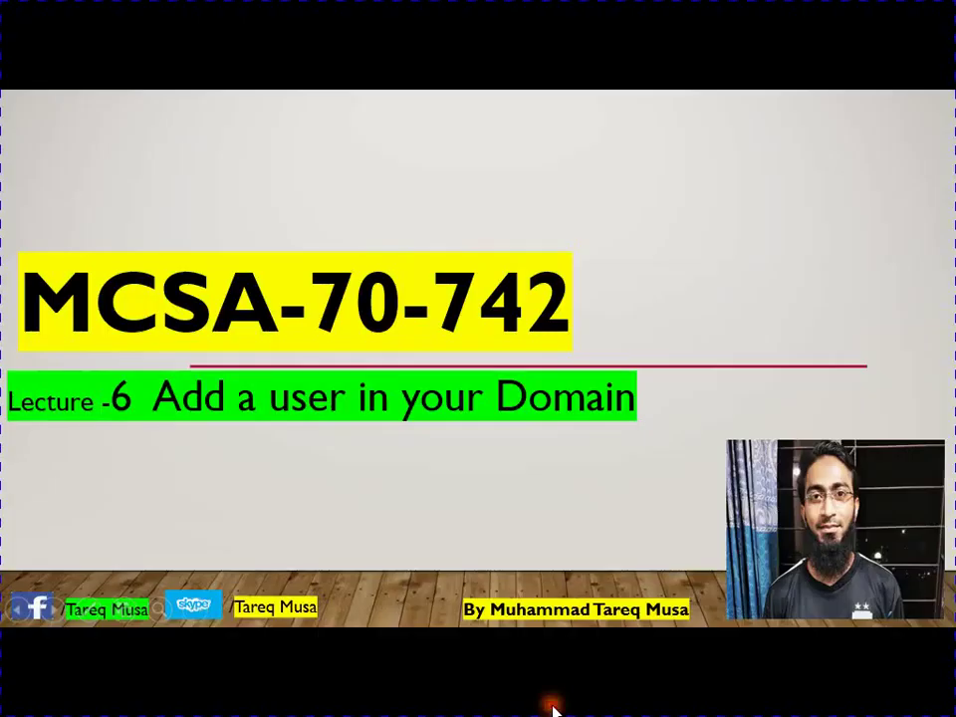
click(553, 709)
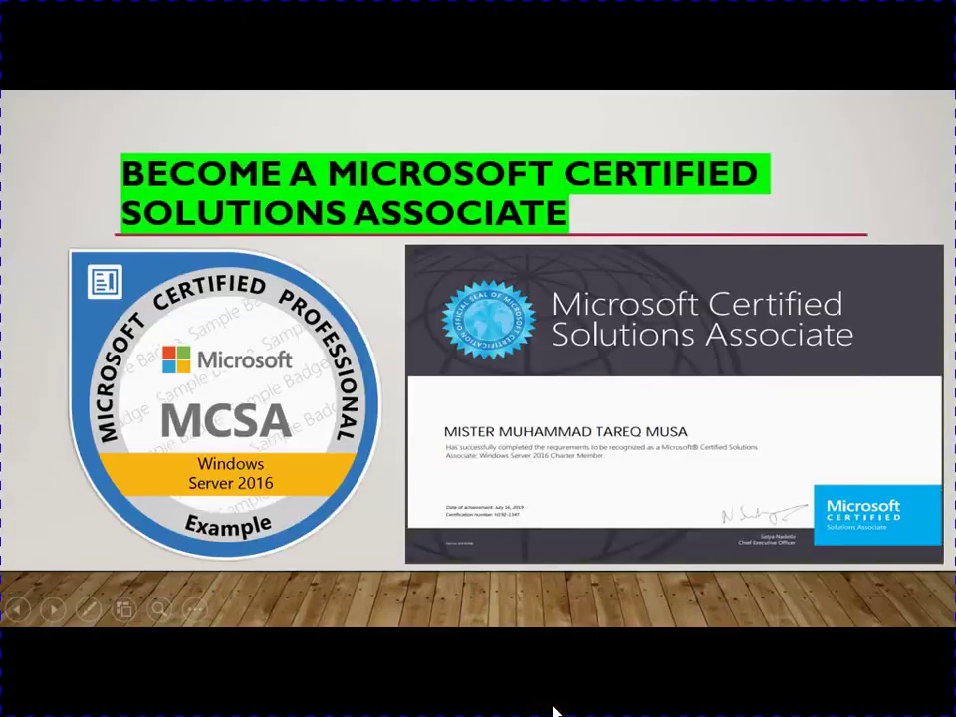
key(Escape)
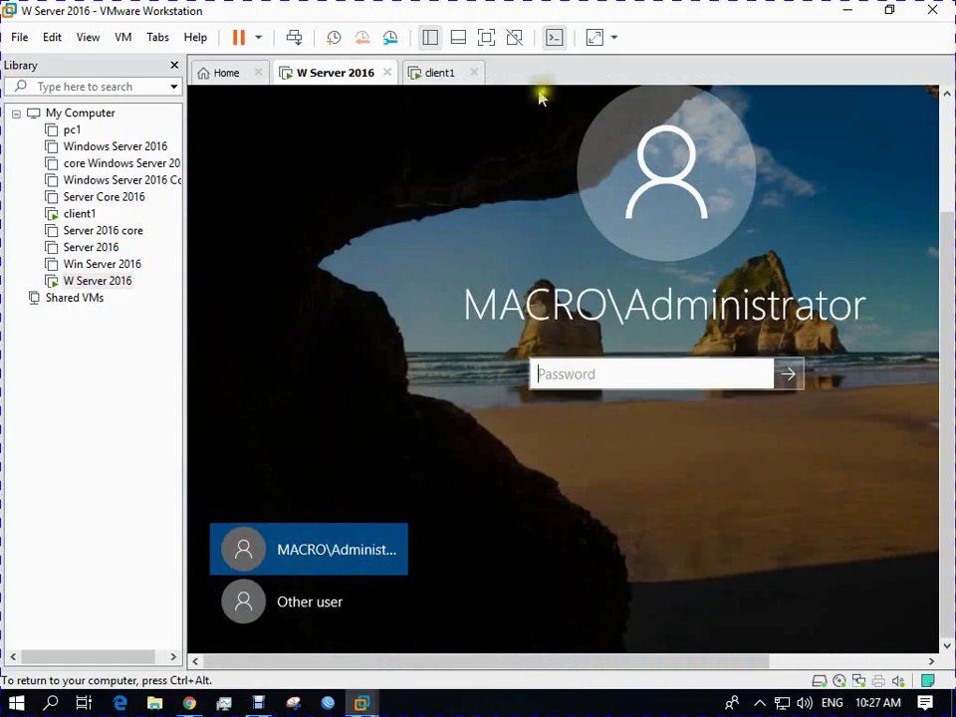
- Put the W Server 2016 virtual machine in full screen and sign in as MACRO\Administrator with the account password
click(486, 37)
click(476, 437)
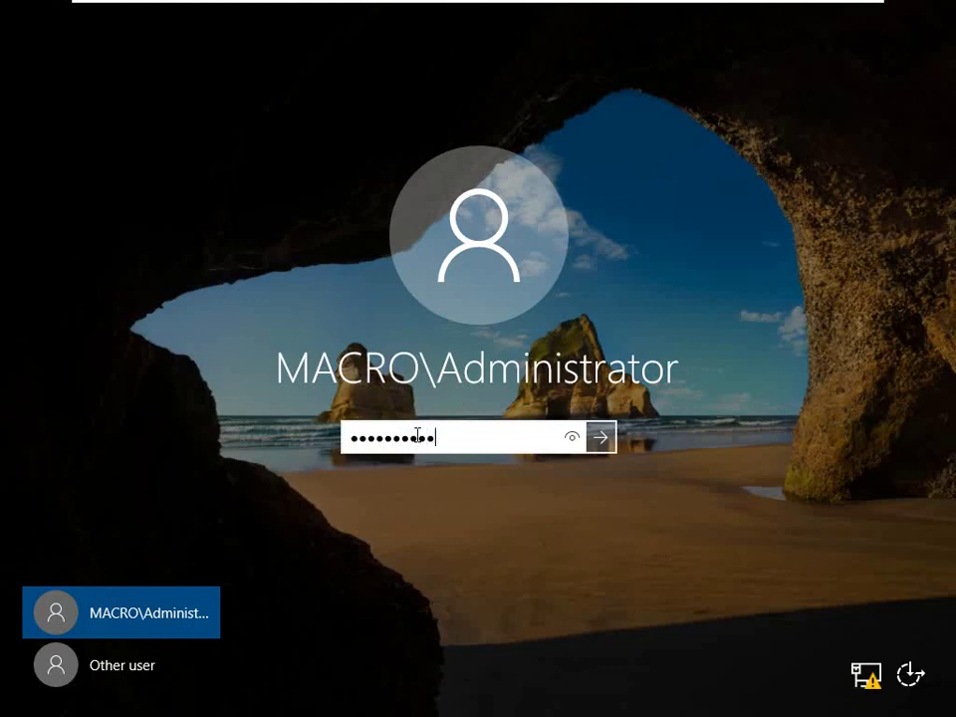
key(Return)
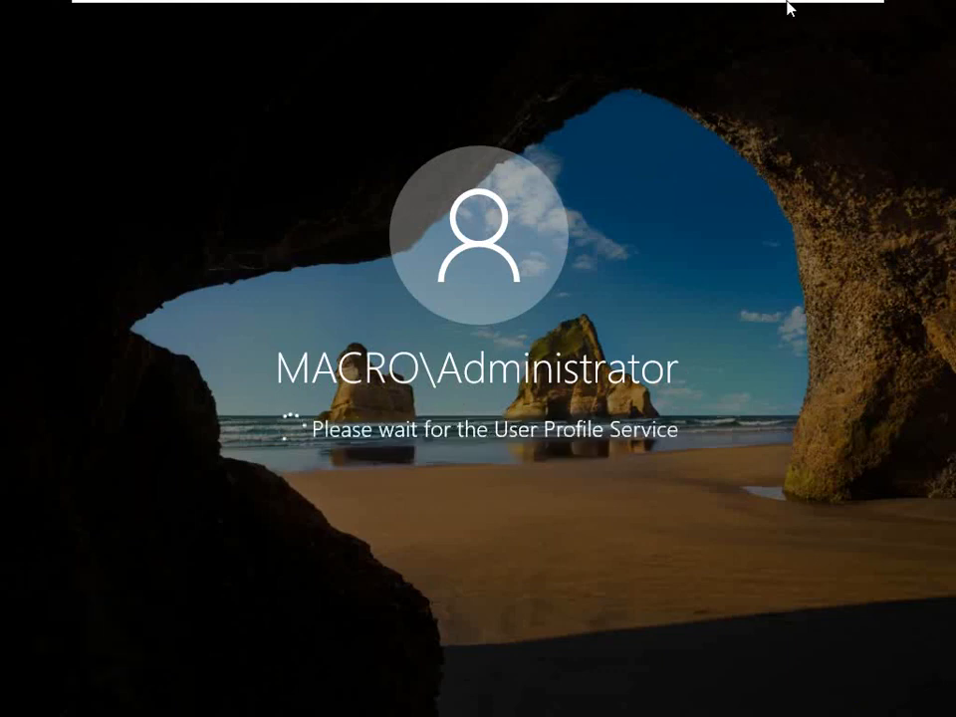
- View the client1 virtual machine's desktop and switch back to W Server 2016
mouse_move(751, 4)
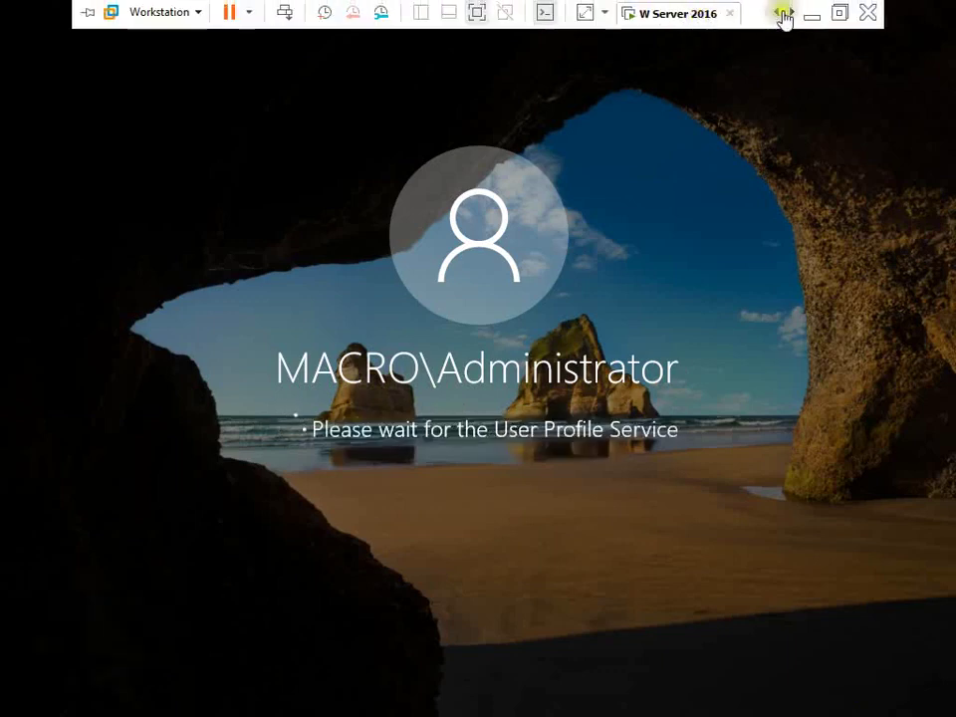
click(787, 12)
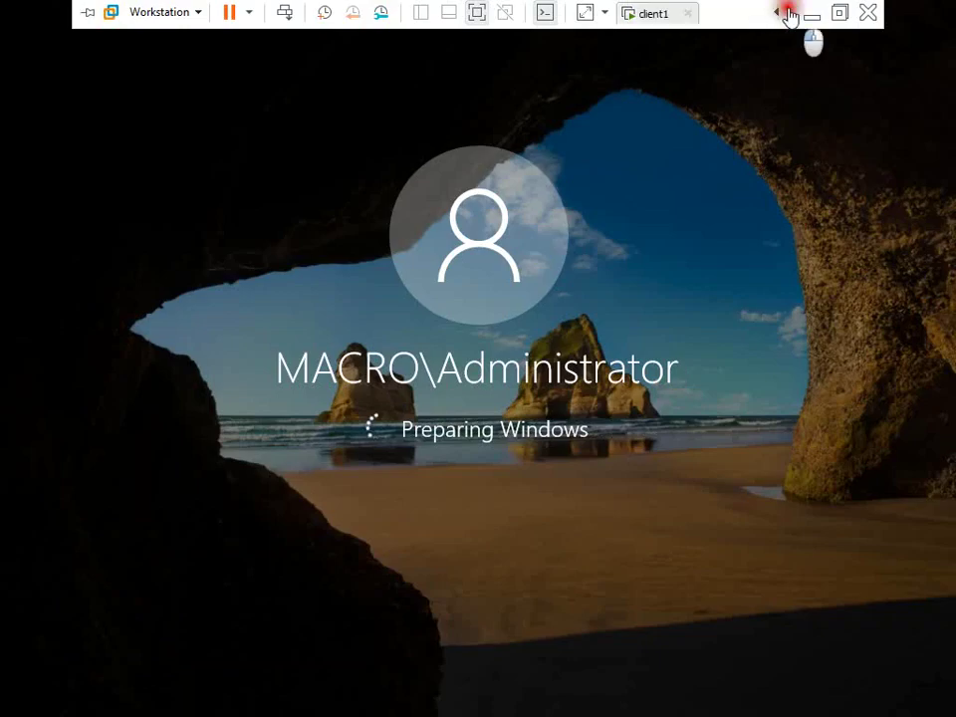
click(647, 14)
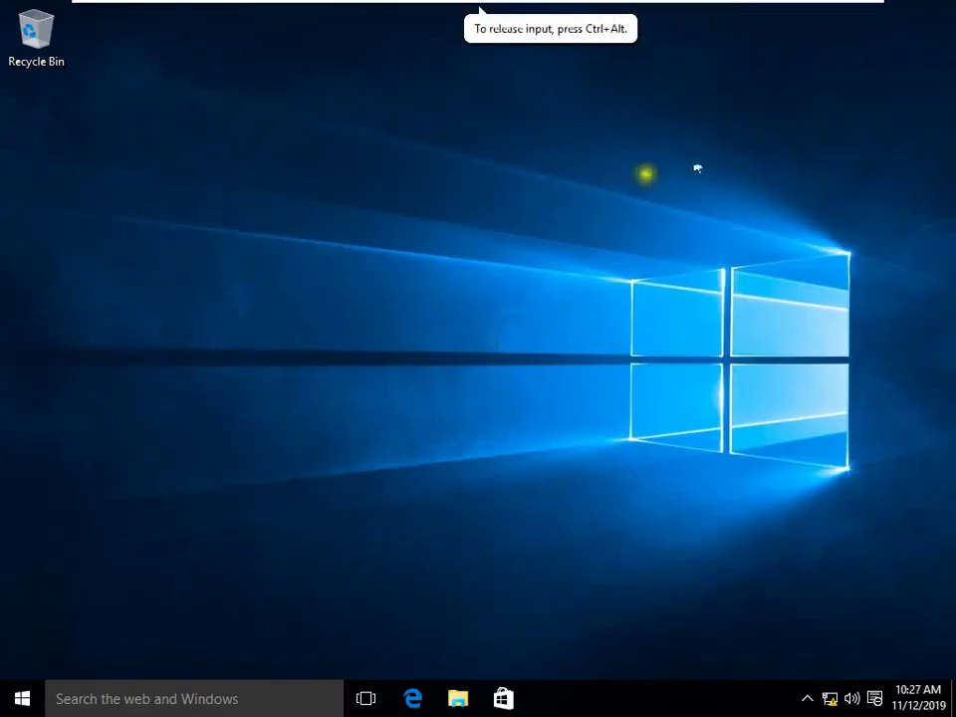
click(777, 12)
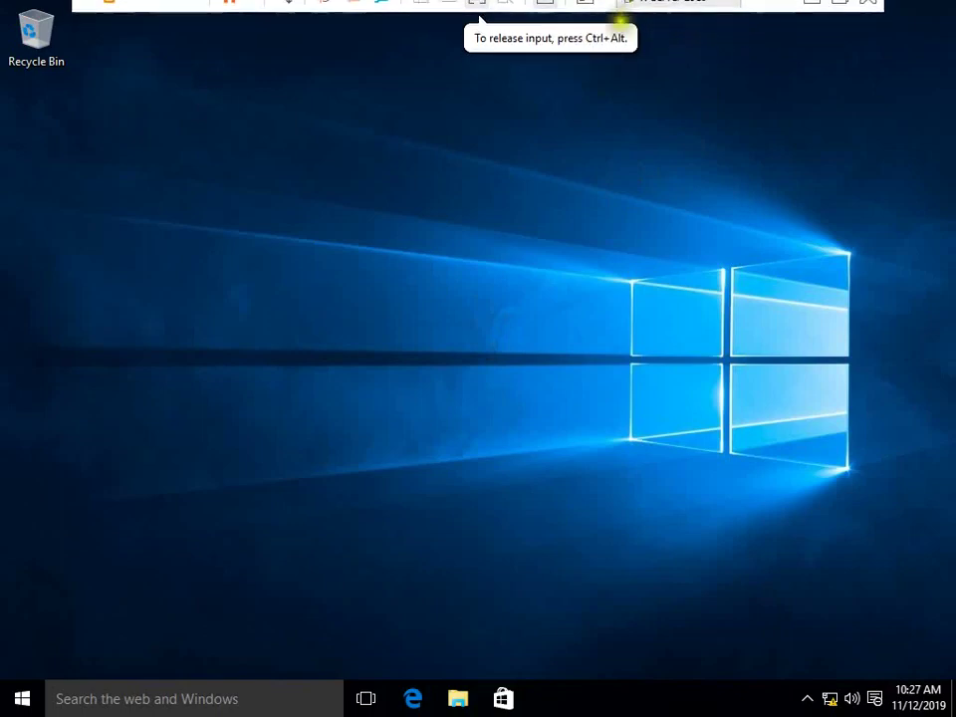
click(667, 16)
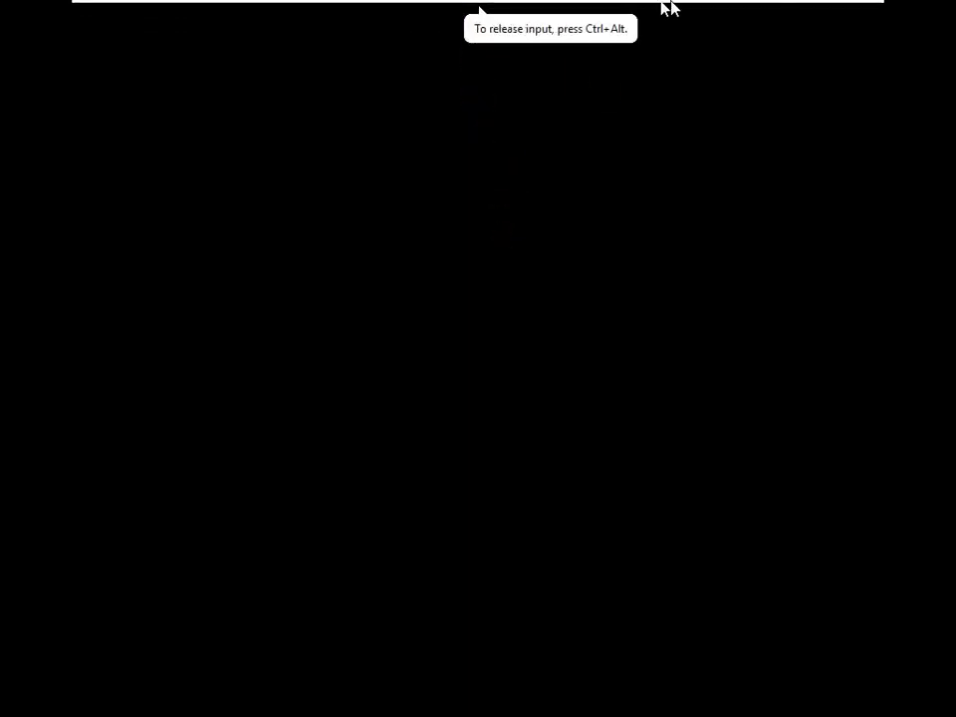
mouse_move(669, 40)
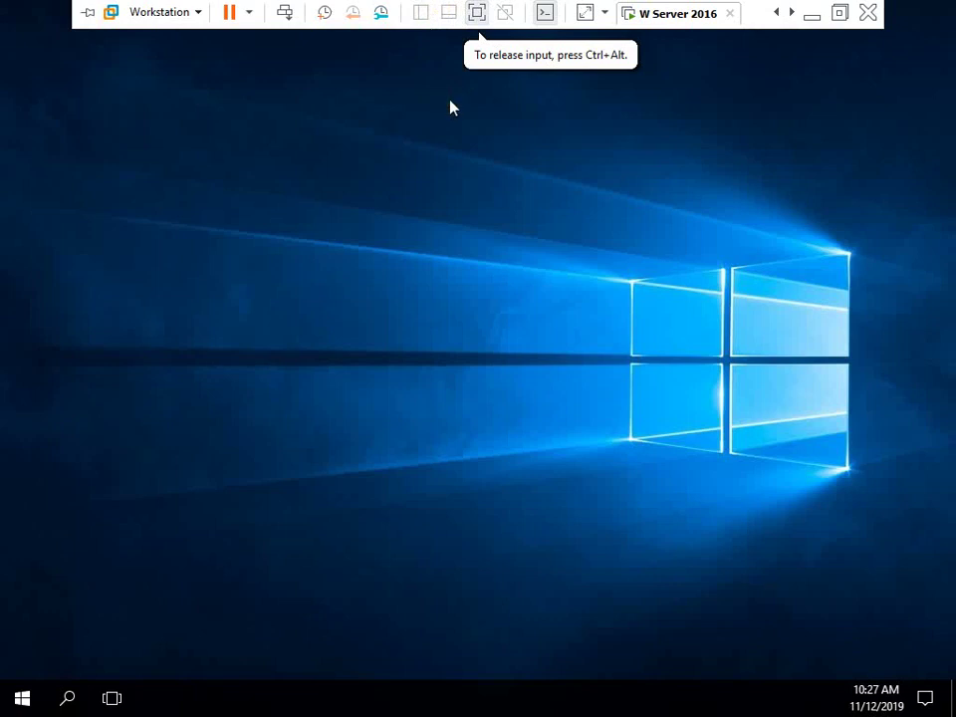
- Take W Server 2016 out of full screen and cancel the Shutdown Event Tracker dialog
click(448, 106)
mouse_move(504, 6)
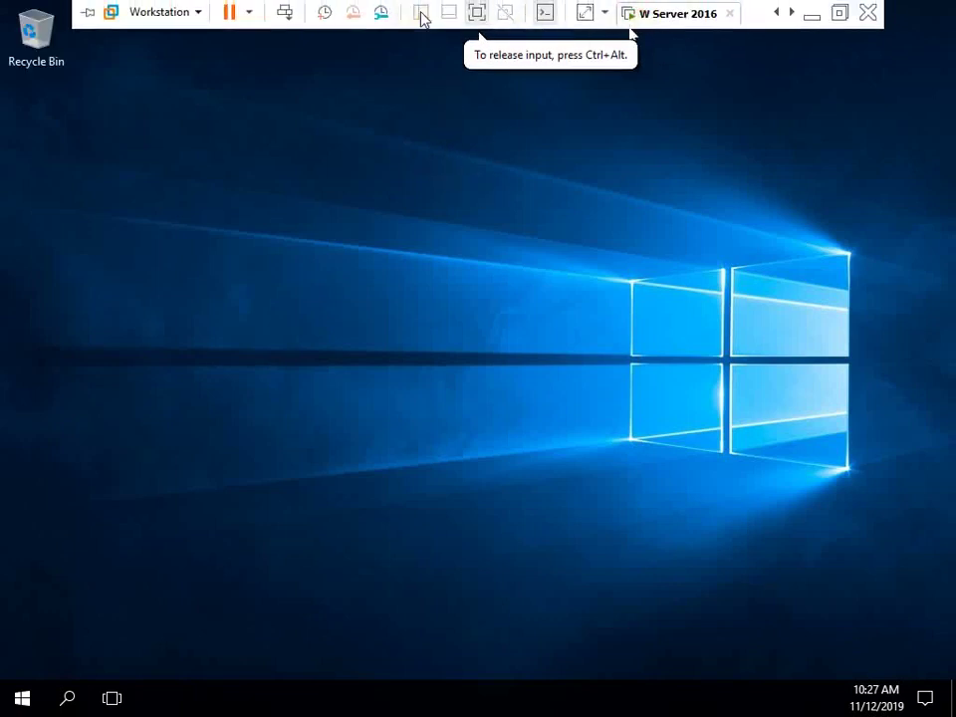
click(478, 12)
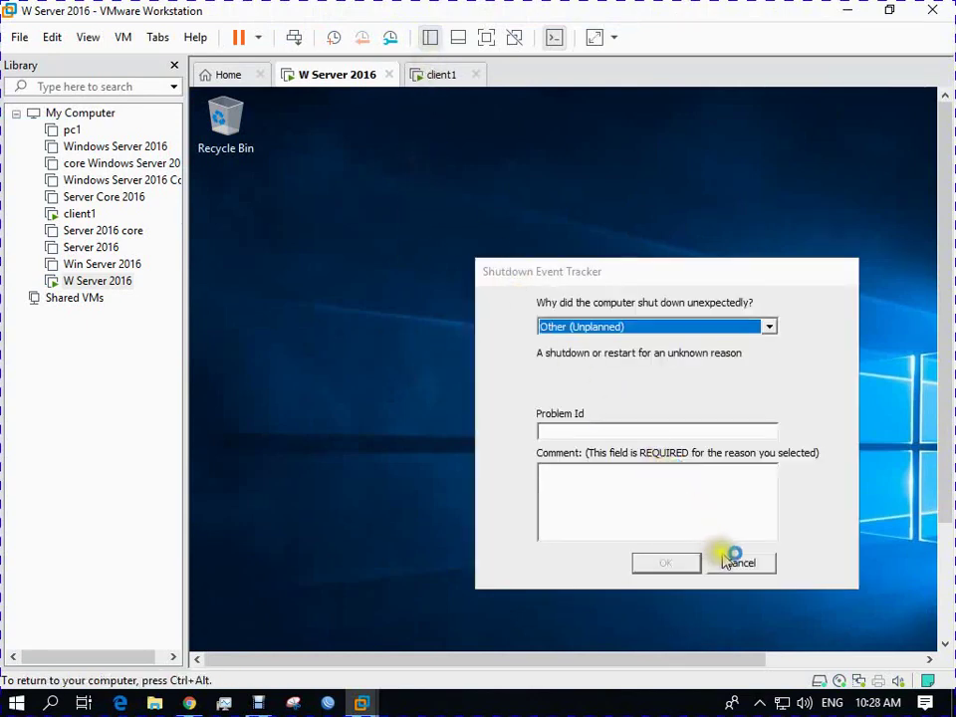
click(741, 564)
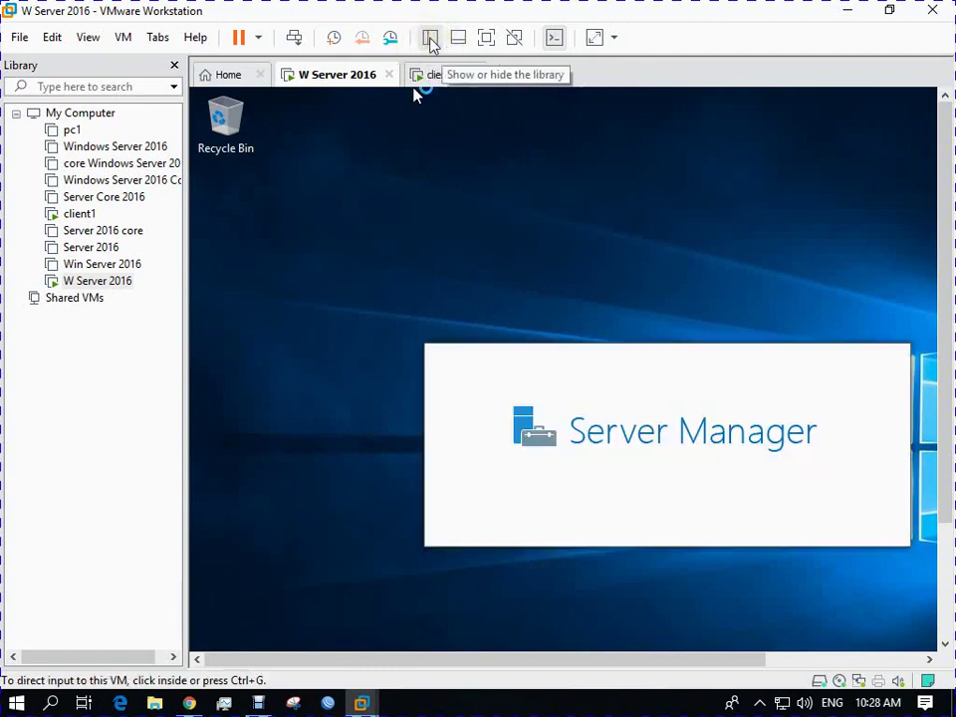
- Show the thumbnail bar of open virtual machines and put W Server 2016 back in full screen
click(456, 38)
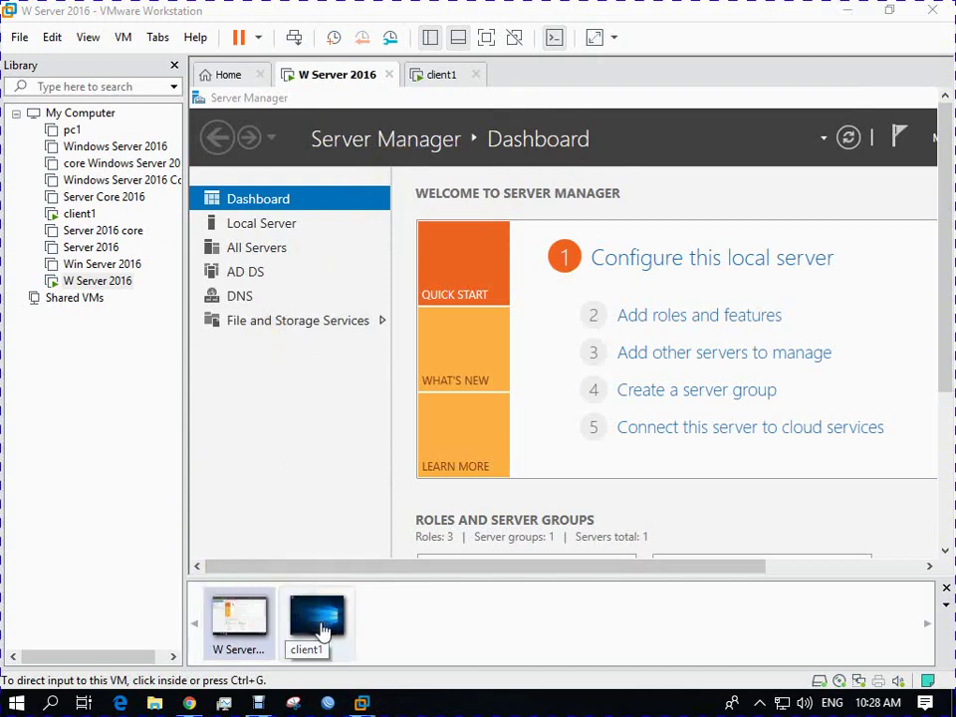
click(486, 36)
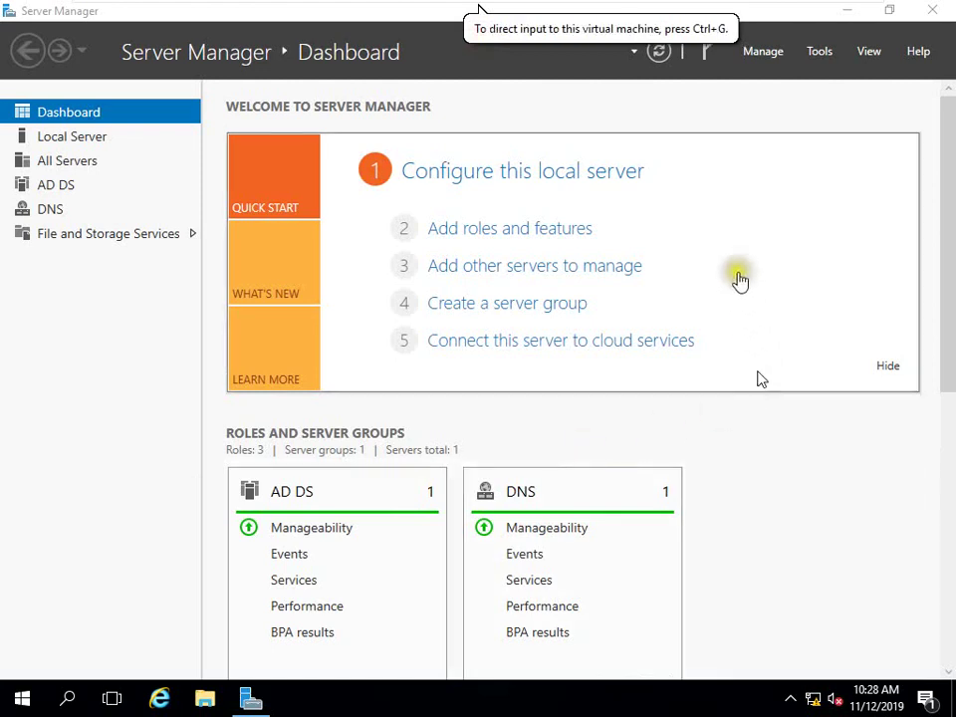
- Open Active Directory Users and Computers and browse the accounts in the Users container of the macro.com domain
click(819, 55)
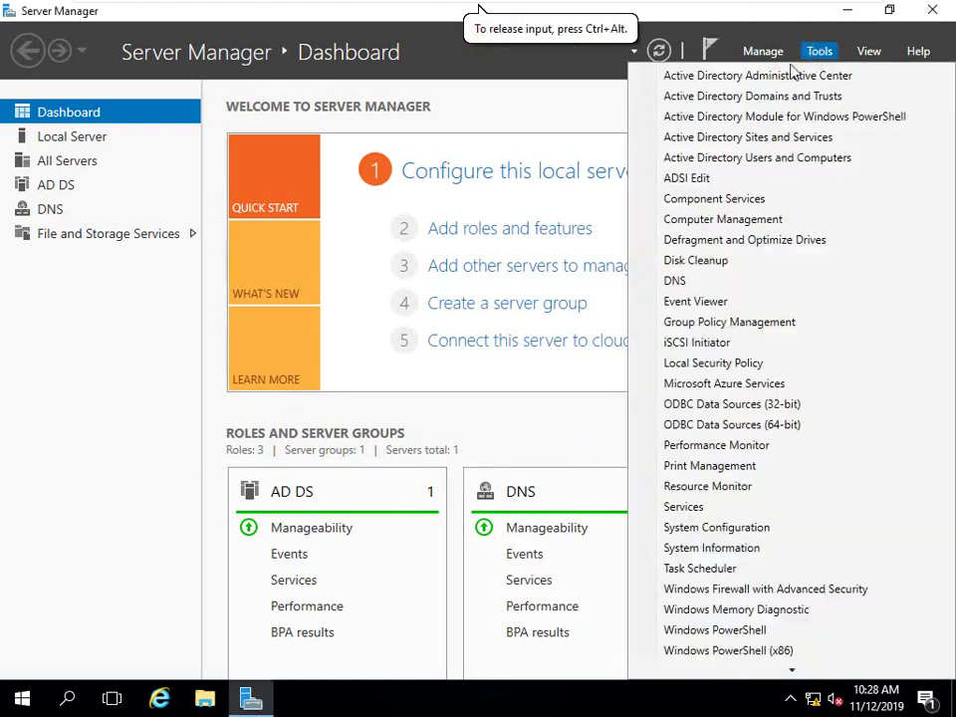
click(730, 158)
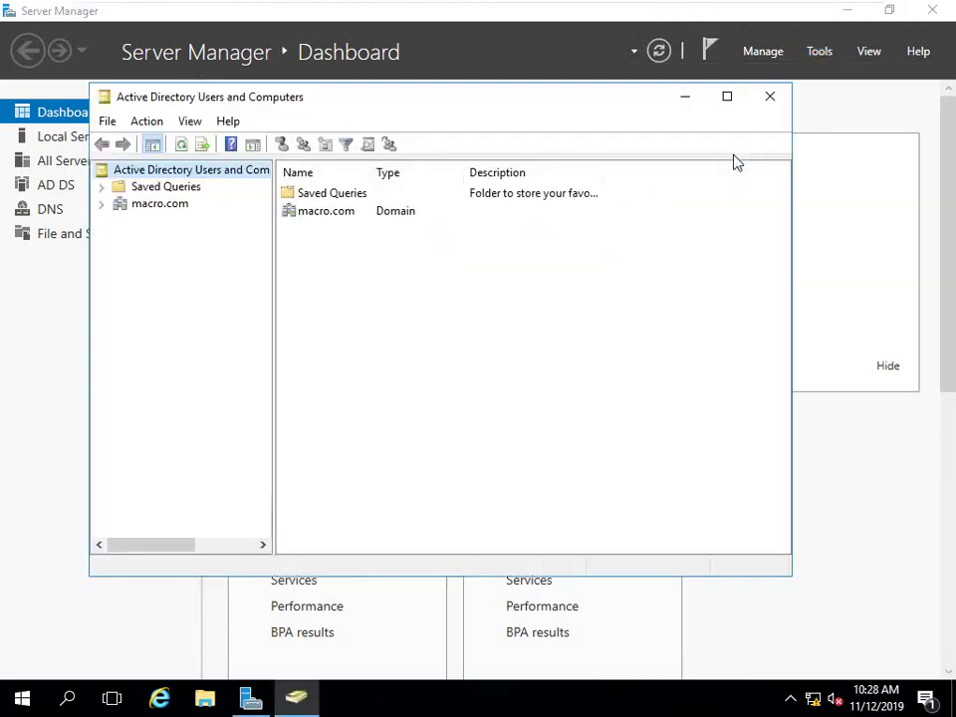
click(102, 204)
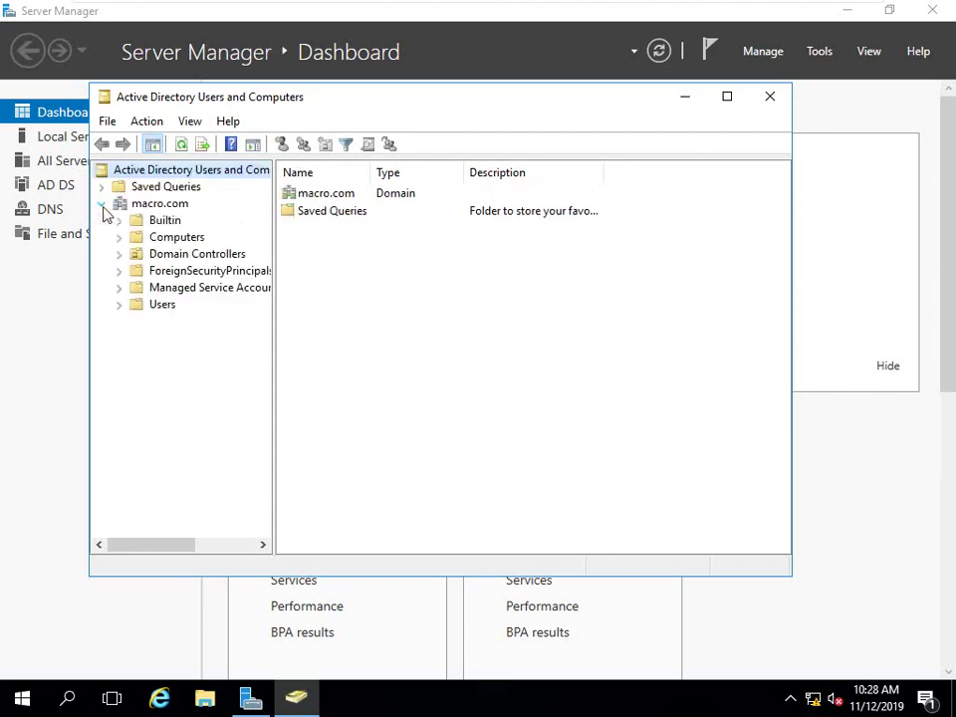
click(164, 307)
scroll(448, 394, down, 1)
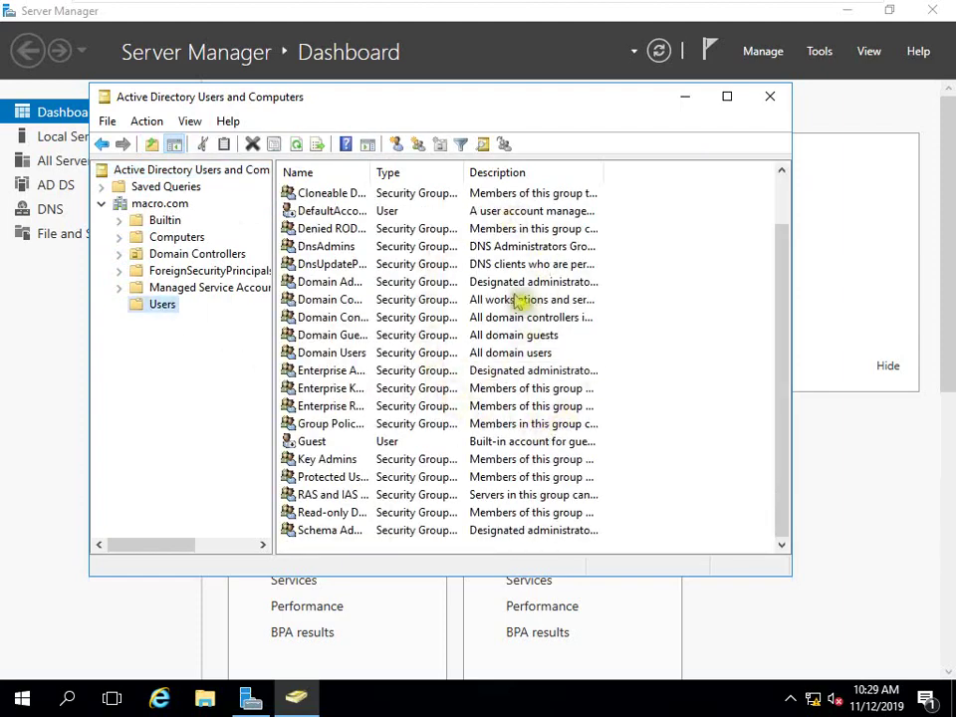
scroll(498, 386, up, 1)
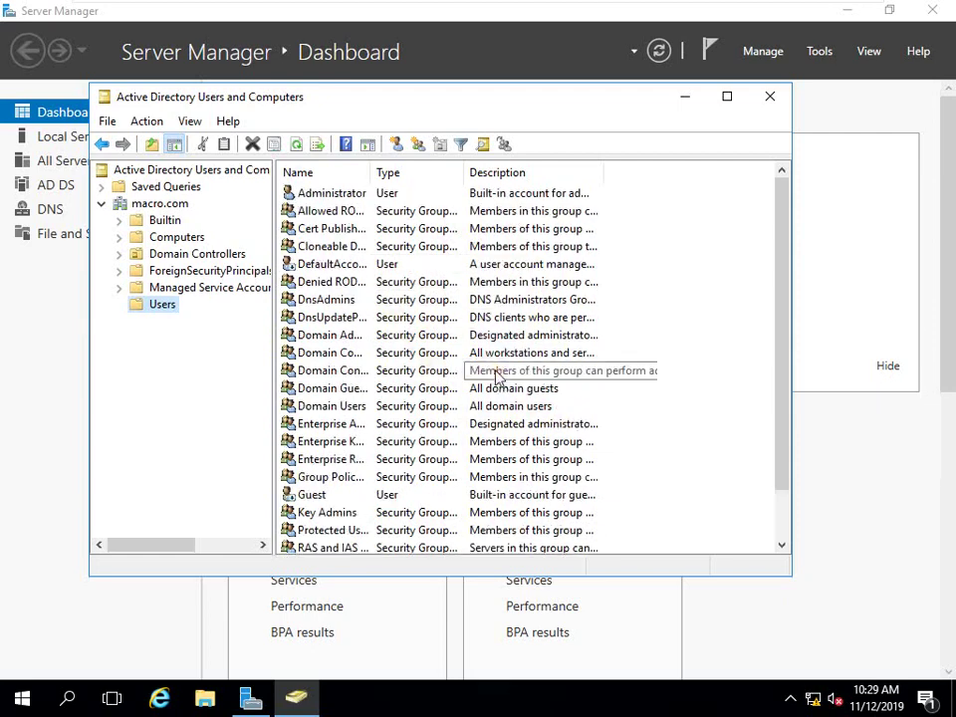
scroll(495, 379, down, 1)
scroll(284, 214, up, 1)
scroll(382, 486, down, 1)
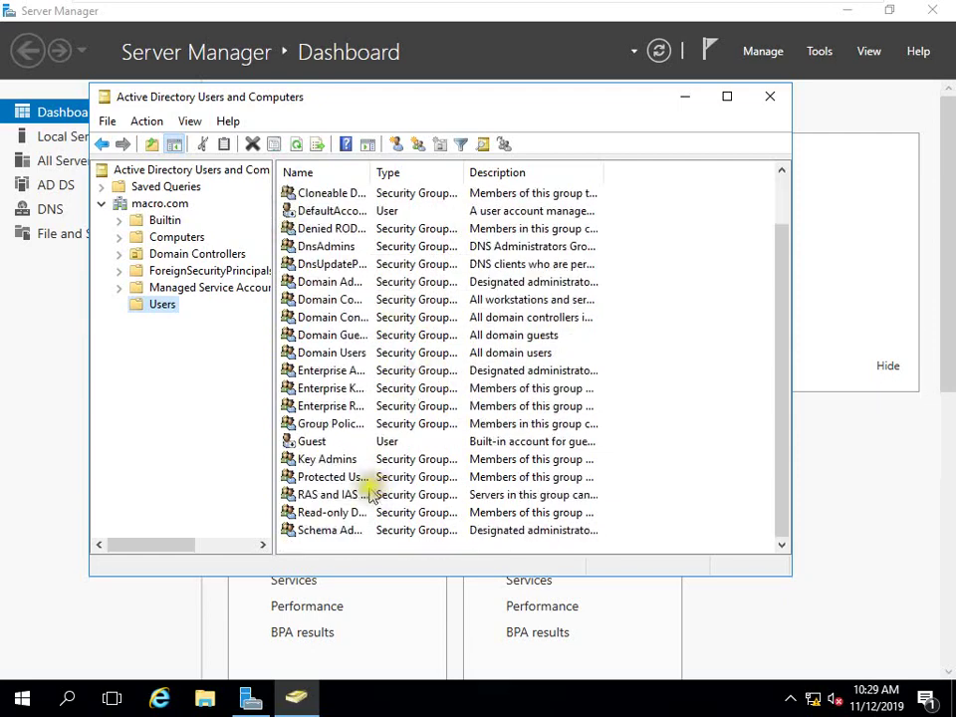
right_click(629, 474)
mouse_move(666, 261)
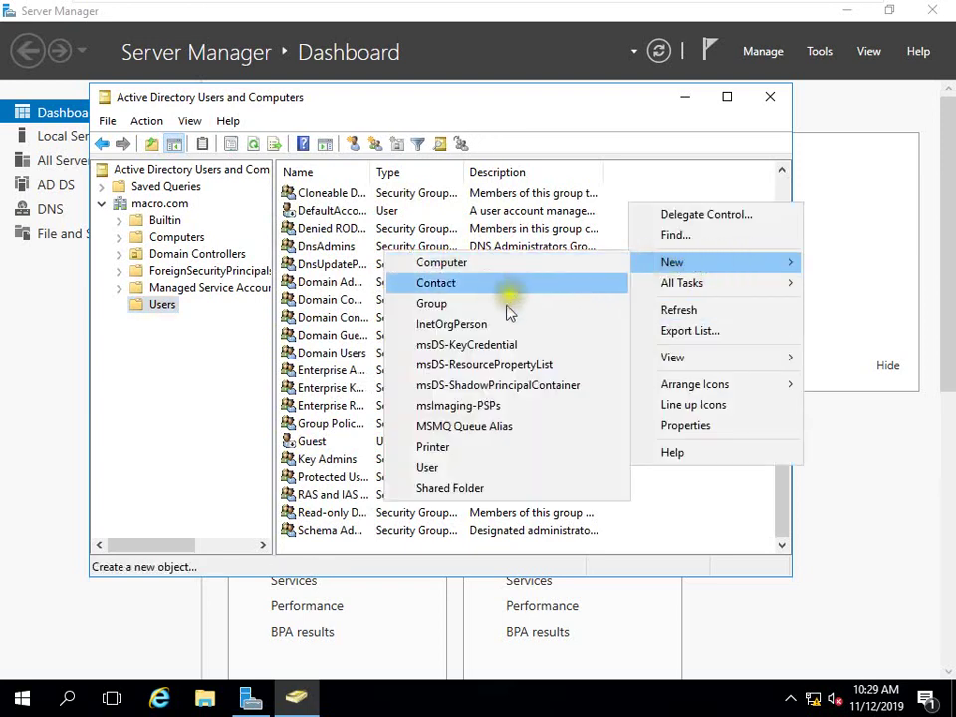
click(428, 467)
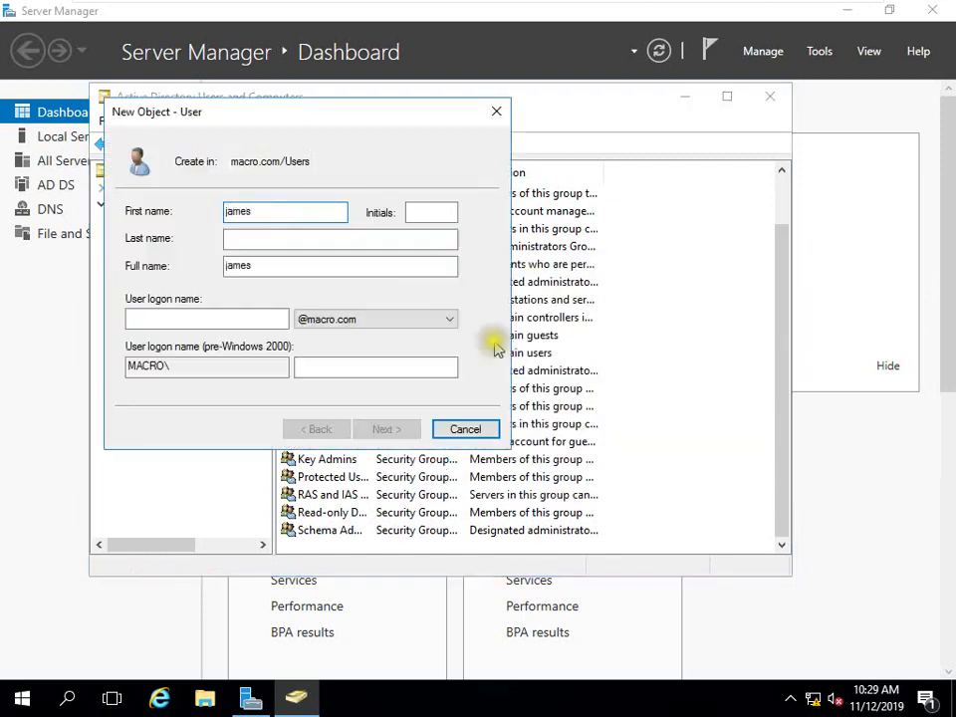
click(251, 323)
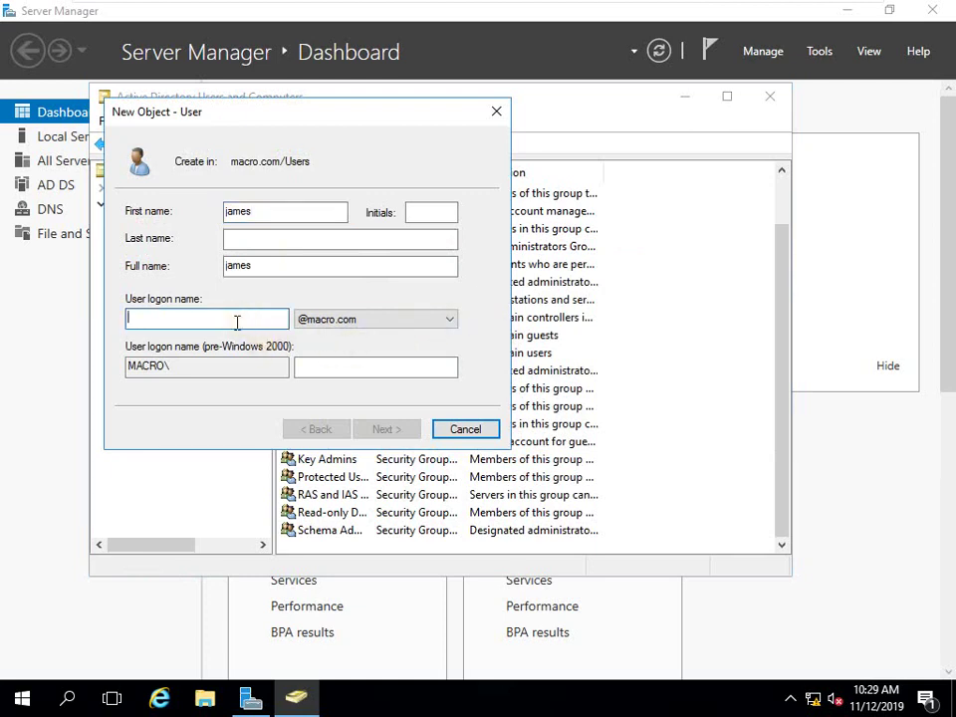
text(james)
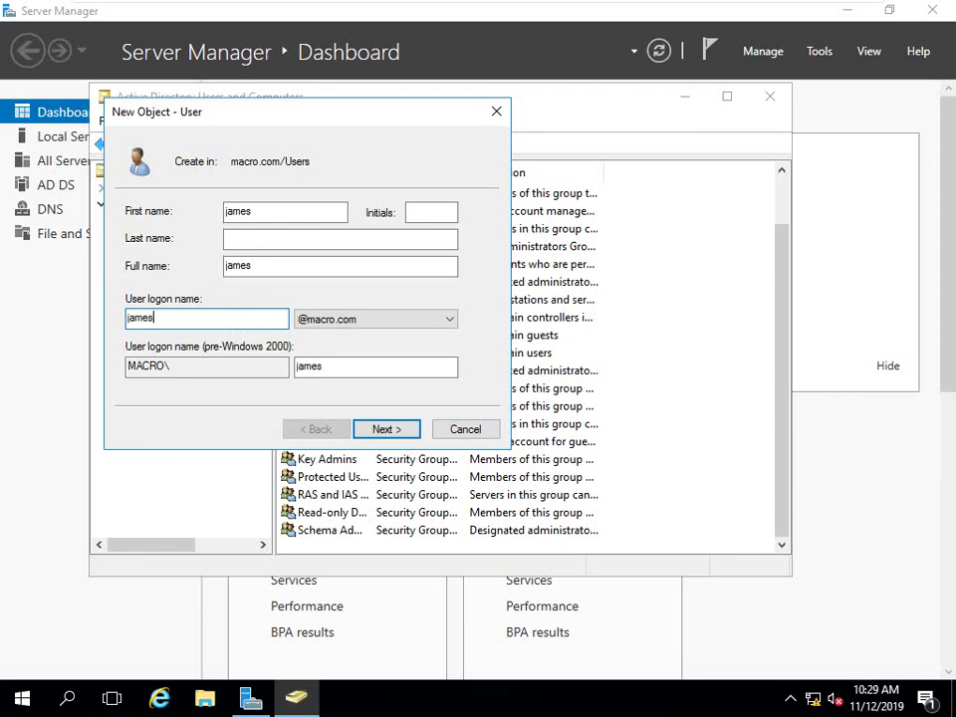
- Enable User cannot change password and Password never expires, enter and confirm the new user's password, and finish creating the account
click(382, 431)
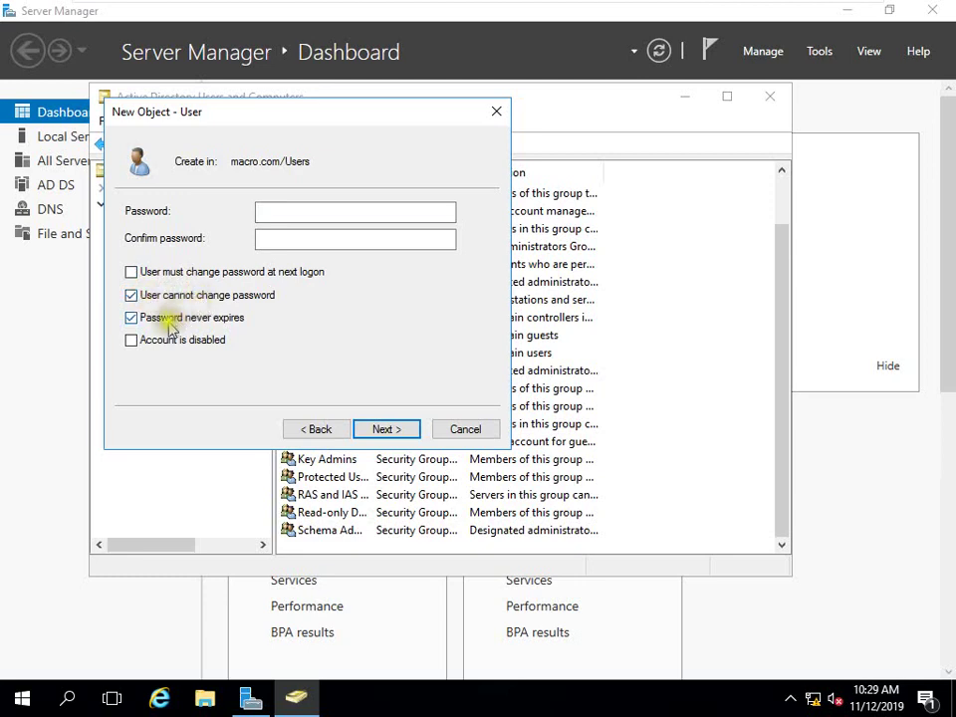
click(309, 213)
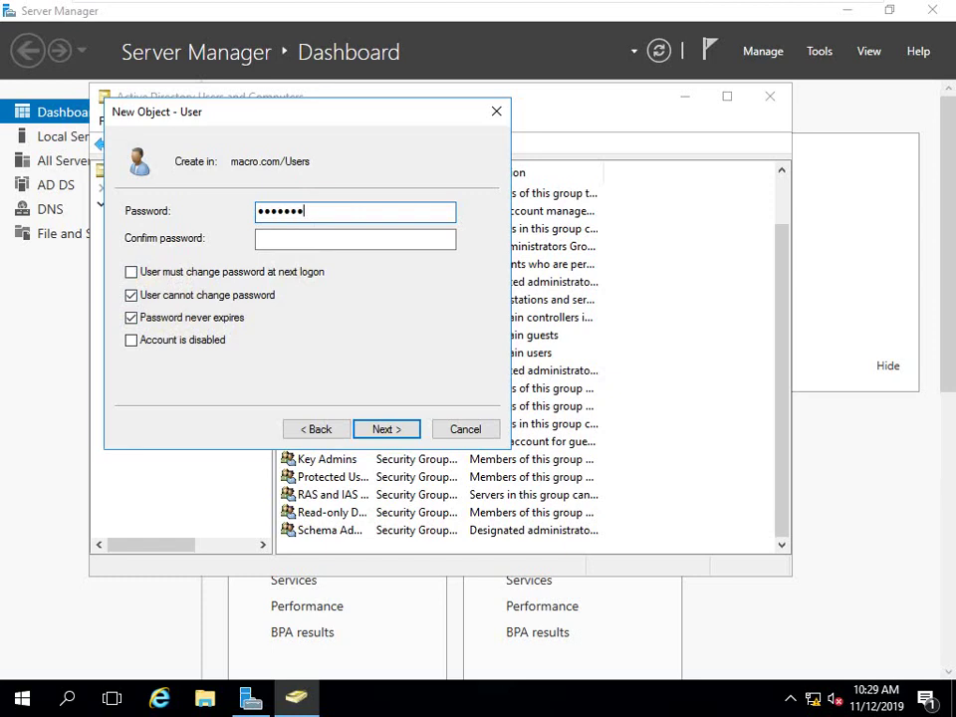
key(Tab)
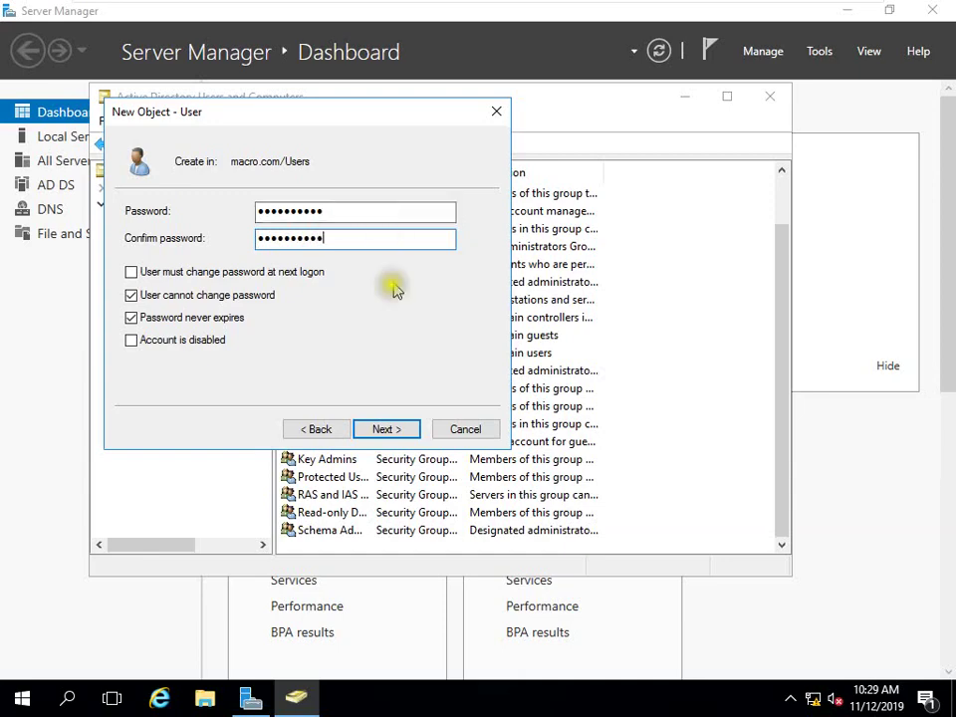
click(369, 429)
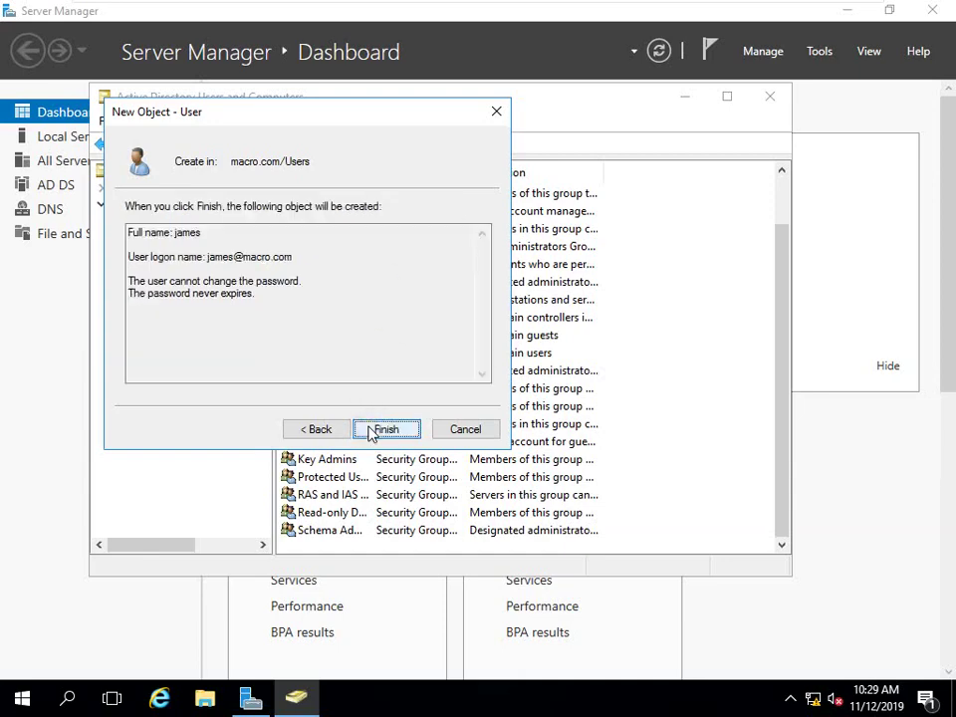
click(370, 430)
scroll(628, 403, down, 1)
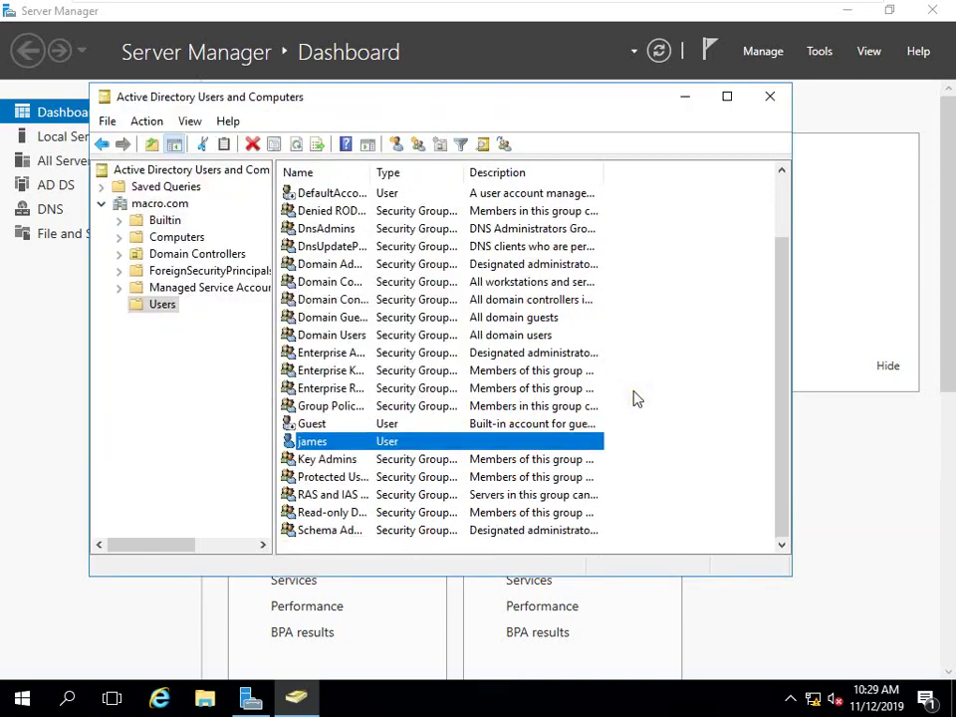
click(648, 450)
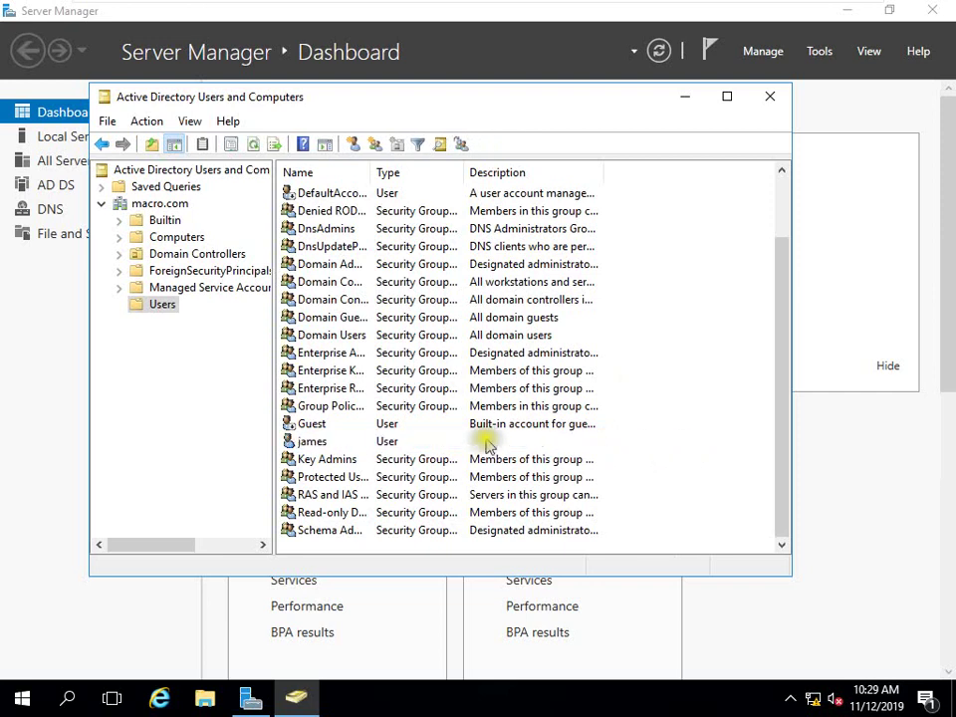
- Examine the actions available for the new user account without applying any of them
click(335, 444)
right_click(334, 446)
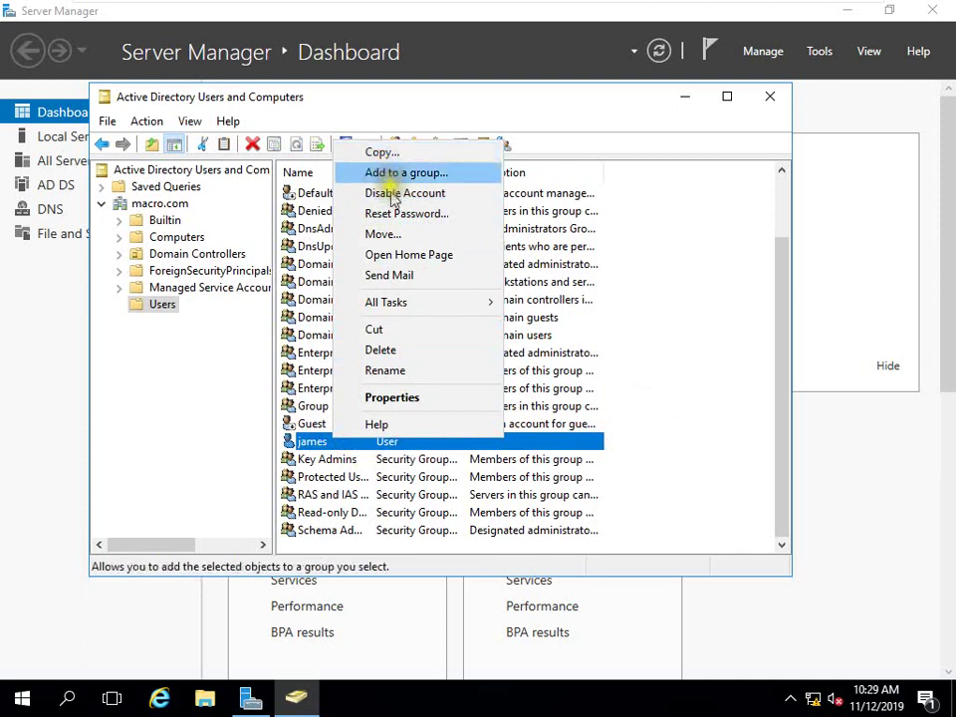
click(702, 436)
click(702, 435)
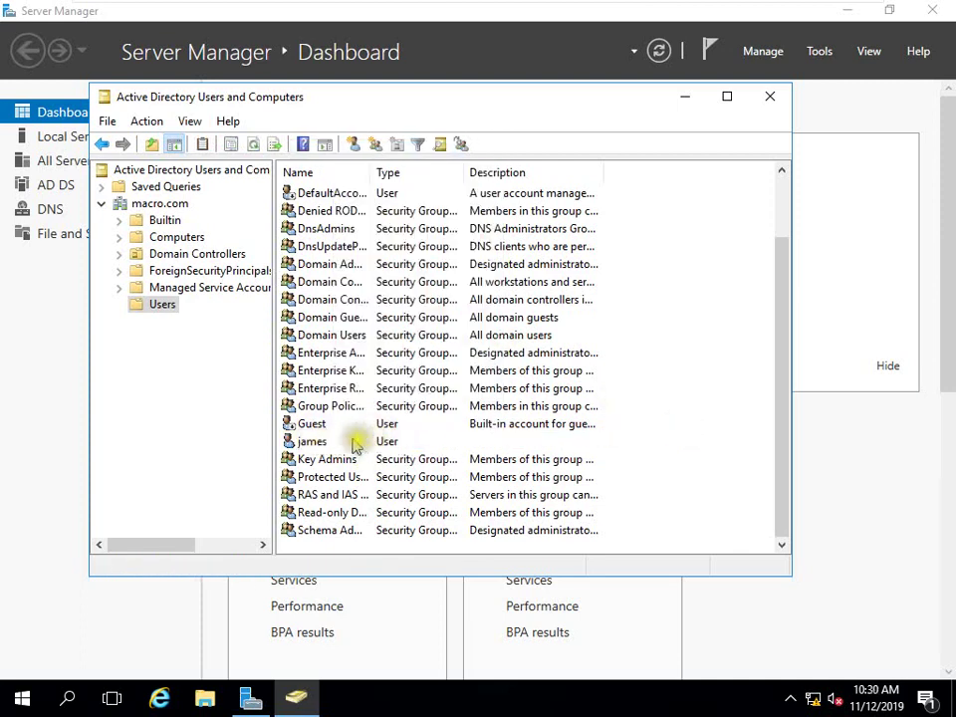
right_click(319, 445)
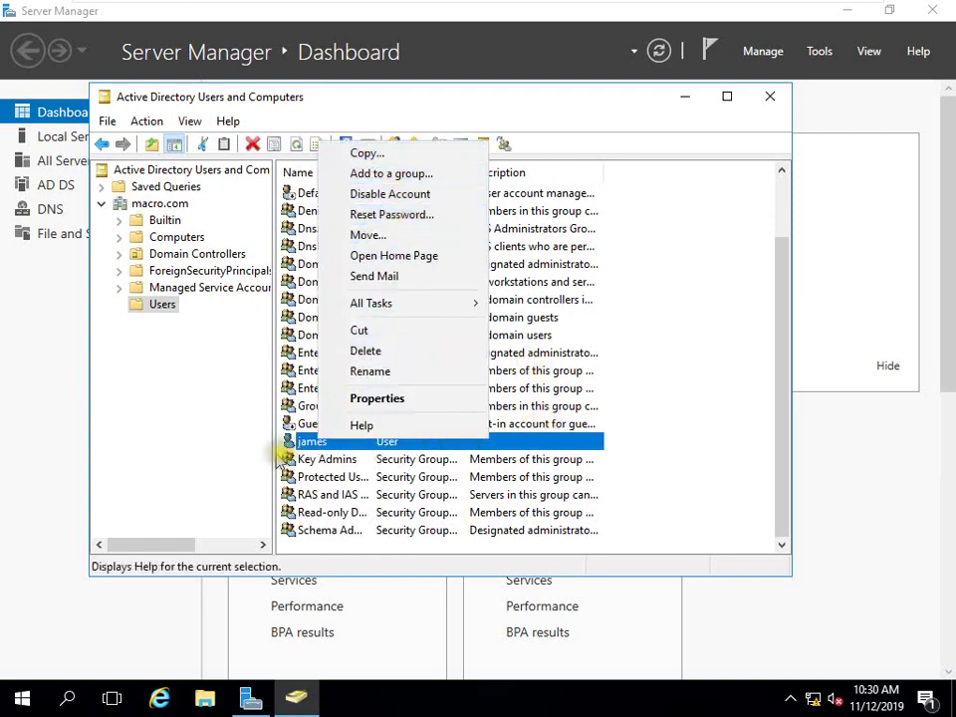
click(848, 504)
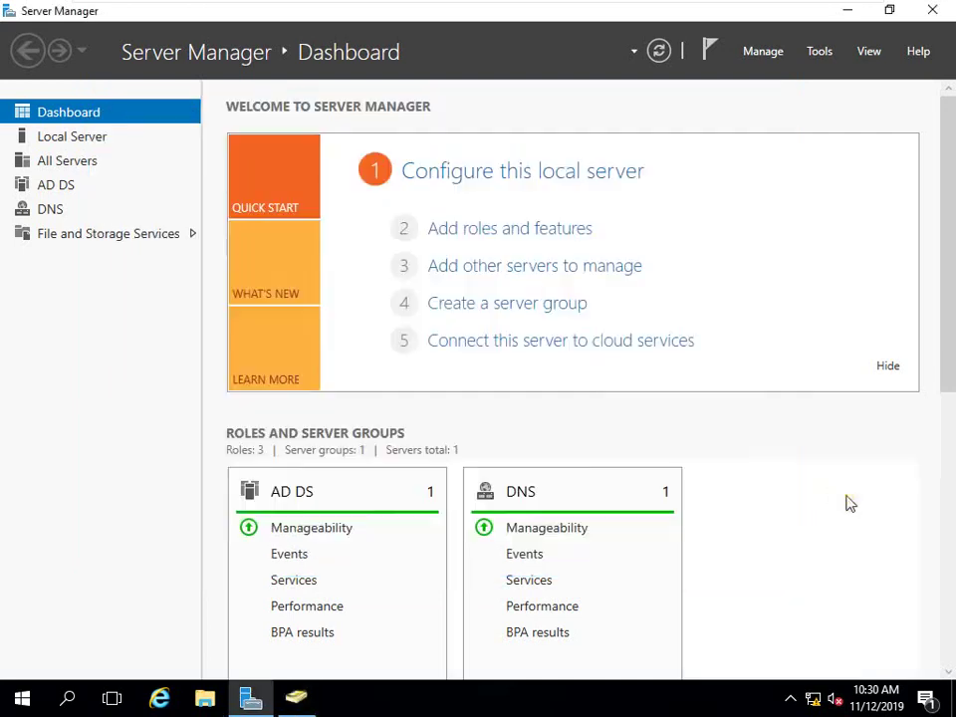
- Review the server's Ethernet0 connection details and its Internet Protocol Version 4 (TCP/IPv4) properties
right_click(813, 699)
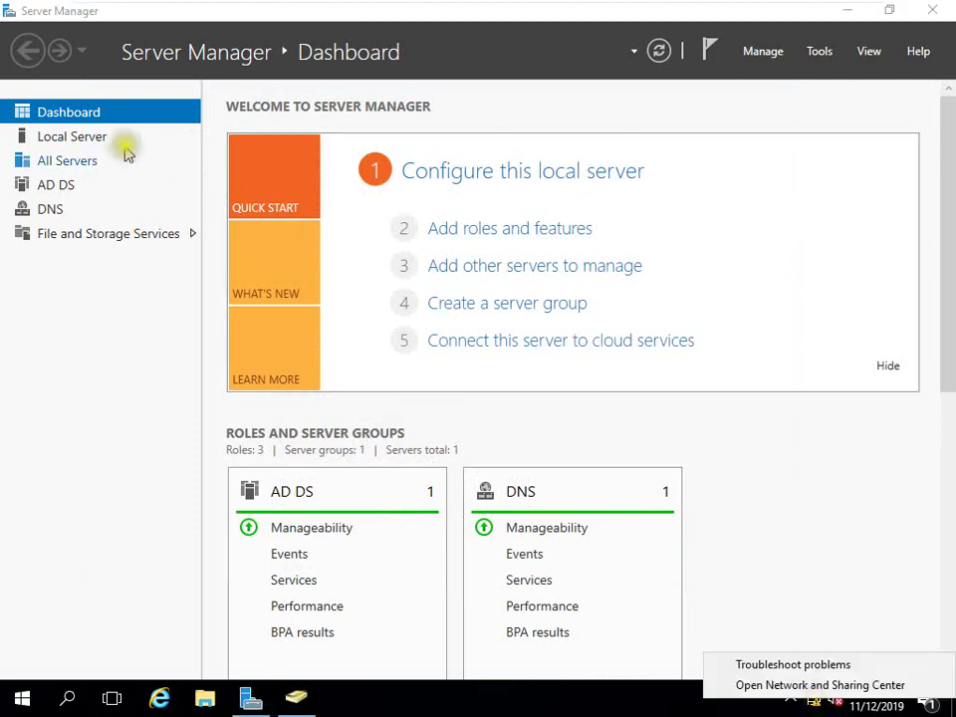
click(800, 686)
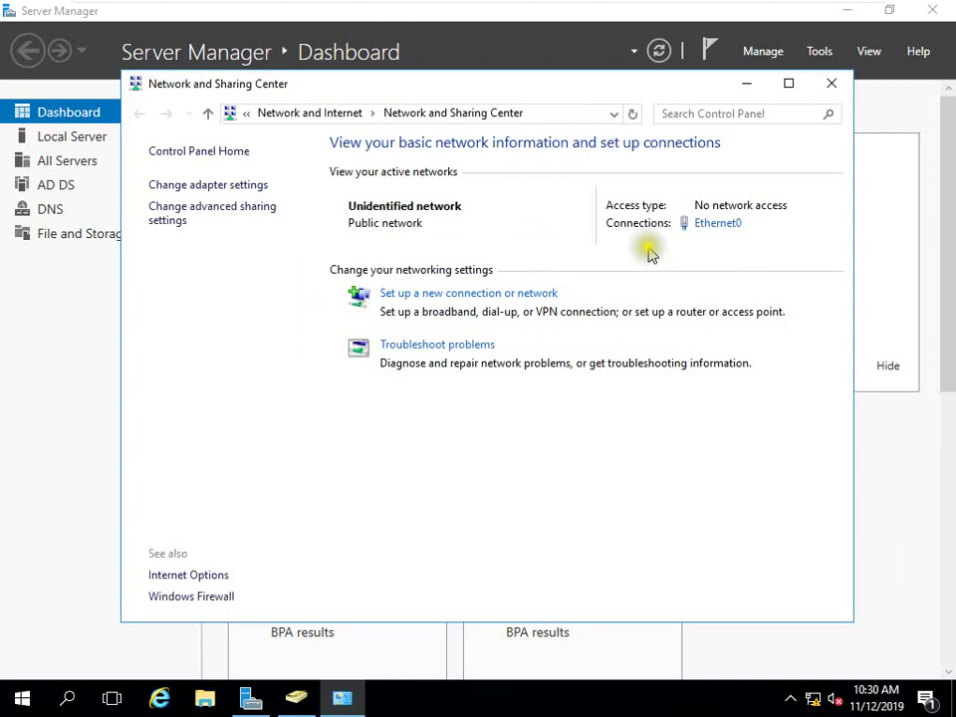
click(723, 225)
click(378, 337)
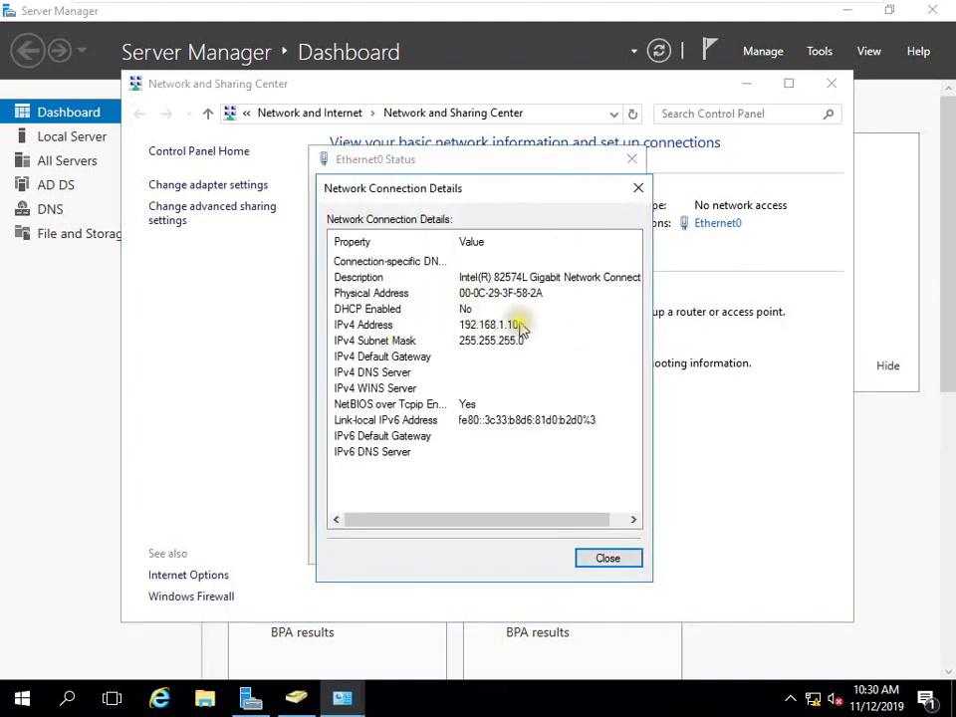
click(597, 559)
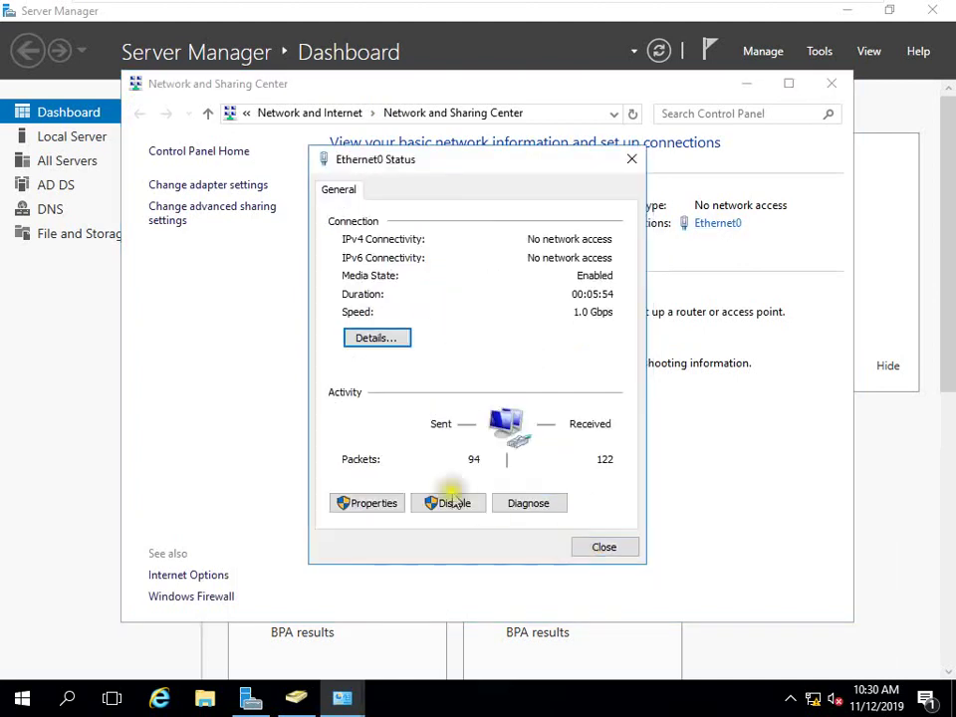
click(370, 503)
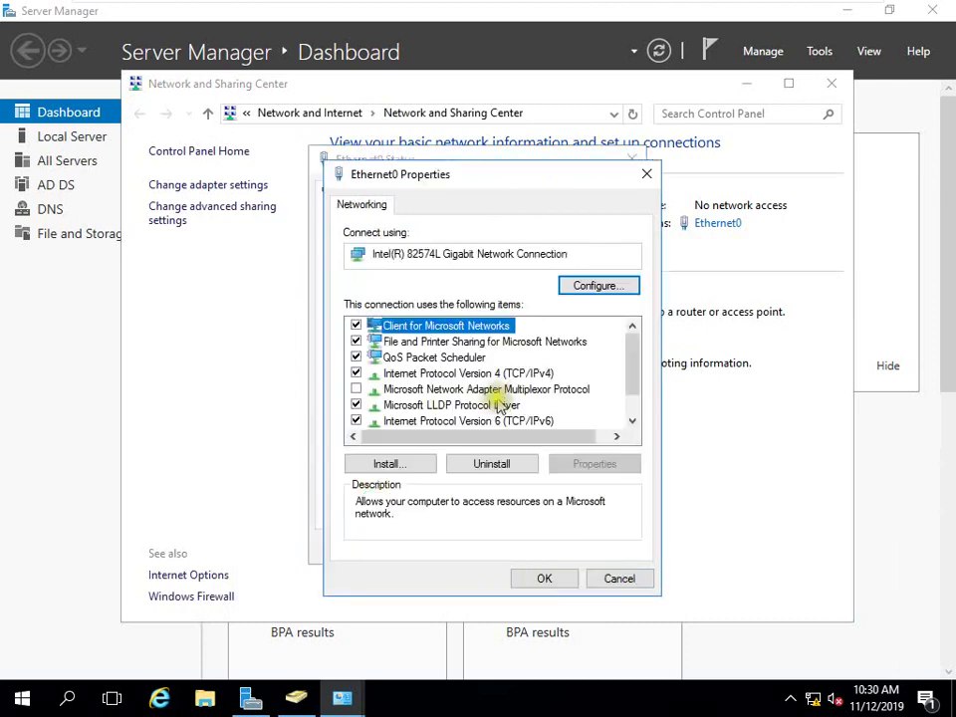
double_click(512, 372)
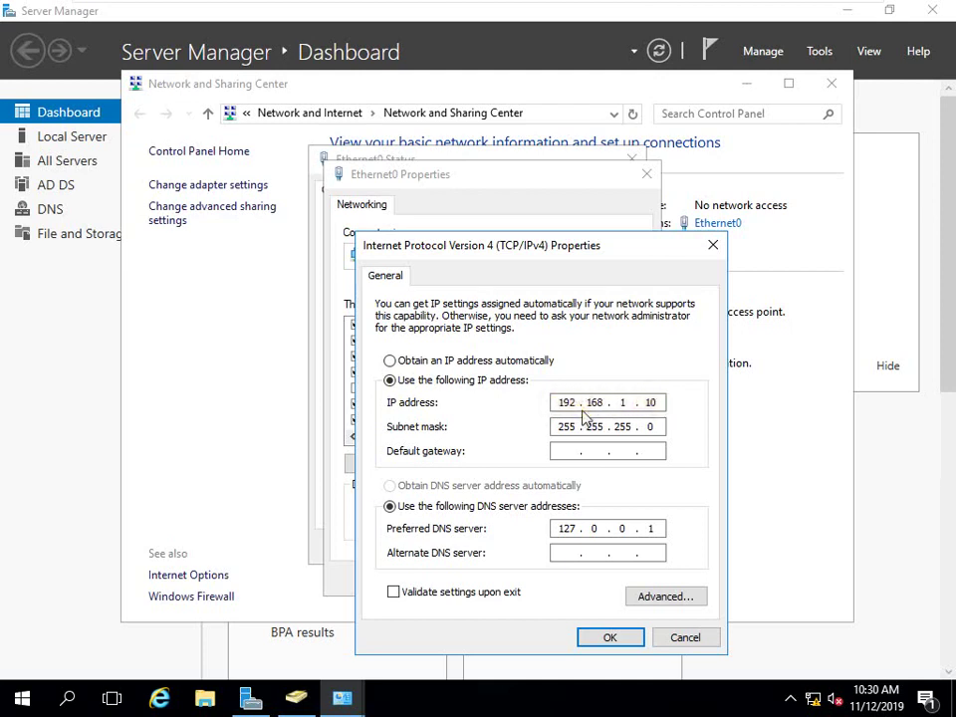
- Leave the full-screen view of the W Server 2016 virtual machine and check the Local Server properties in Server Manager
mouse_move(485, 4)
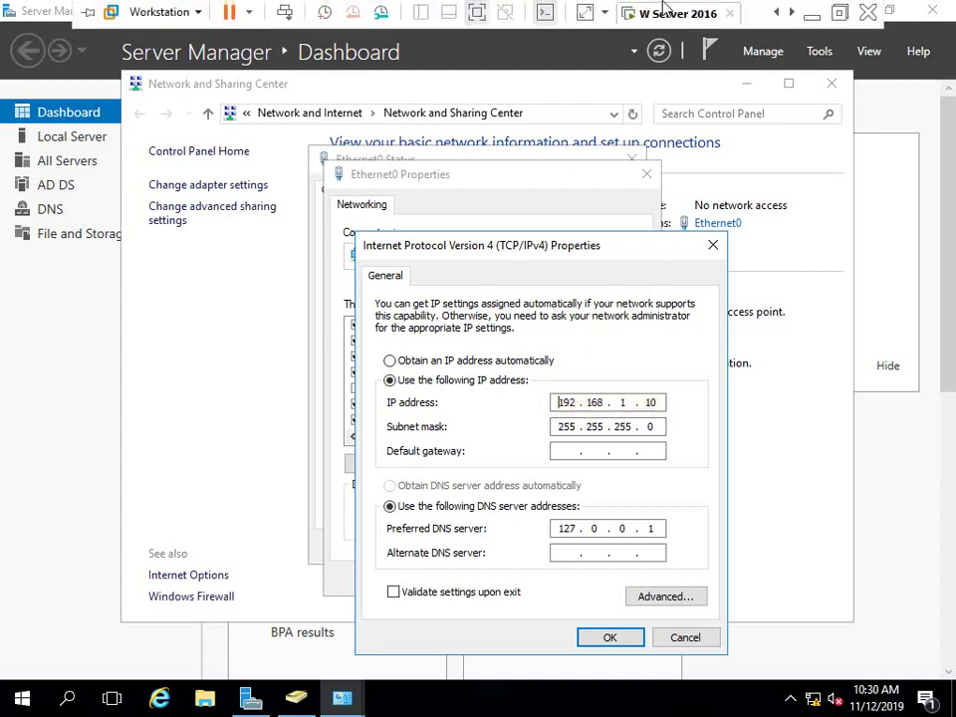
click(476, 12)
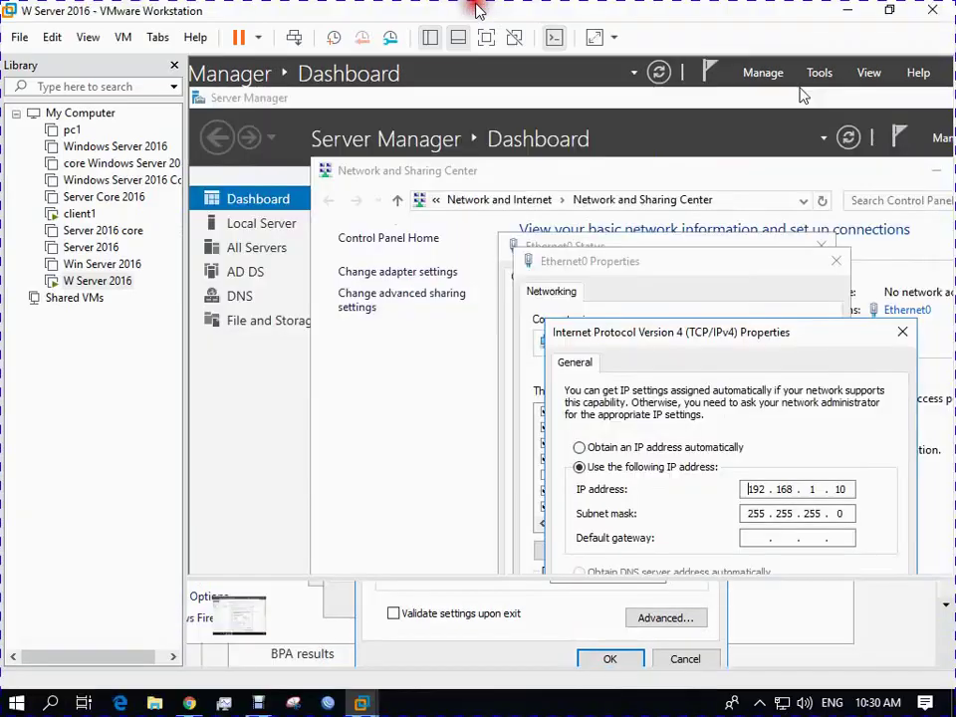
click(253, 249)
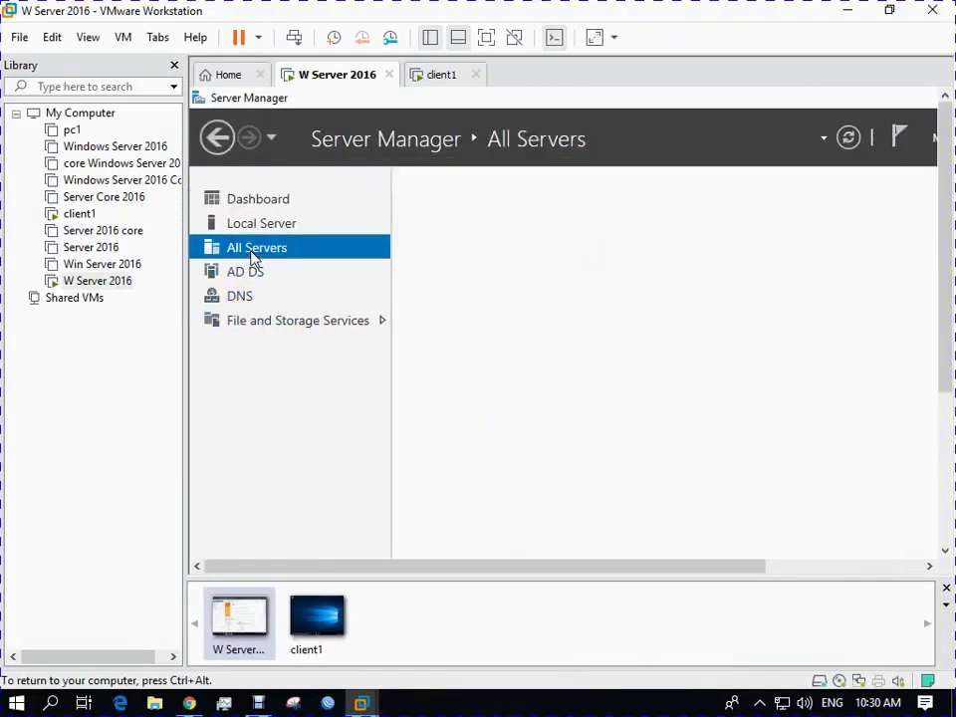
click(261, 223)
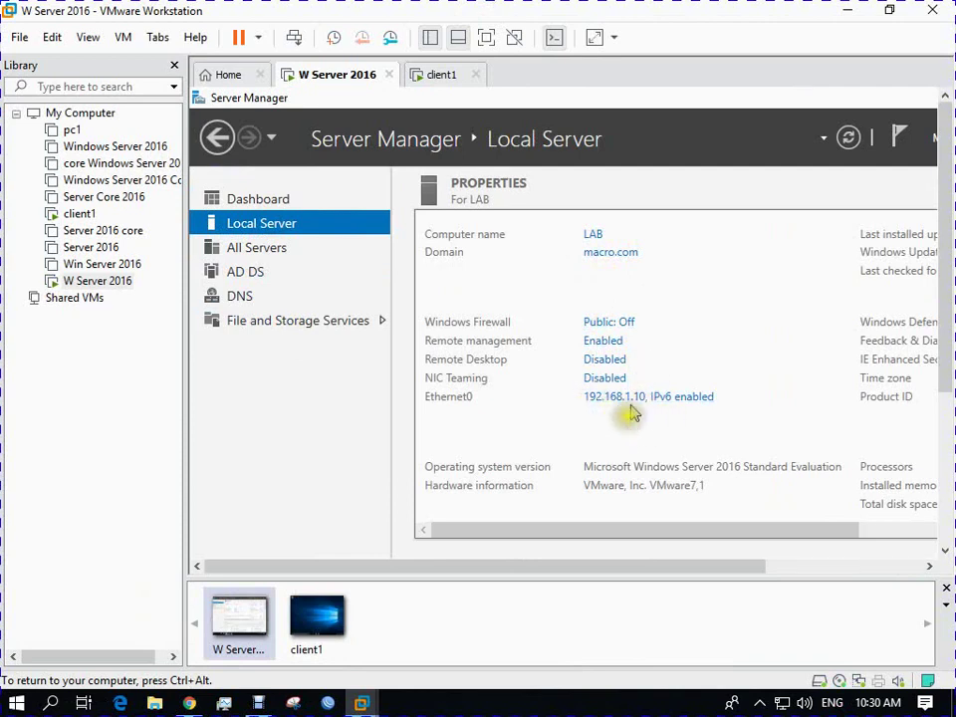
- Switch to the client1 virtual machine in full screen and open the TCP/IPv4 properties of its Ethernet0 connection
click(441, 75)
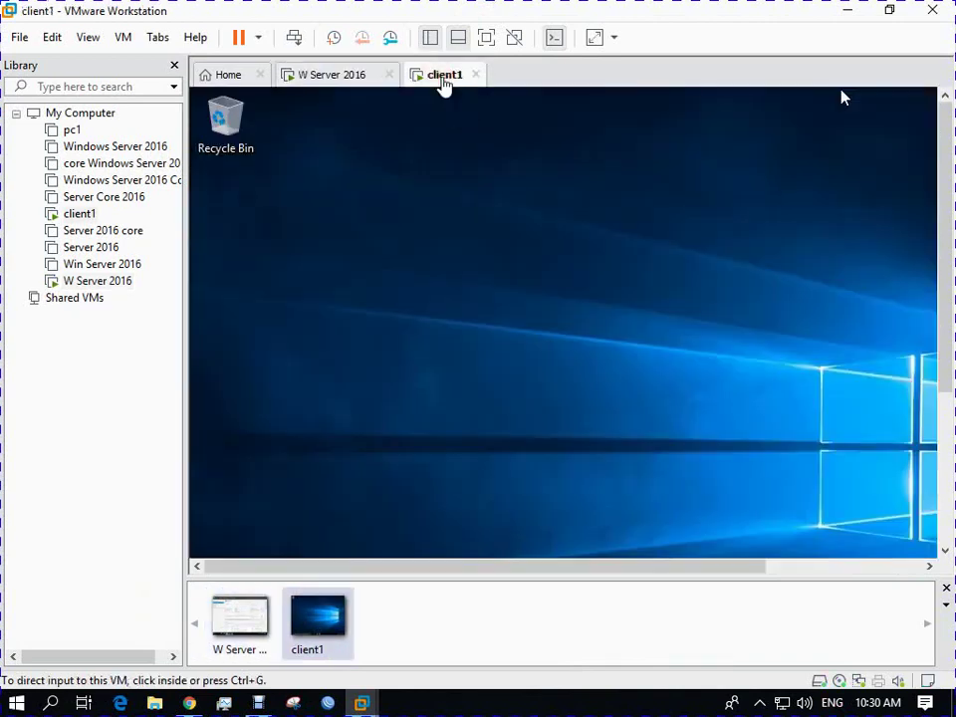
key(ctrl+alt+Return)
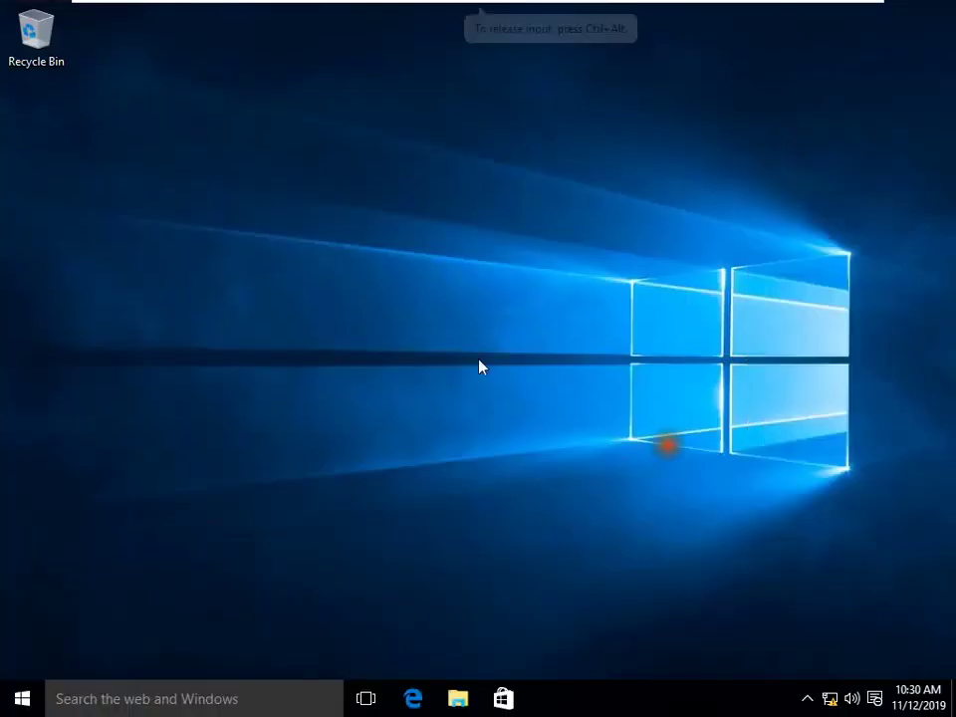
right_click(829, 697)
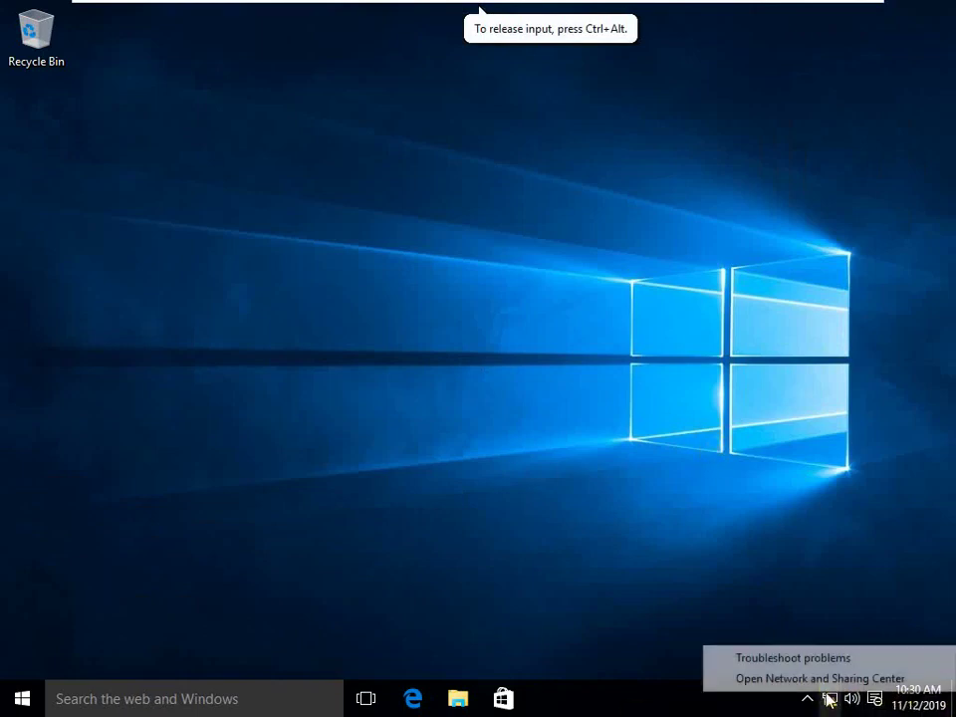
click(825, 681)
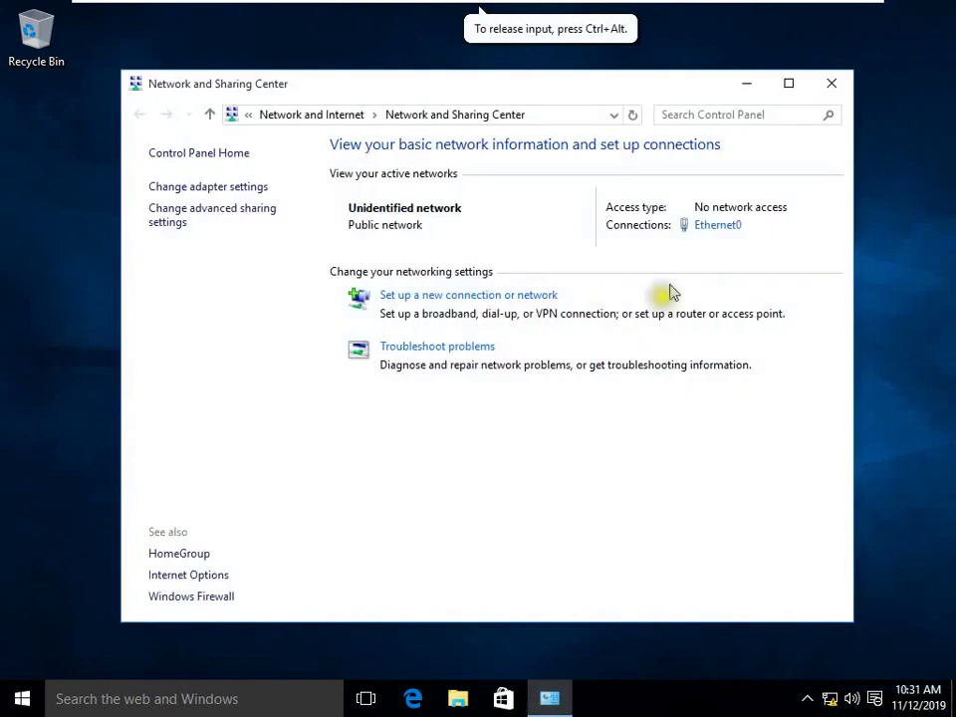
click(708, 226)
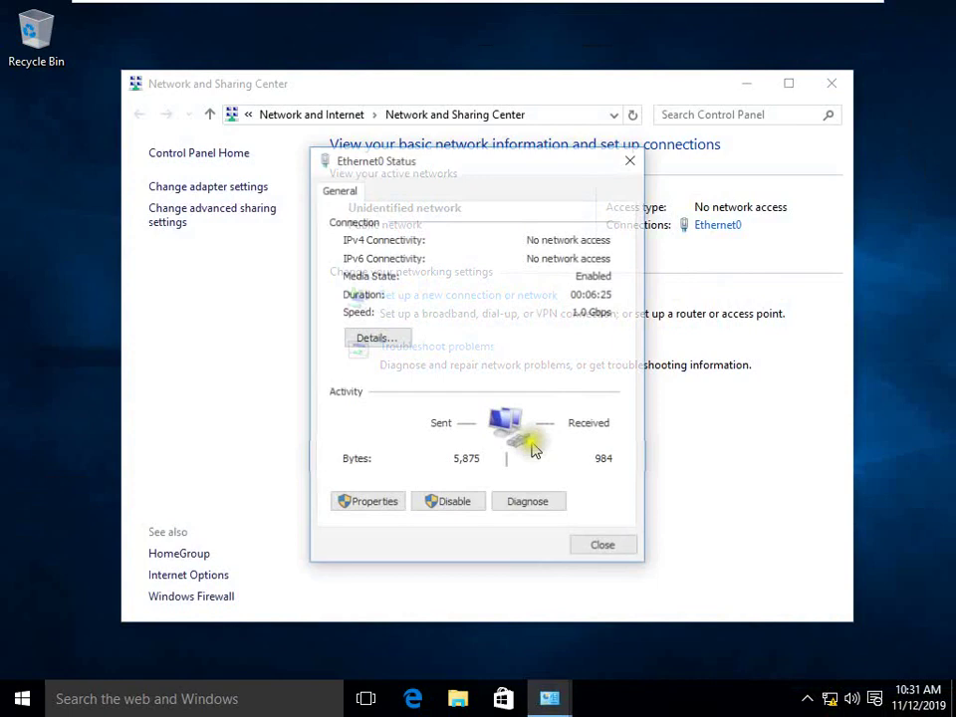
click(370, 505)
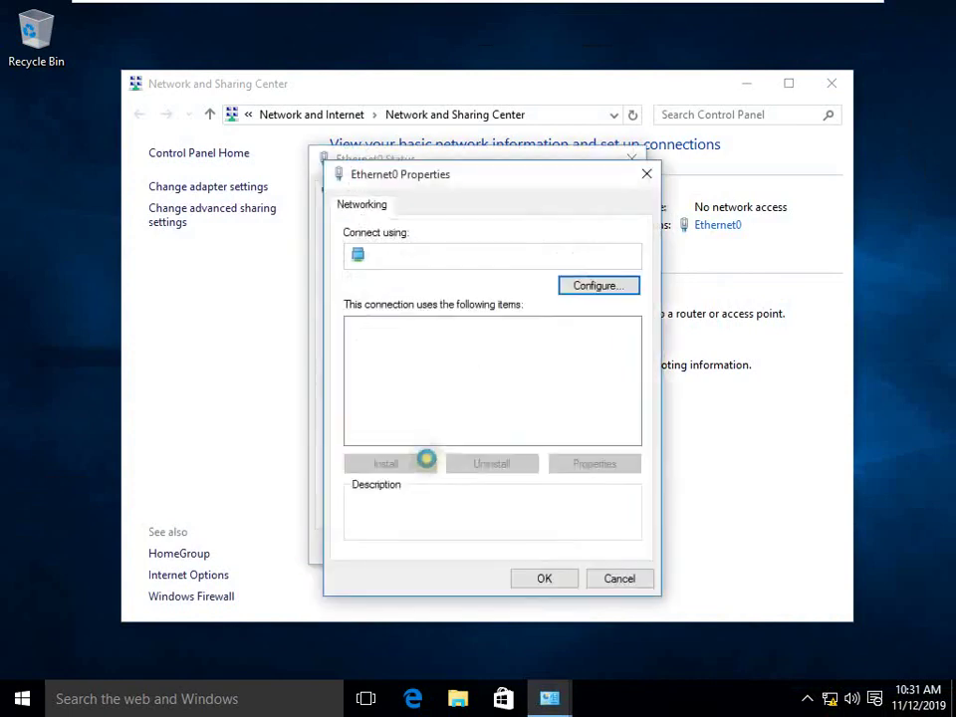
double_click(484, 374)
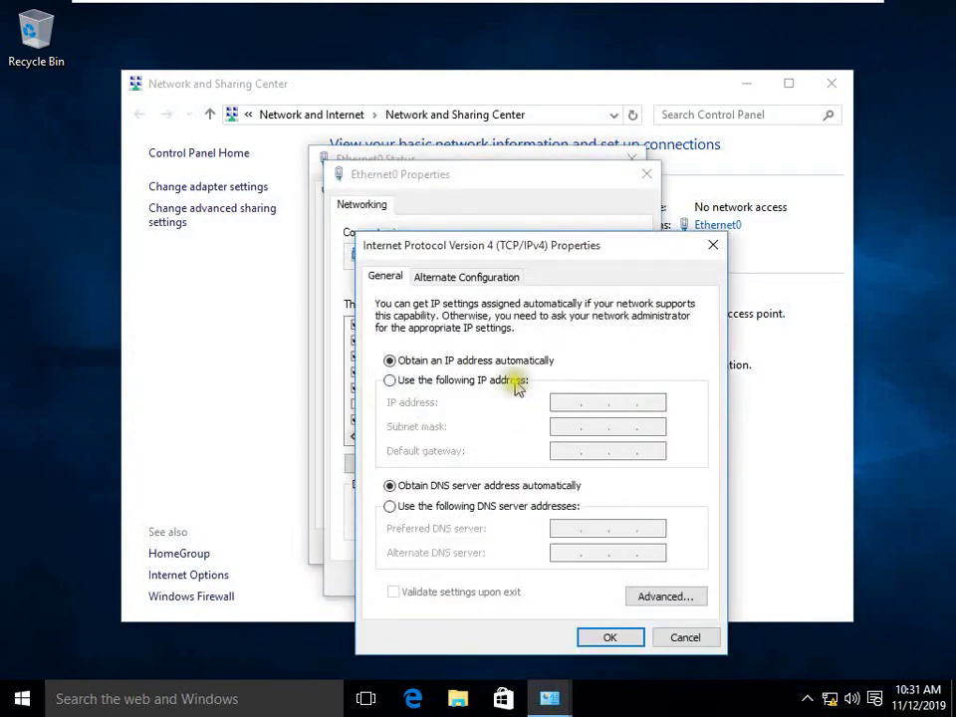
- Assign the client the static IP address 192.168.1.20, subnet mask 255.255.255.0 and preferred DNS server 192.168.1.10, and apply the settings
click(517, 382)
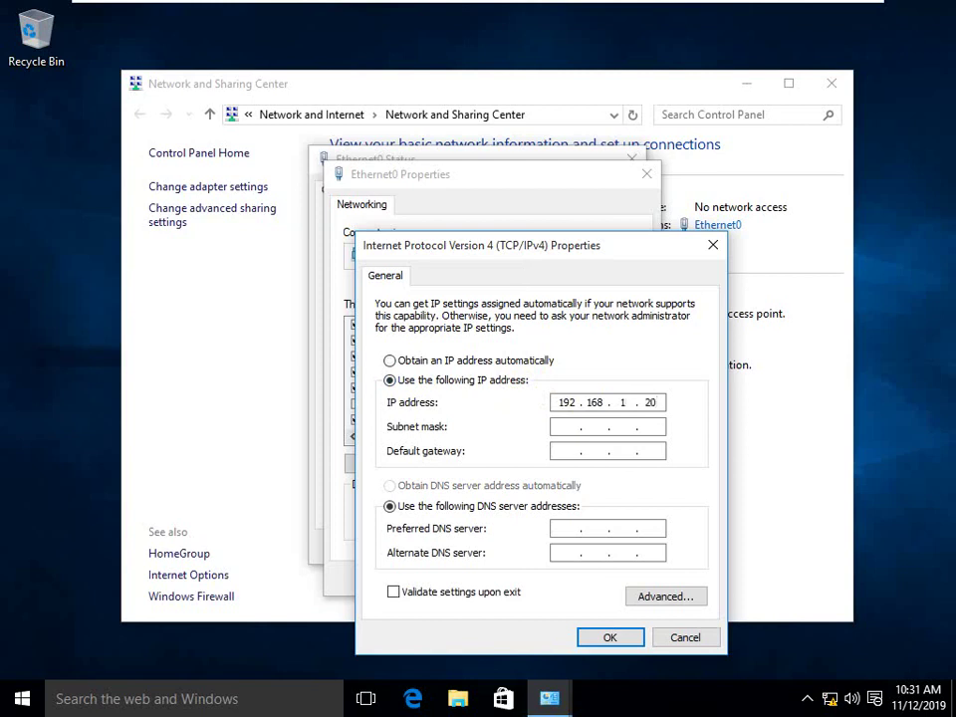
click(570, 449)
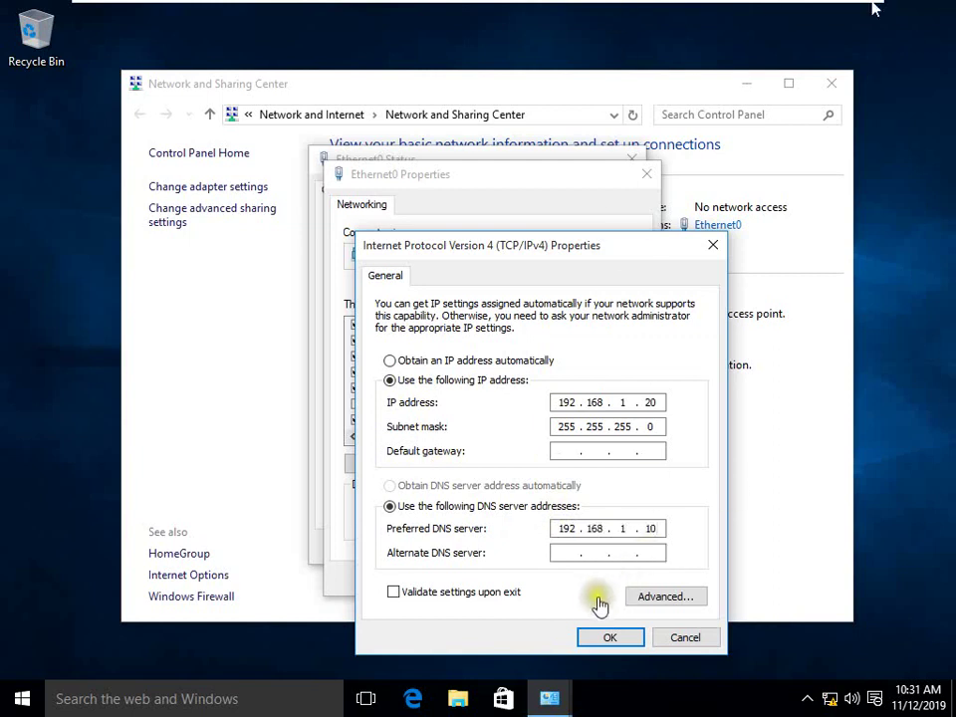
click(595, 636)
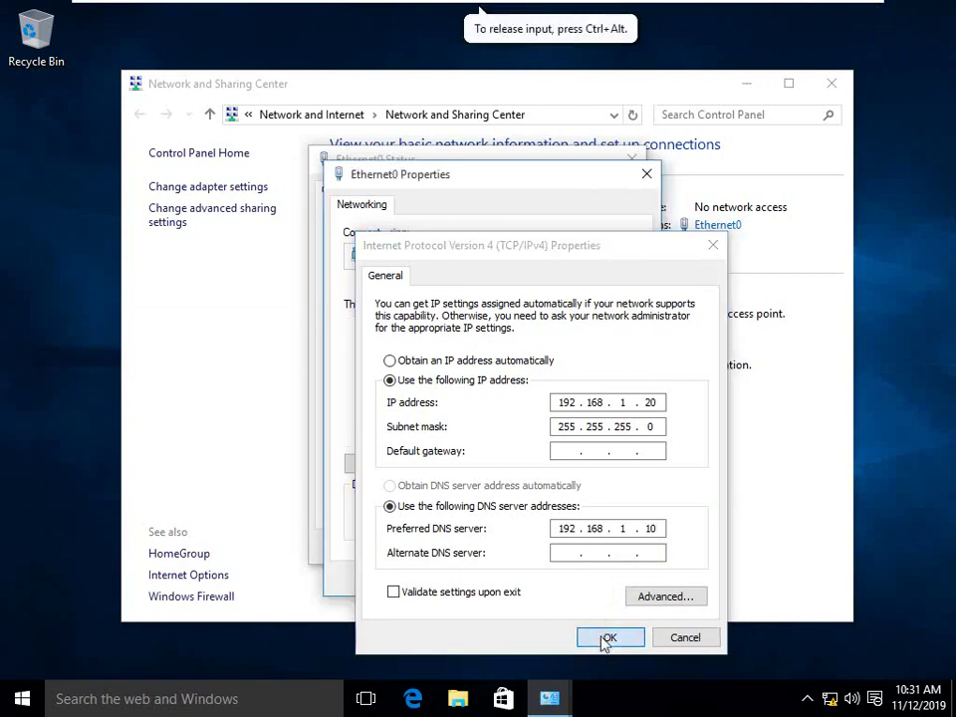
click(602, 639)
click(544, 578)
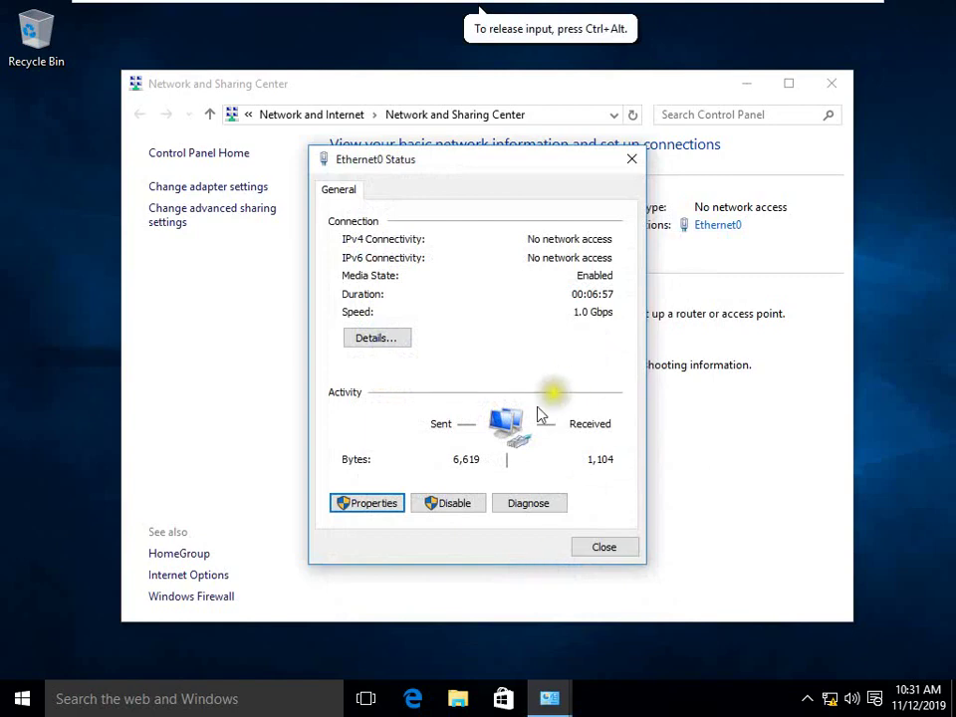
- Check the client's Ethernet0 network connection details, and close the Network and Sharing Center
click(388, 342)
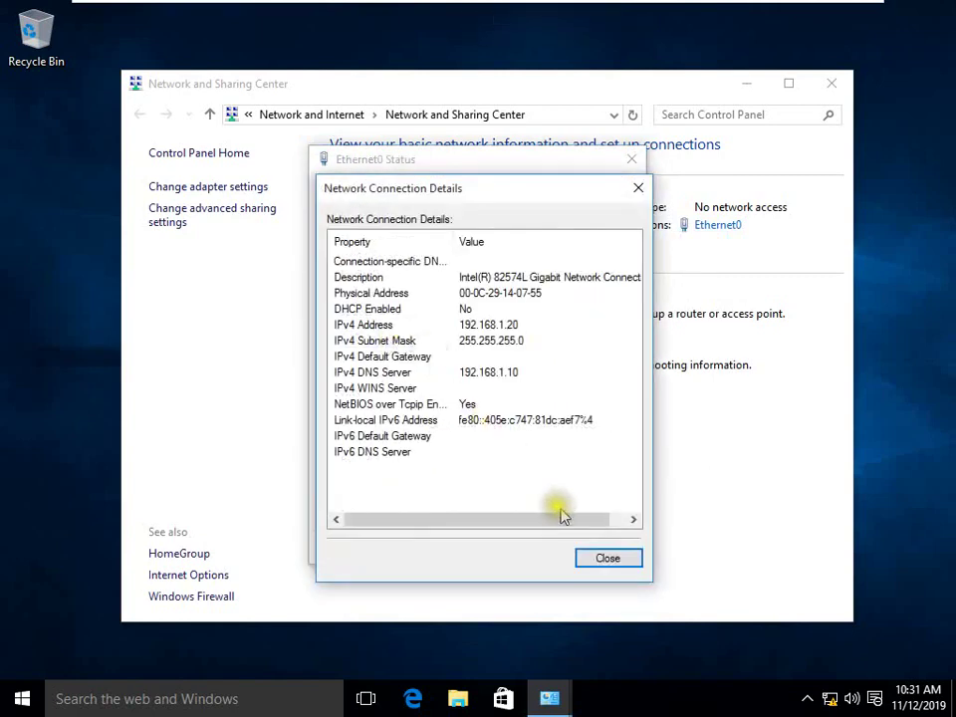
click(597, 561)
click(598, 550)
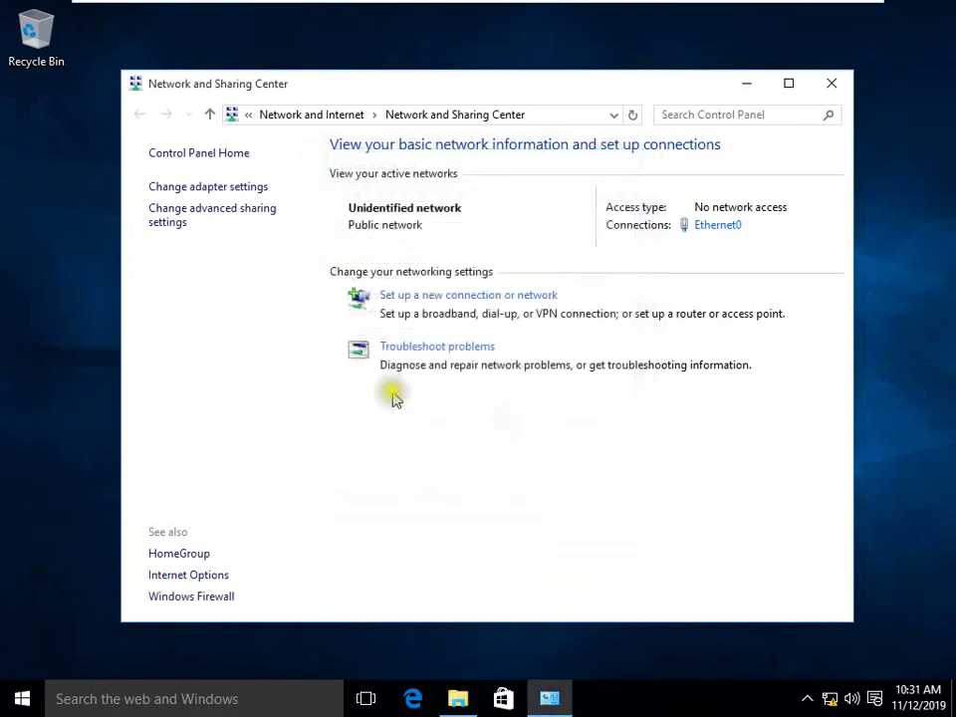
click(831, 83)
- Search for the firewall settings and turn off Windows Firewall for both private and public networks on the client
click(225, 709)
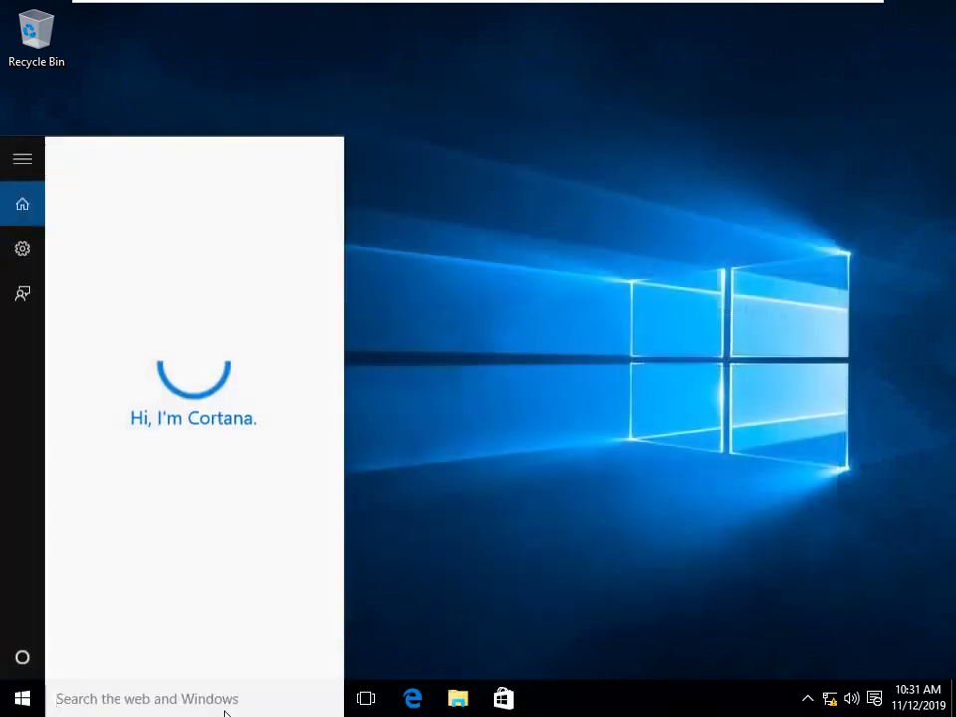
text(firewall)
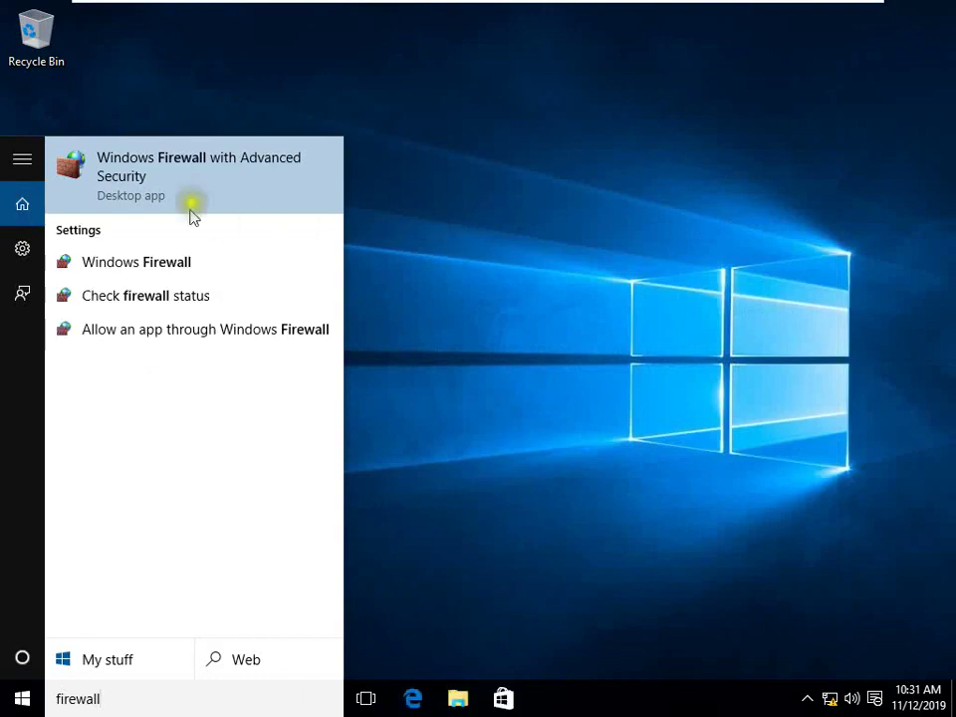
click(175, 265)
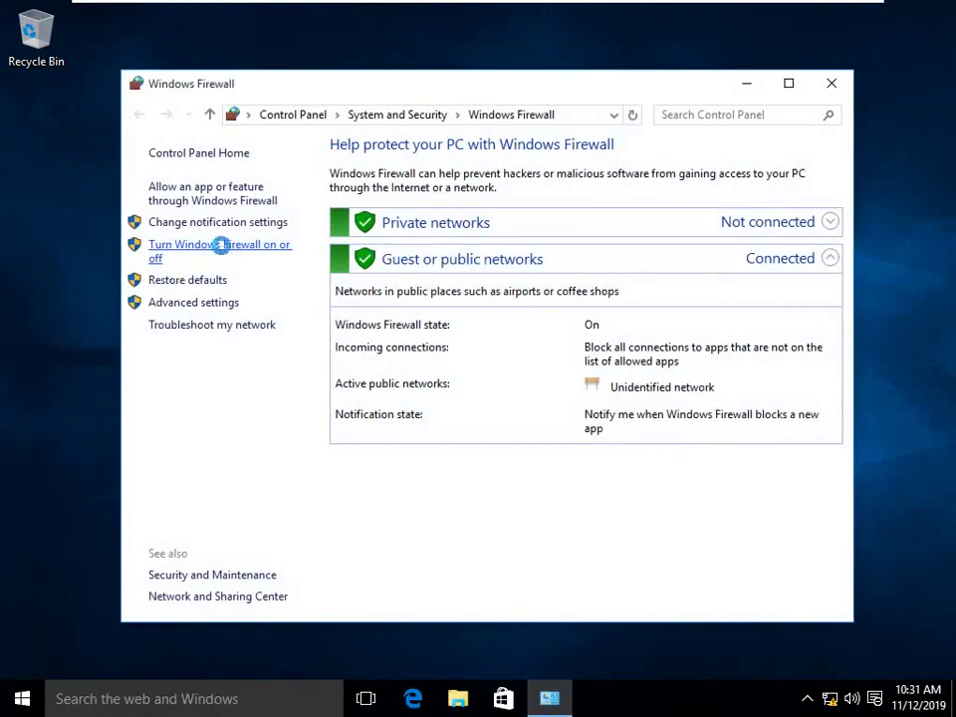
click(221, 245)
click(361, 289)
click(333, 399)
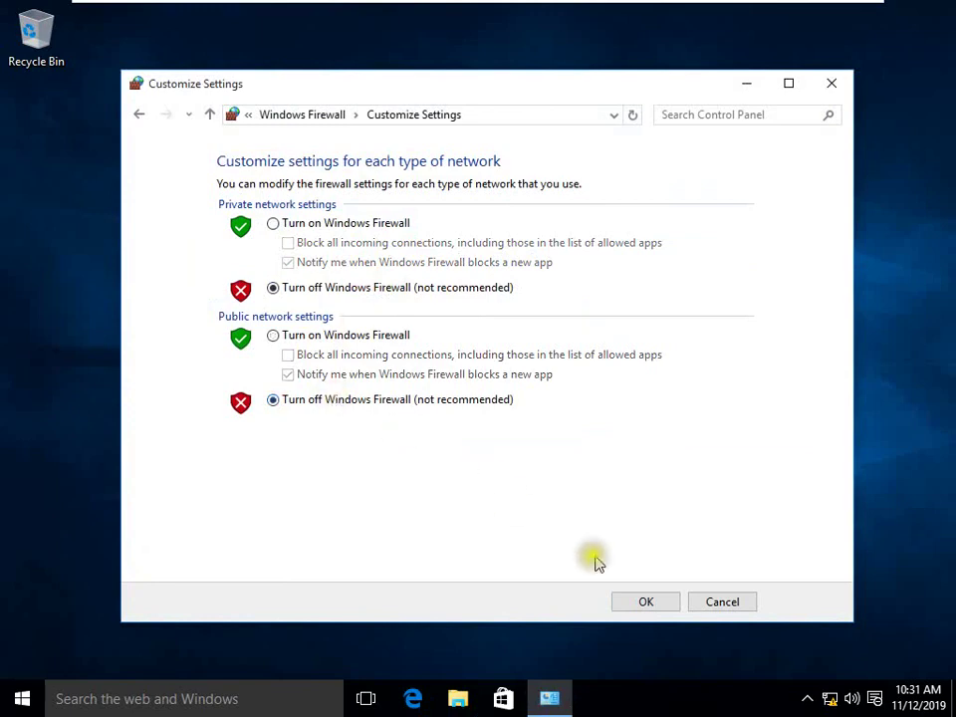
click(623, 603)
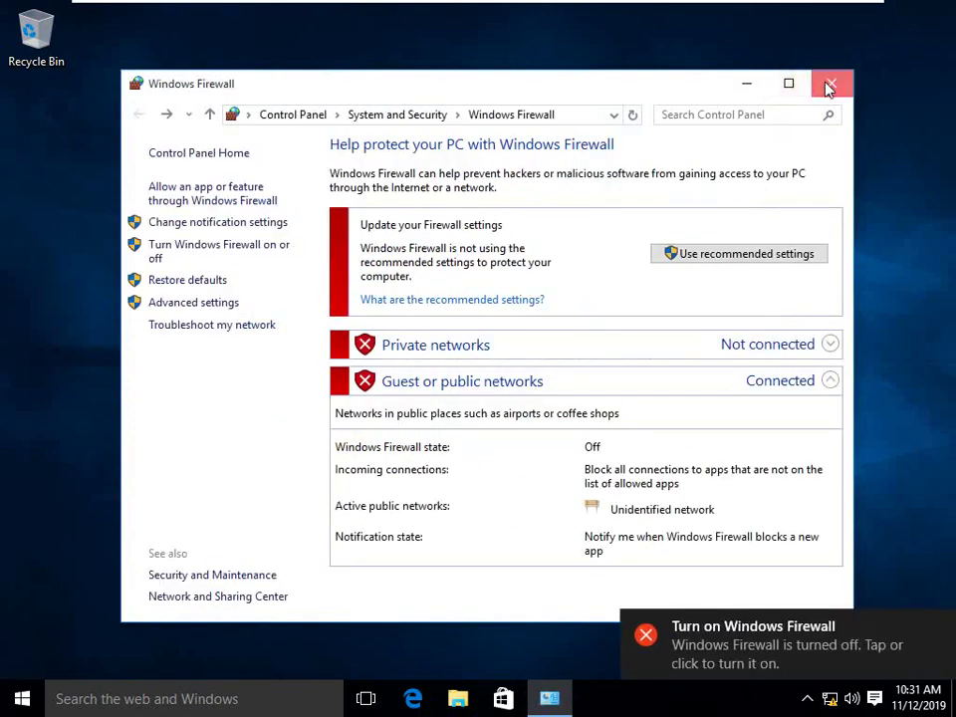
click(830, 88)
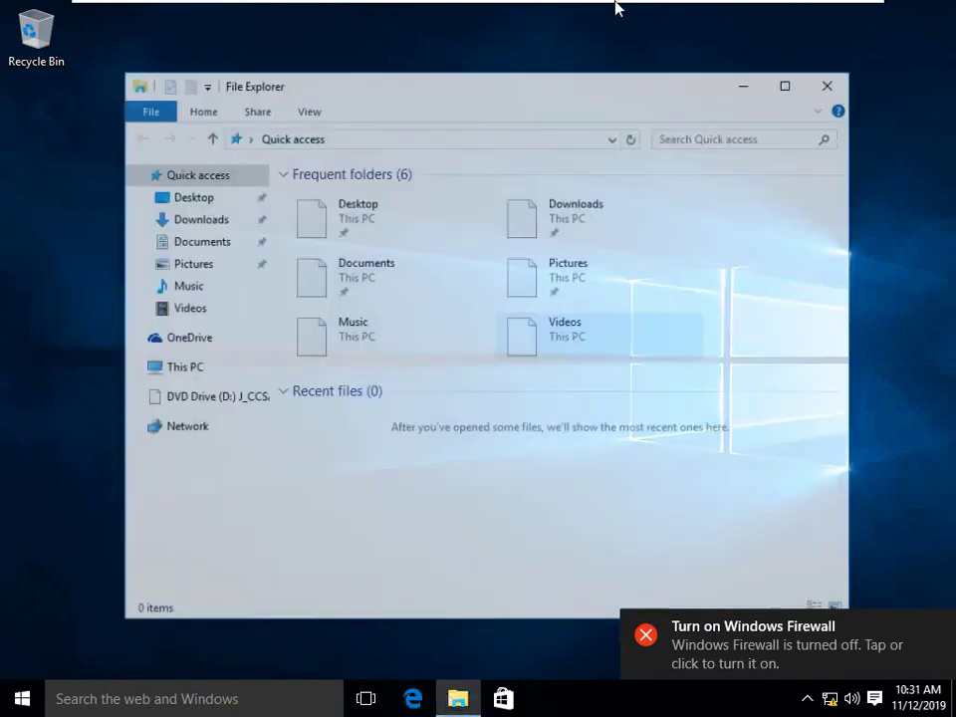
mouse_move(622, 8)
click(478, 13)
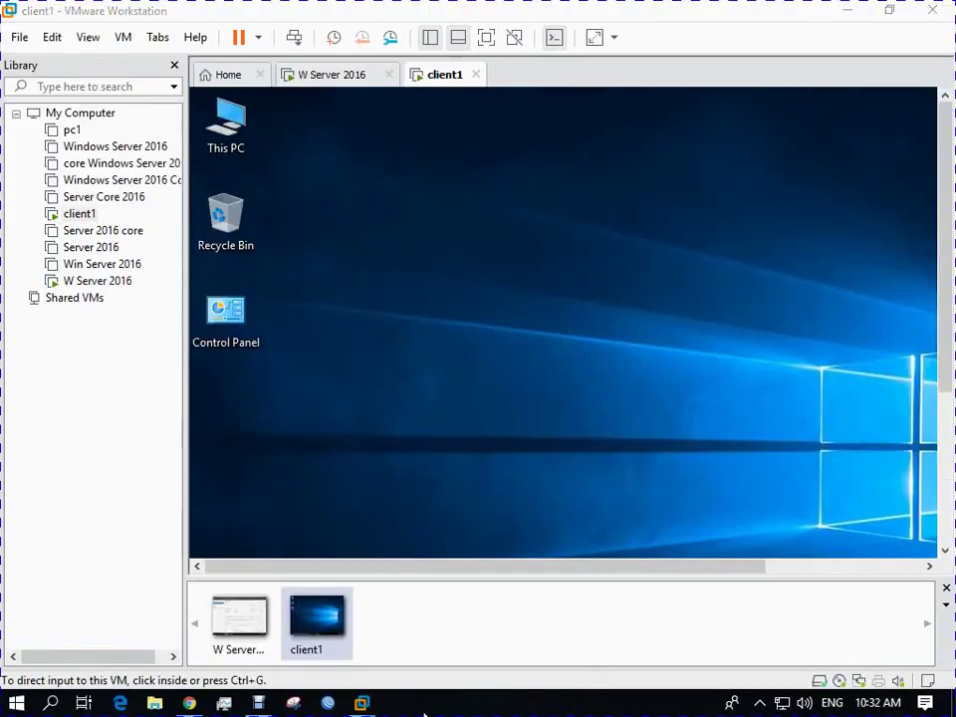
click(487, 39)
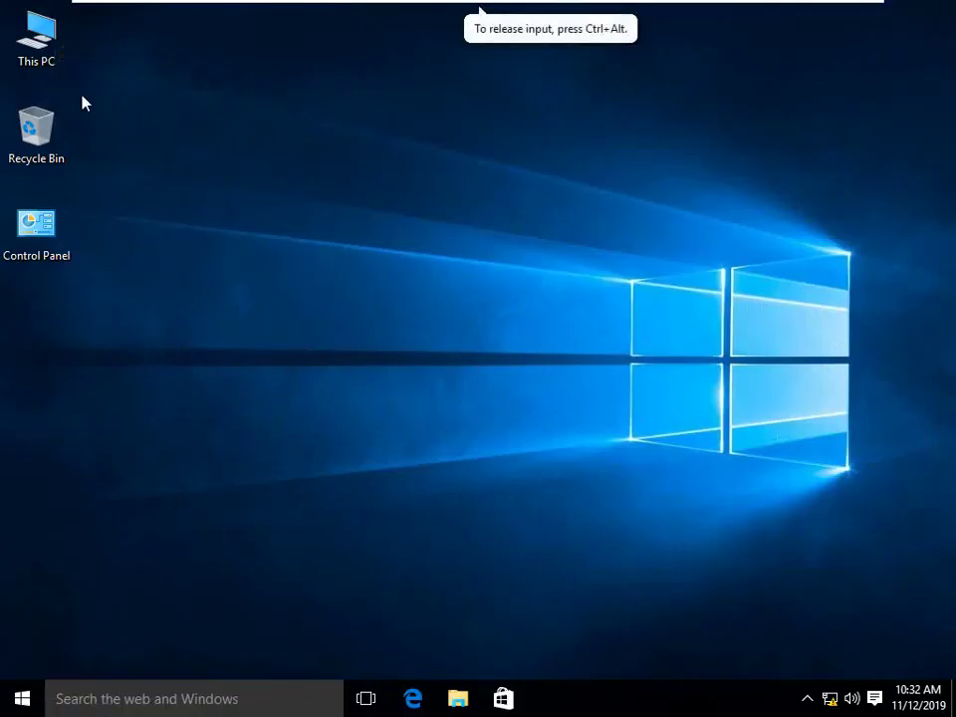
right_click(42, 52)
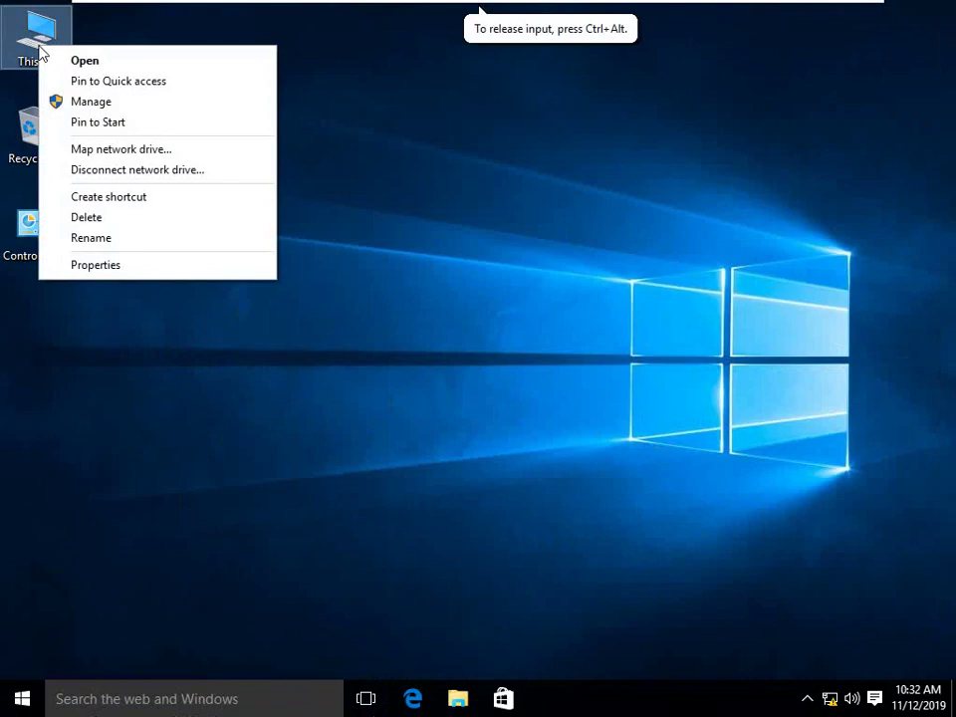
click(115, 265)
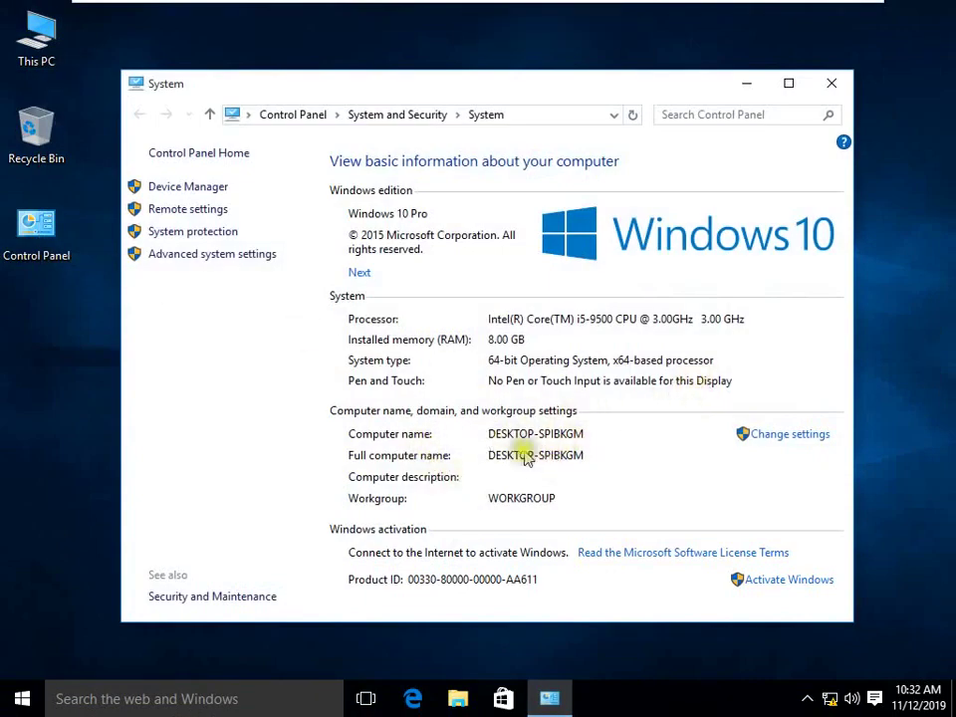
click(774, 436)
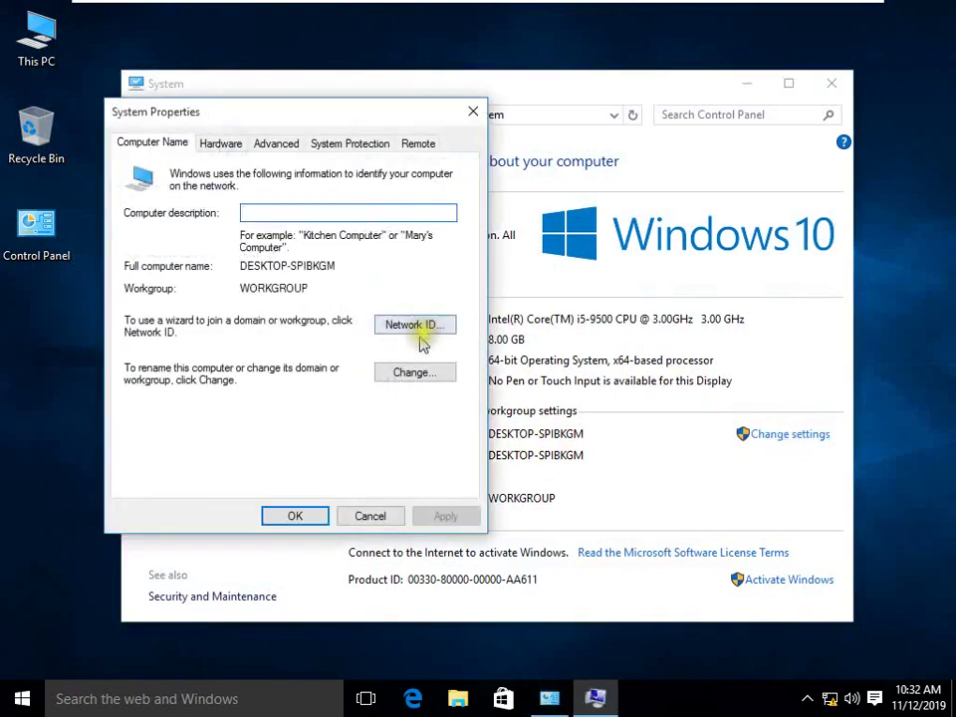
click(408, 383)
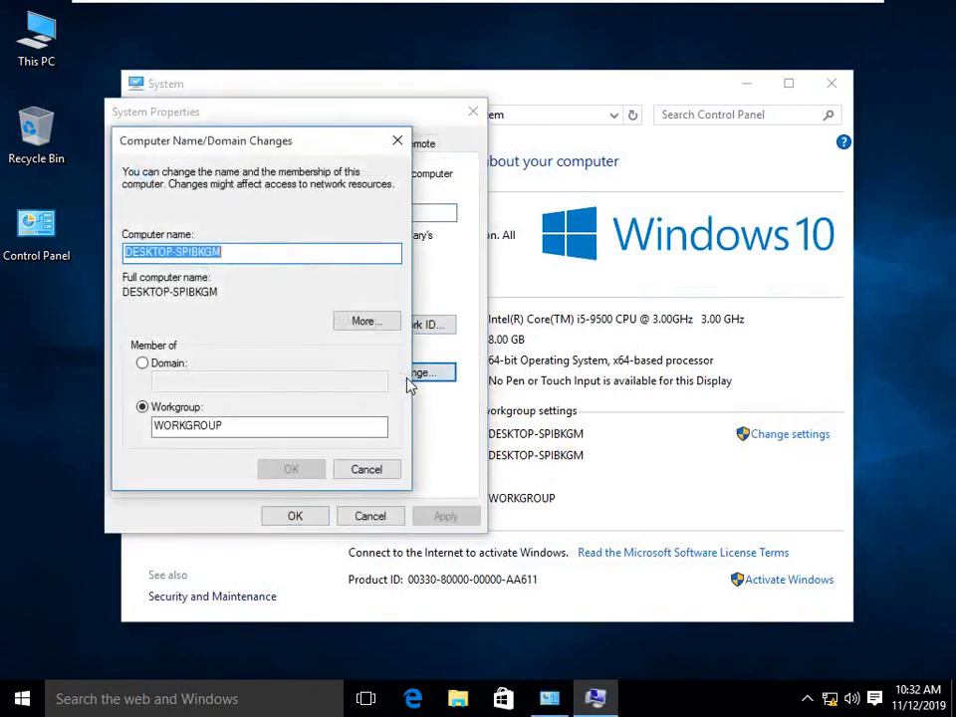
click(168, 366)
click(170, 379)
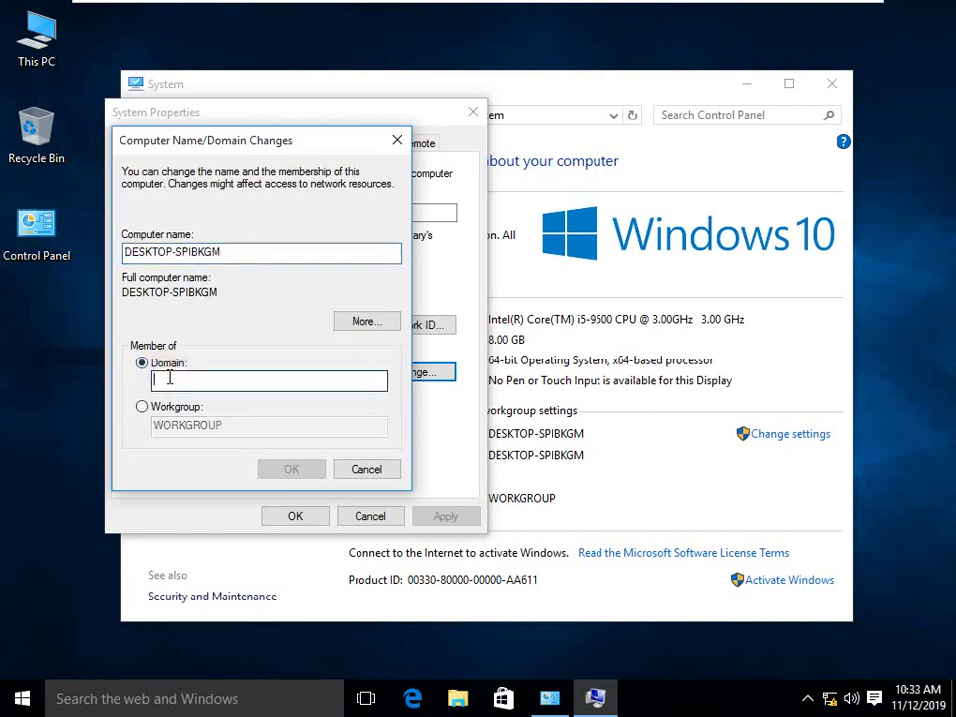
text(macro.com)
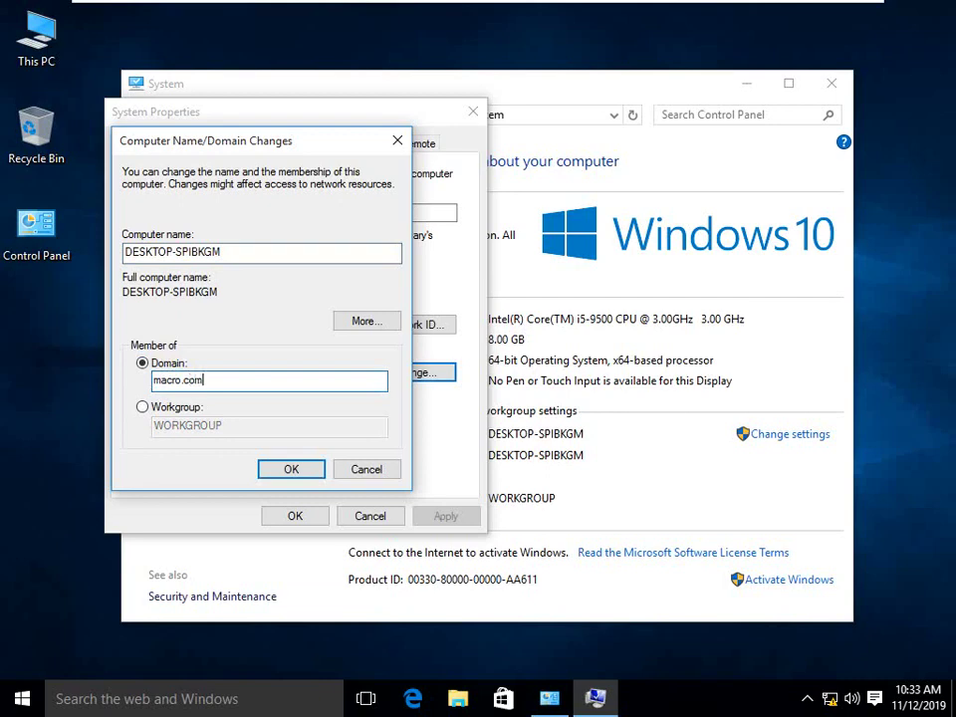
click(474, 119)
click(397, 141)
click(474, 111)
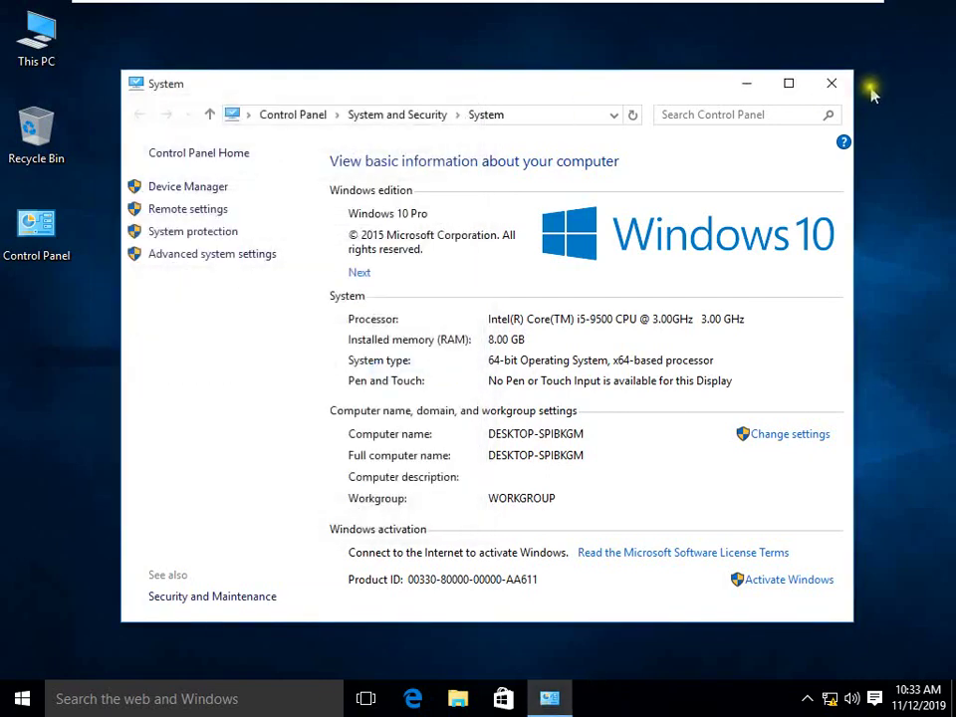
click(835, 86)
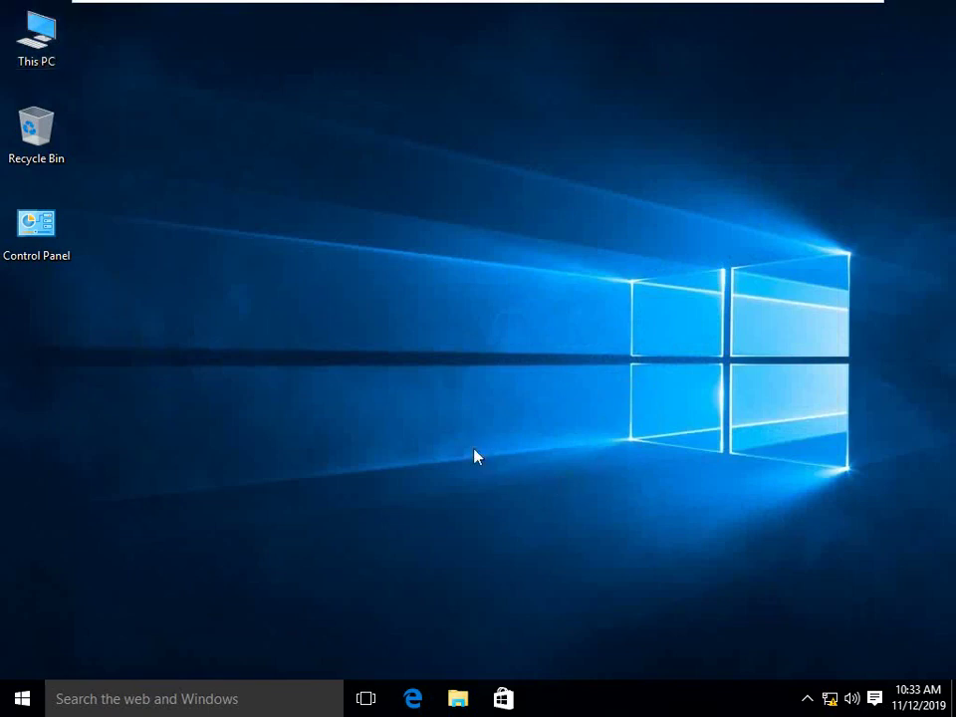
- Open a command prompt on the client and ping the server at 192.168.1.10
key(super+r)
text(c)
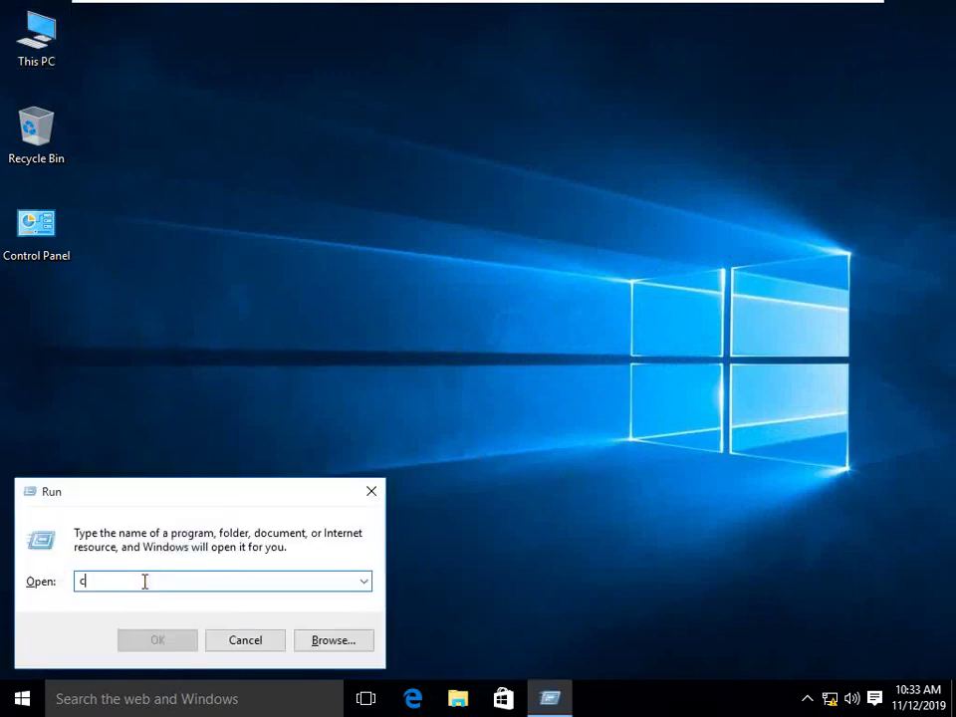
text(md)
key(Return)
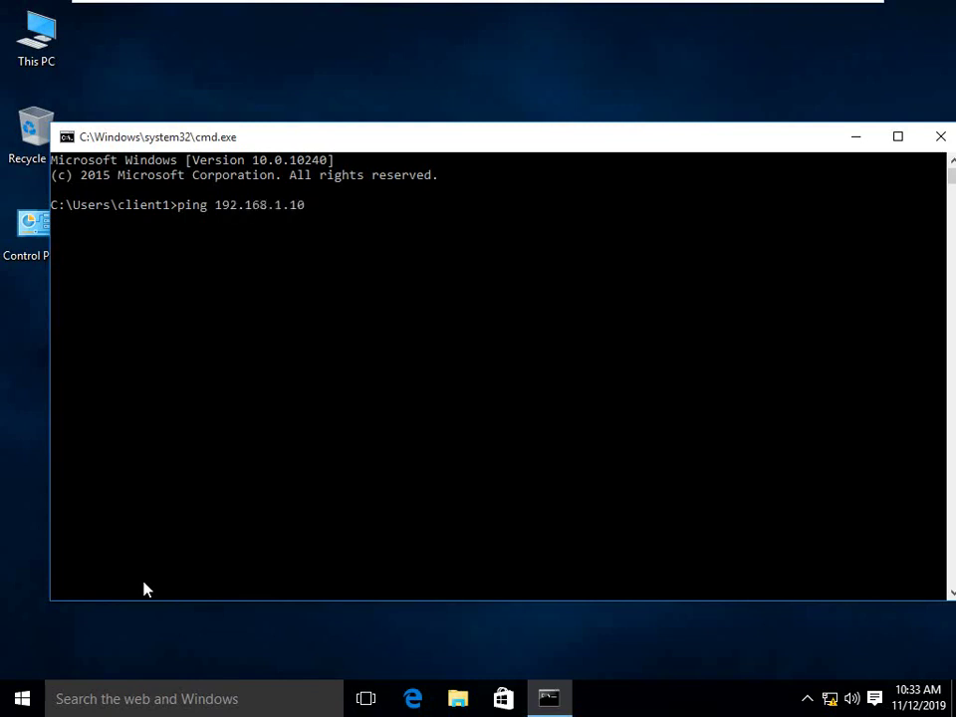
key(Return)
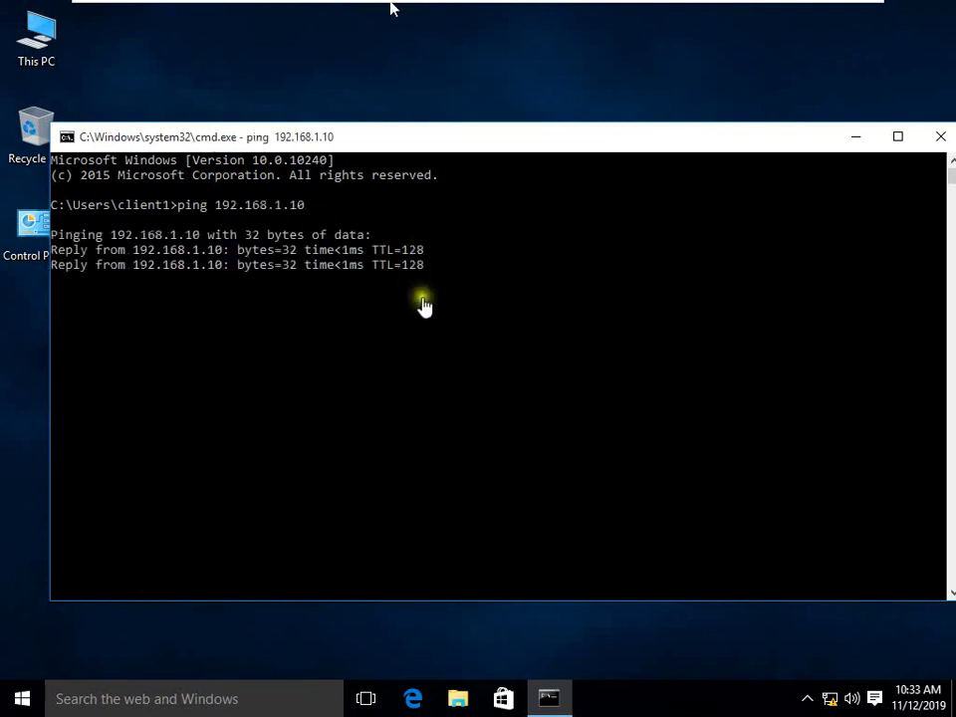
- Switch to the W Server 2016 virtual machine, open a command prompt and ping the client at 192.168.1.20
click(628, 13)
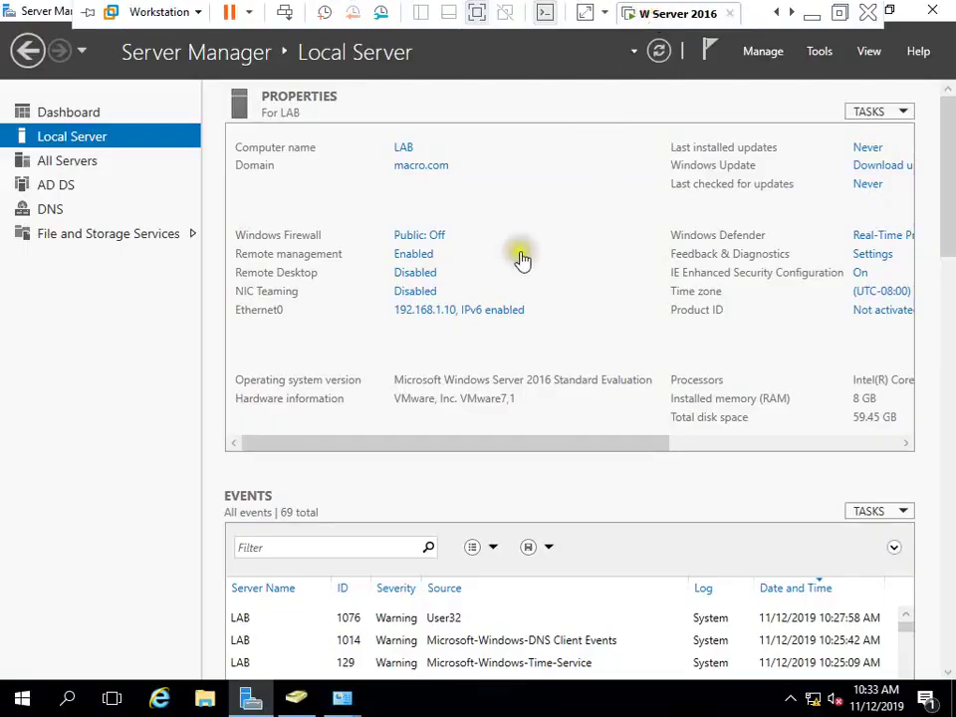
click(70, 698)
text(cmd)
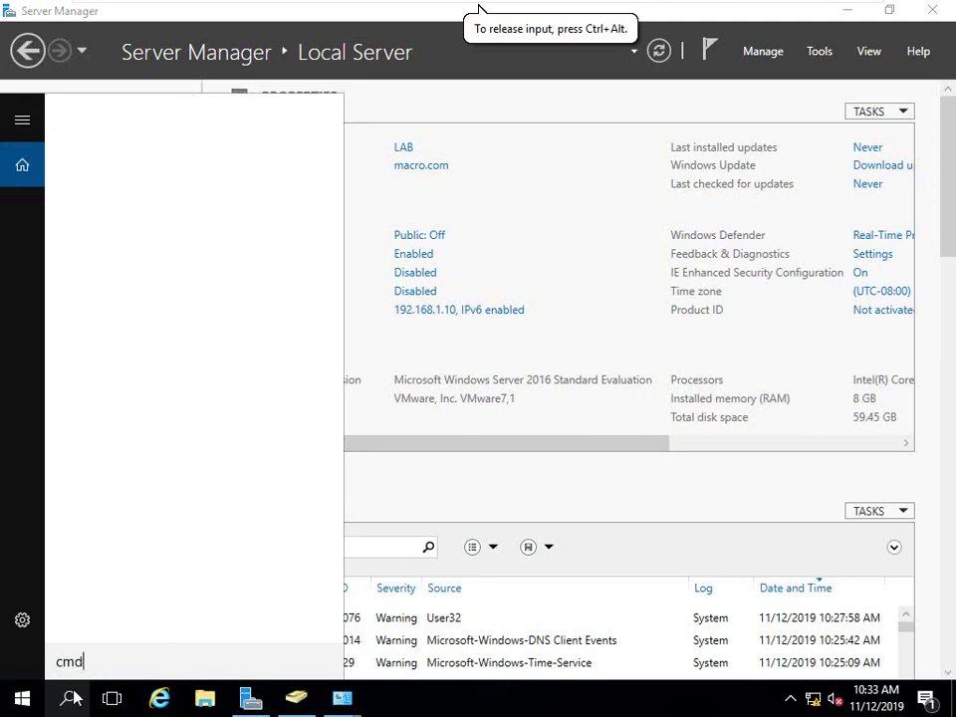
key(Return)
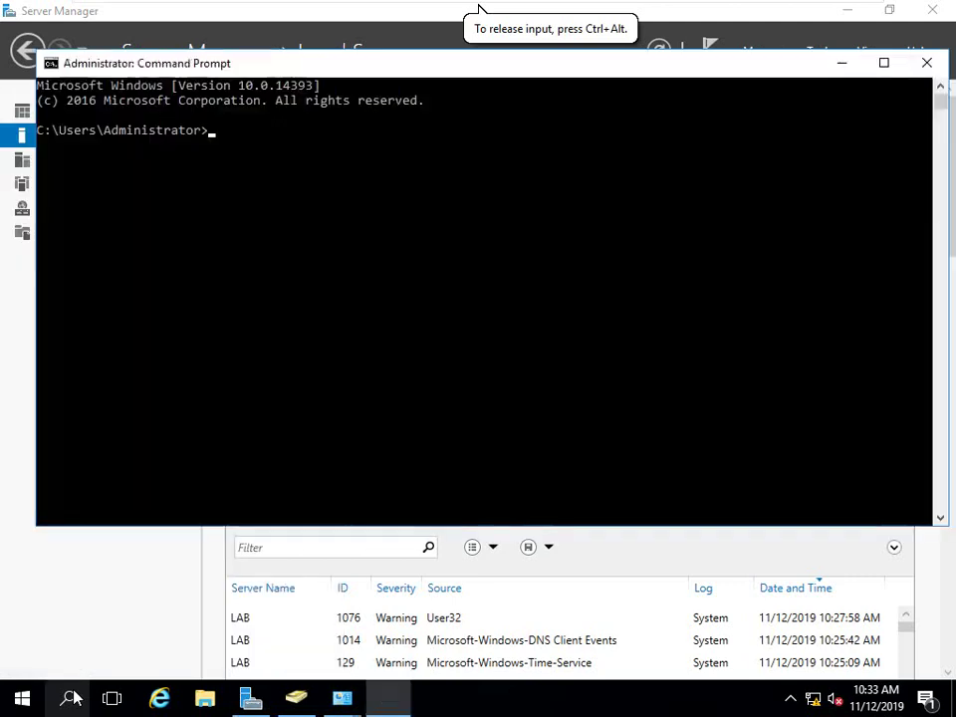
click(330, 327)
text(ping 192)
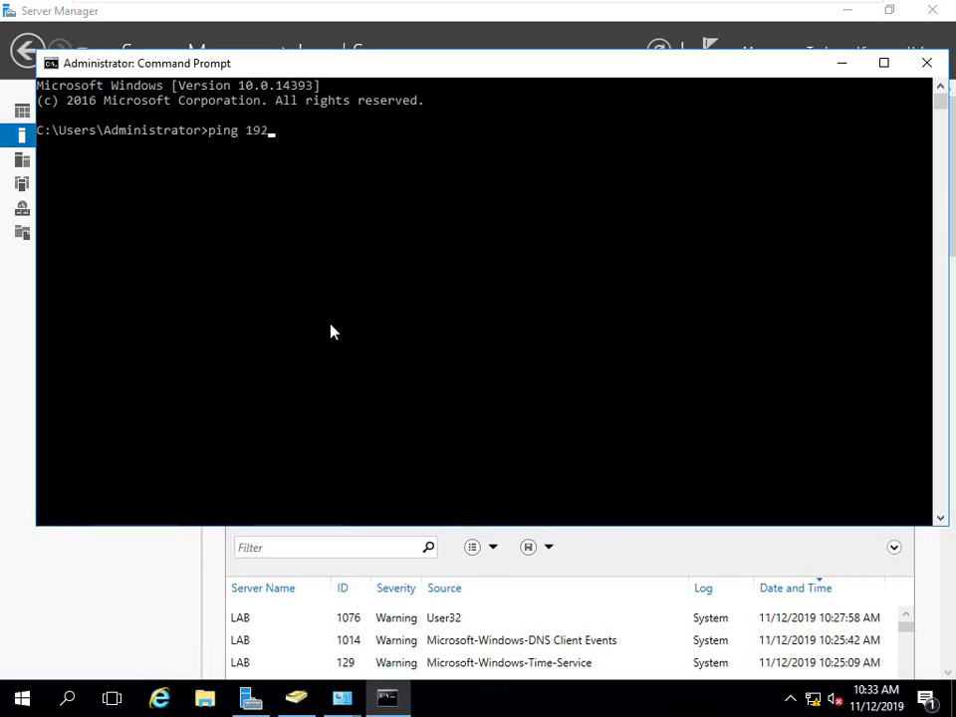
text(.168.1.20)
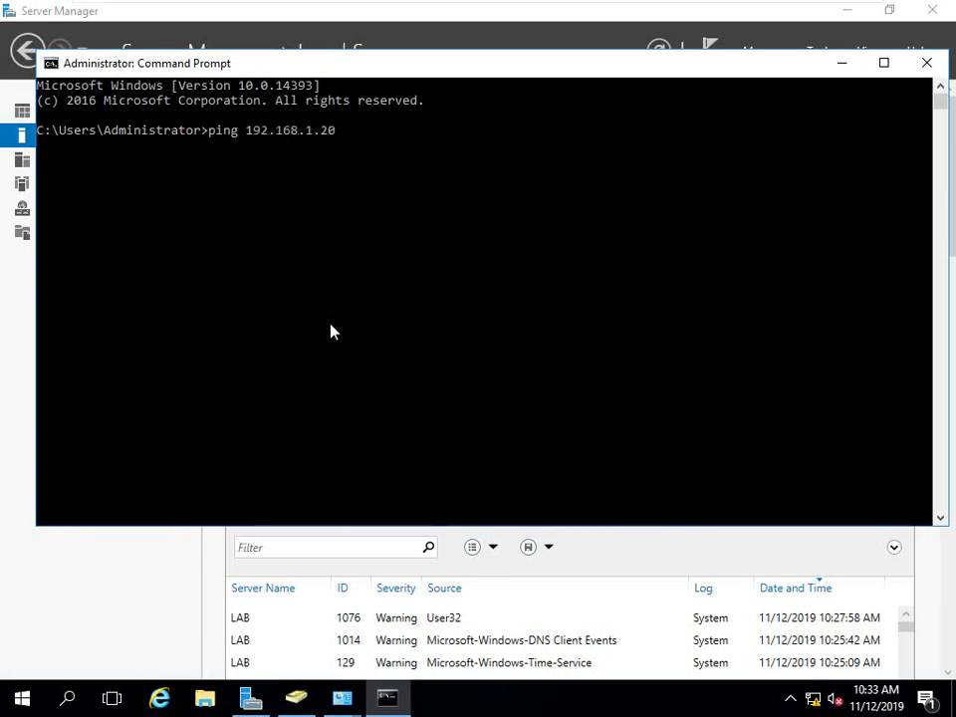
key(Return)
mouse_move(530, 8)
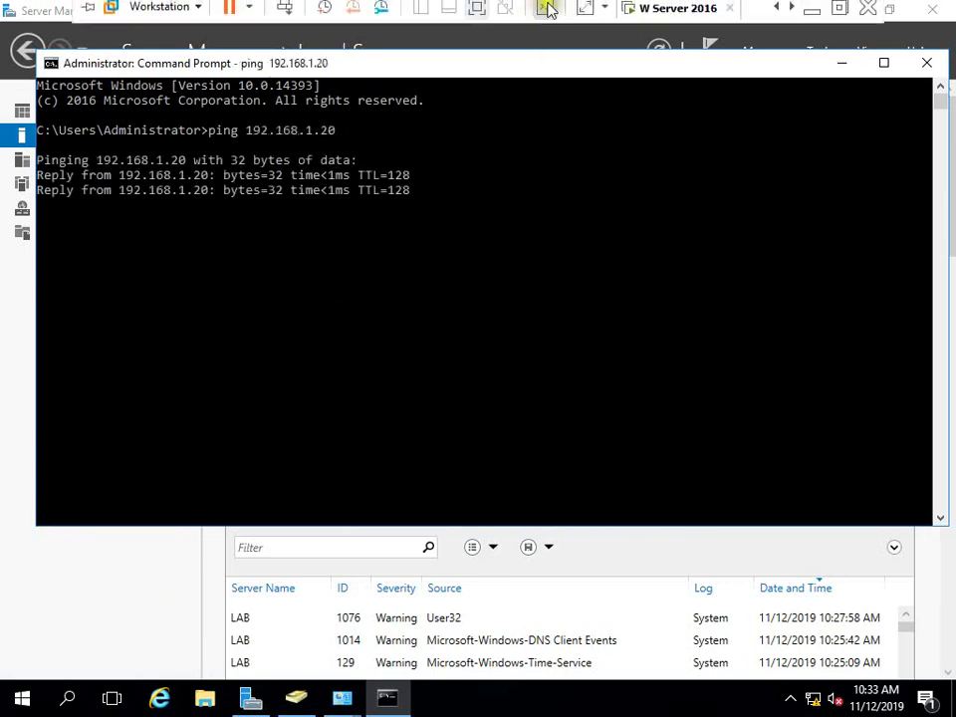
- Return to the client1 virtual machine, minimize its command prompt and open the computer name and domain change settings
click(783, 13)
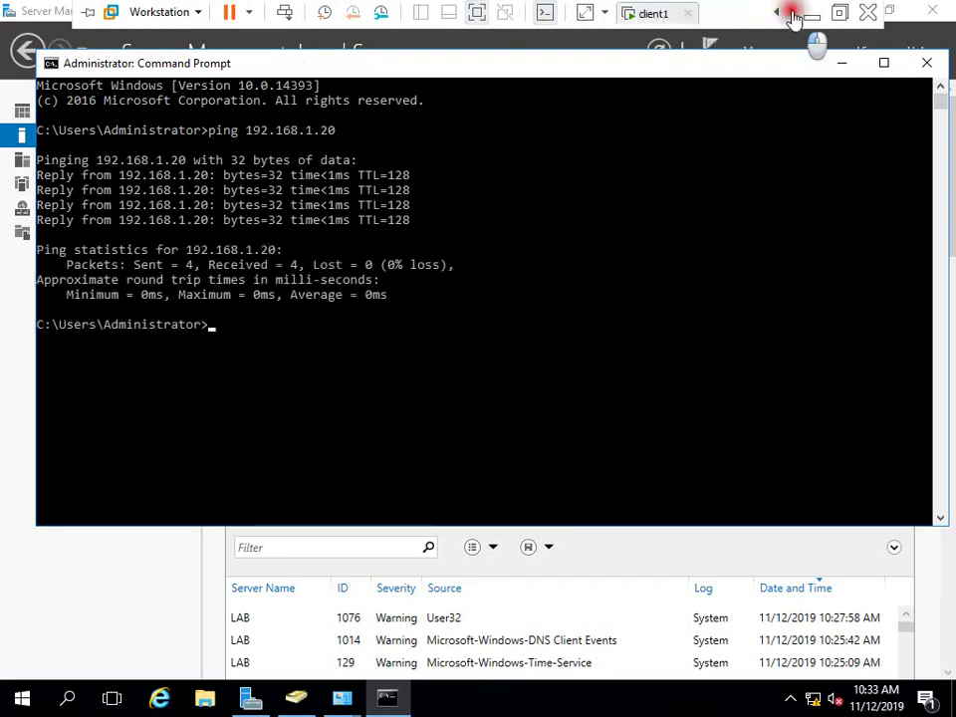
click(650, 13)
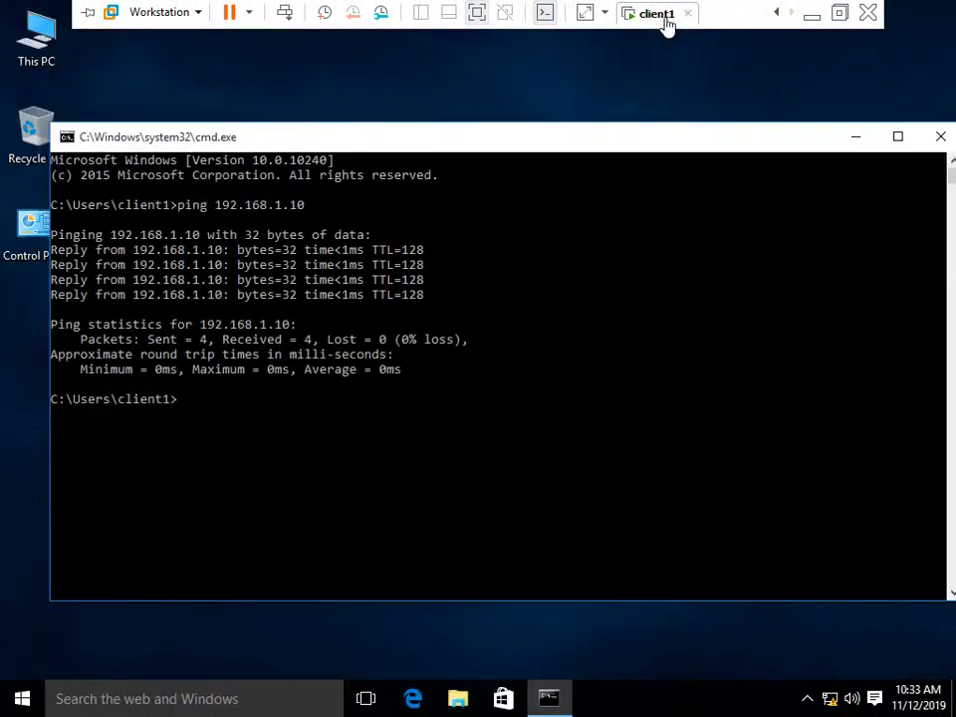
click(854, 138)
right_click(40, 33)
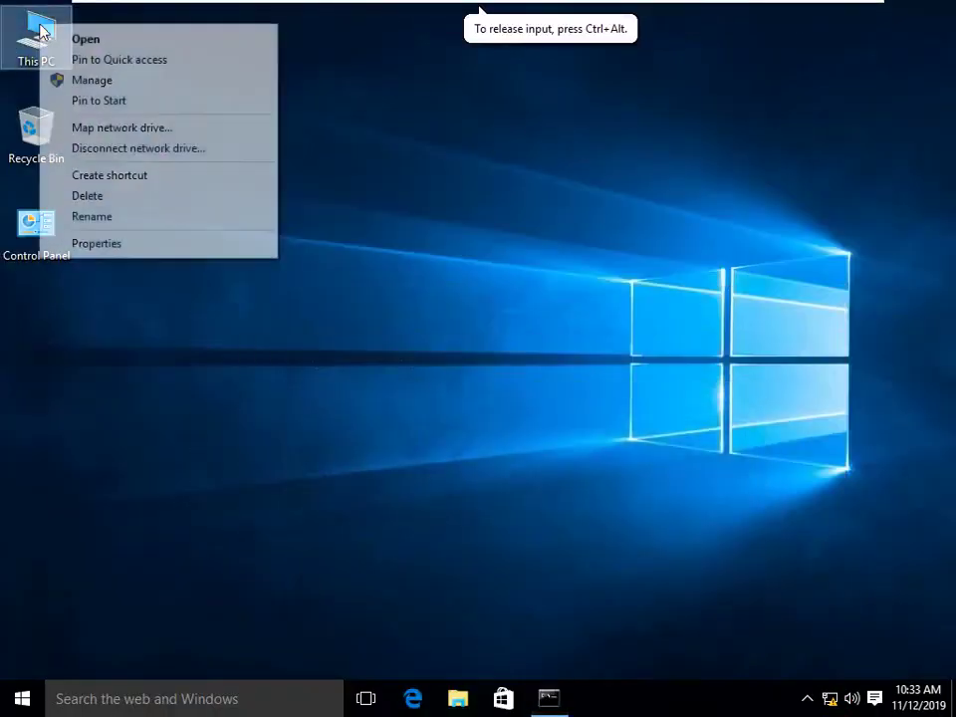
click(103, 242)
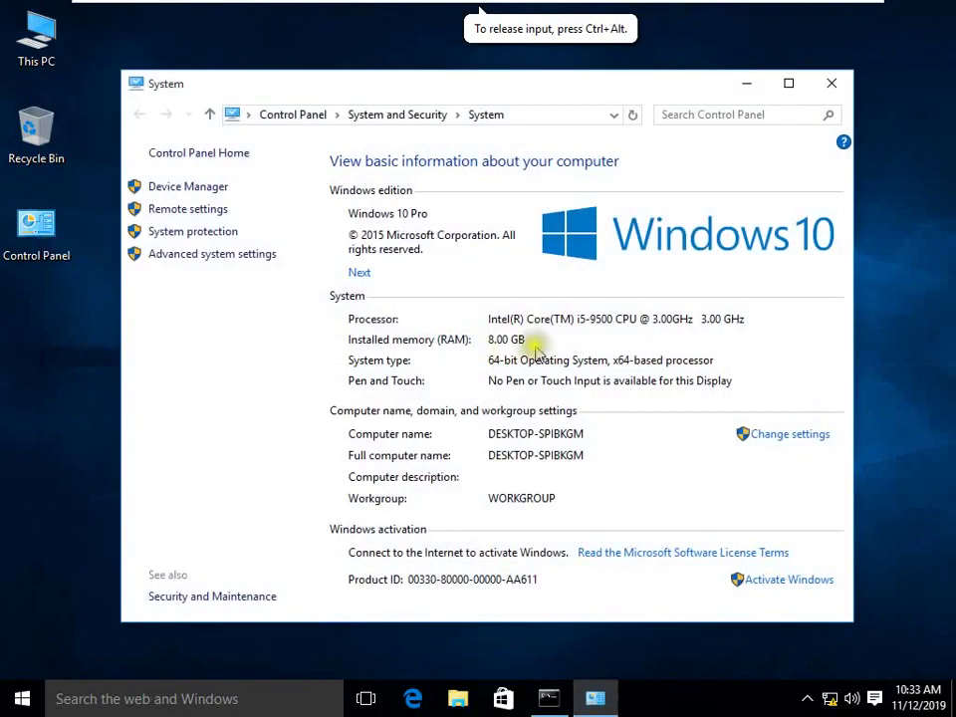
click(792, 436)
click(460, 422)
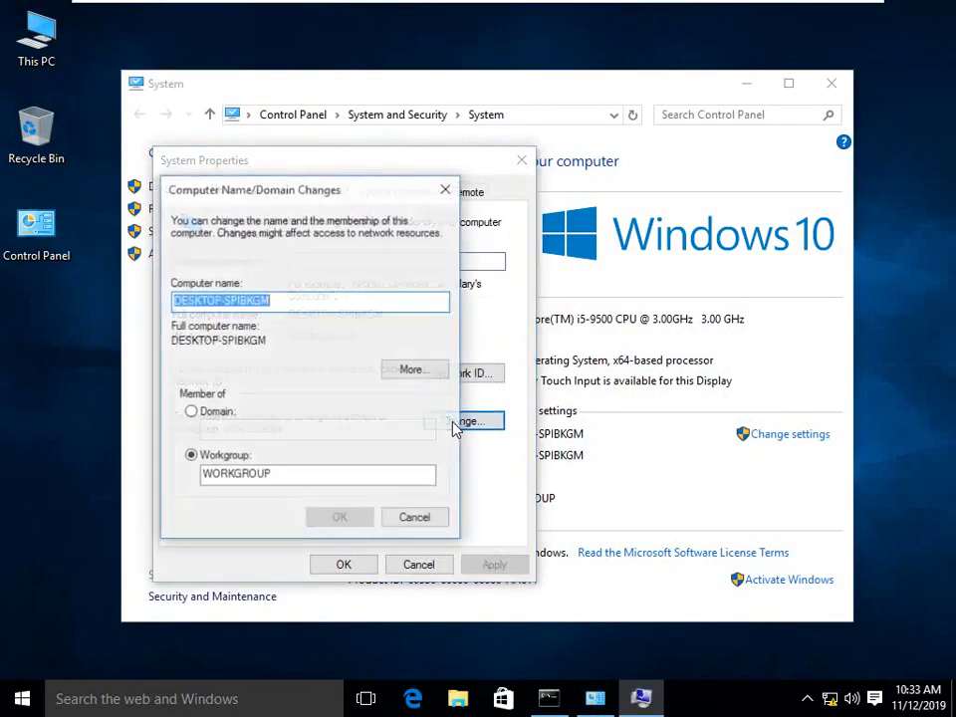
- Join the client to the macro.com domain, authorizing with the administrator account and its password, and acknowledge the messages
click(193, 413)
text(macro.com)
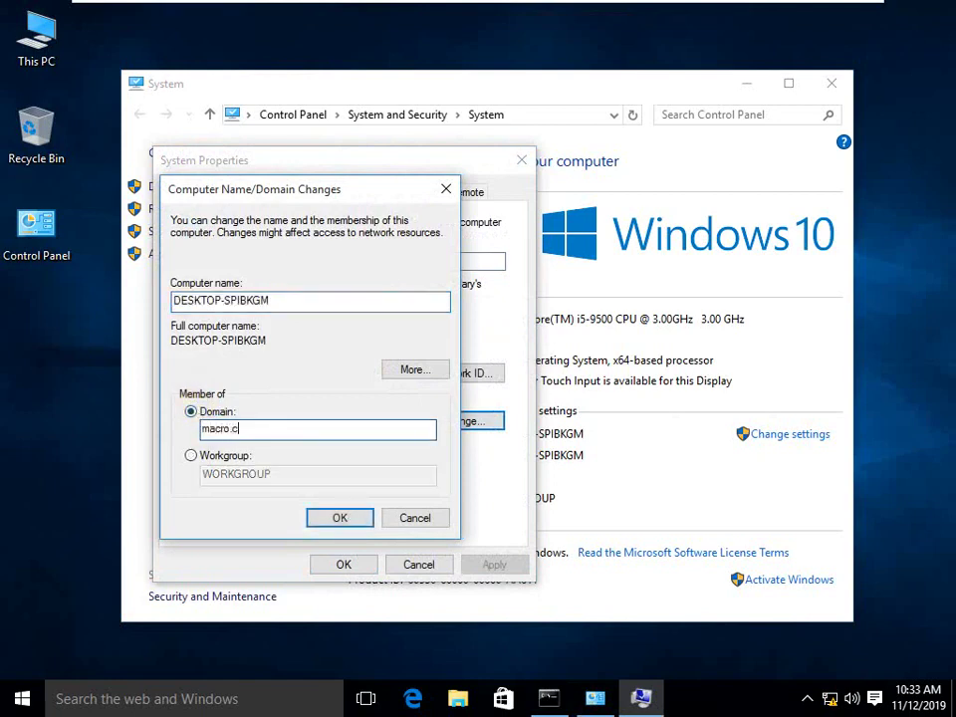
click(339, 516)
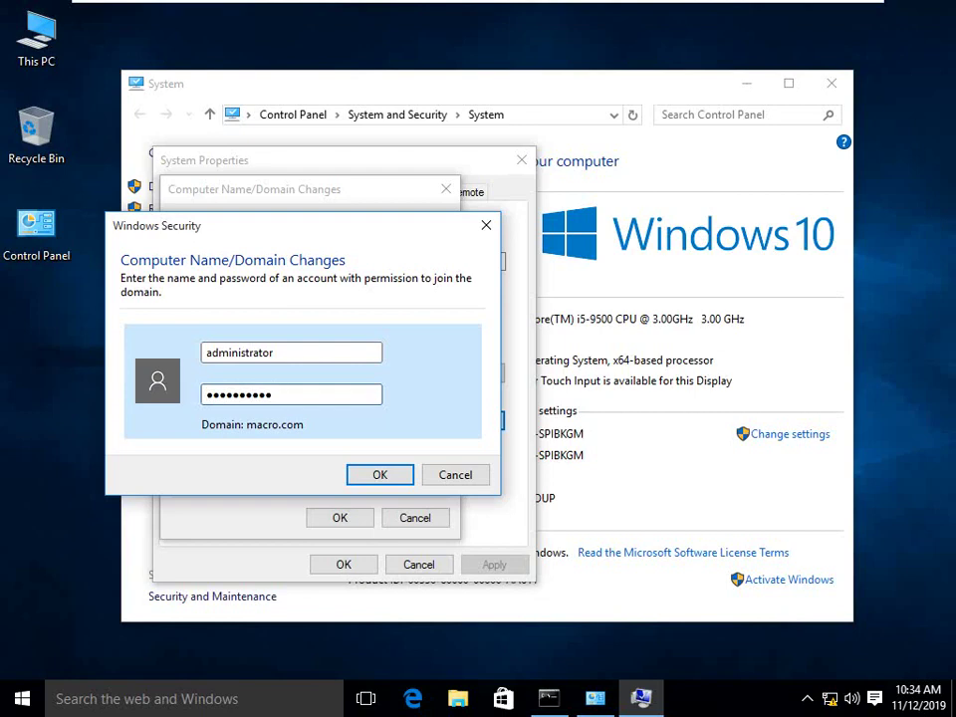
key(Return)
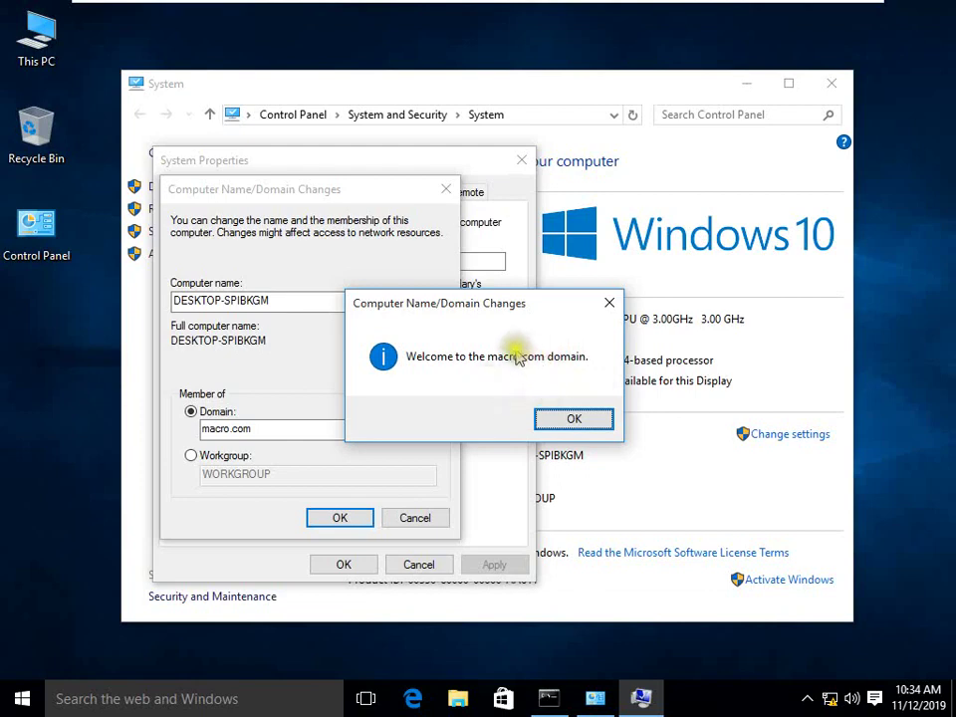
click(549, 419)
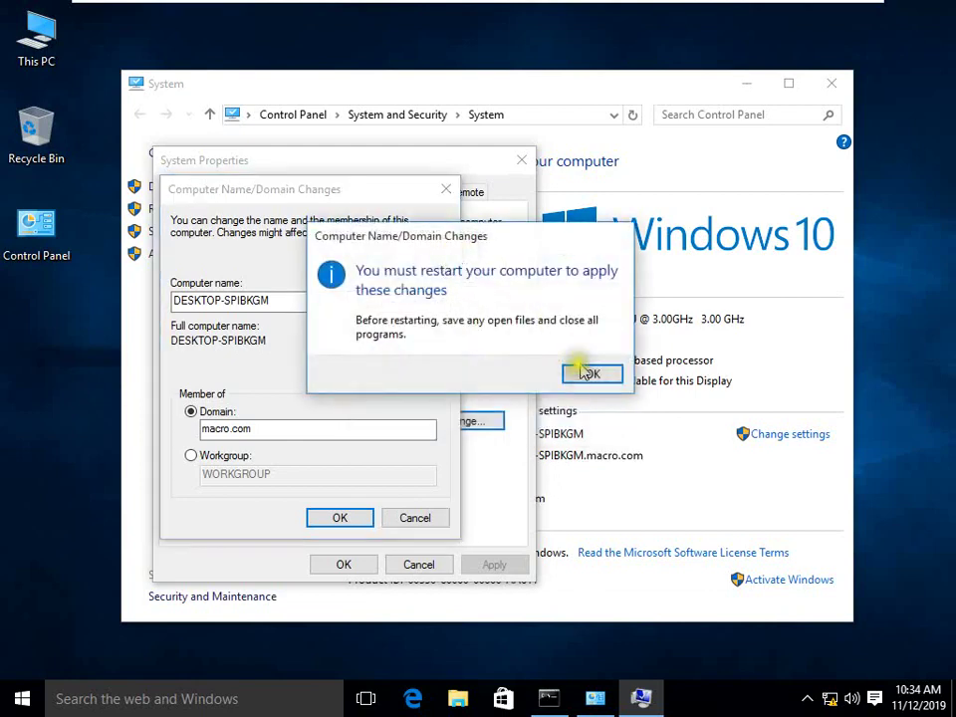
click(588, 376)
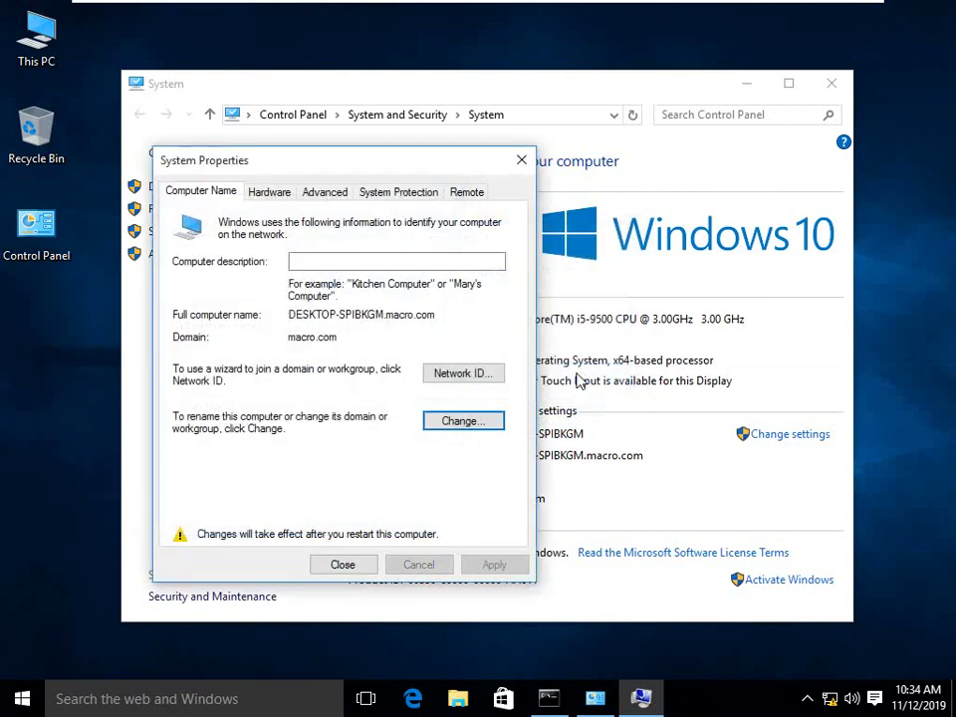
- Leave full screen, close the client's System Properties and restart the client to apply the domain change
mouse_move(674, 4)
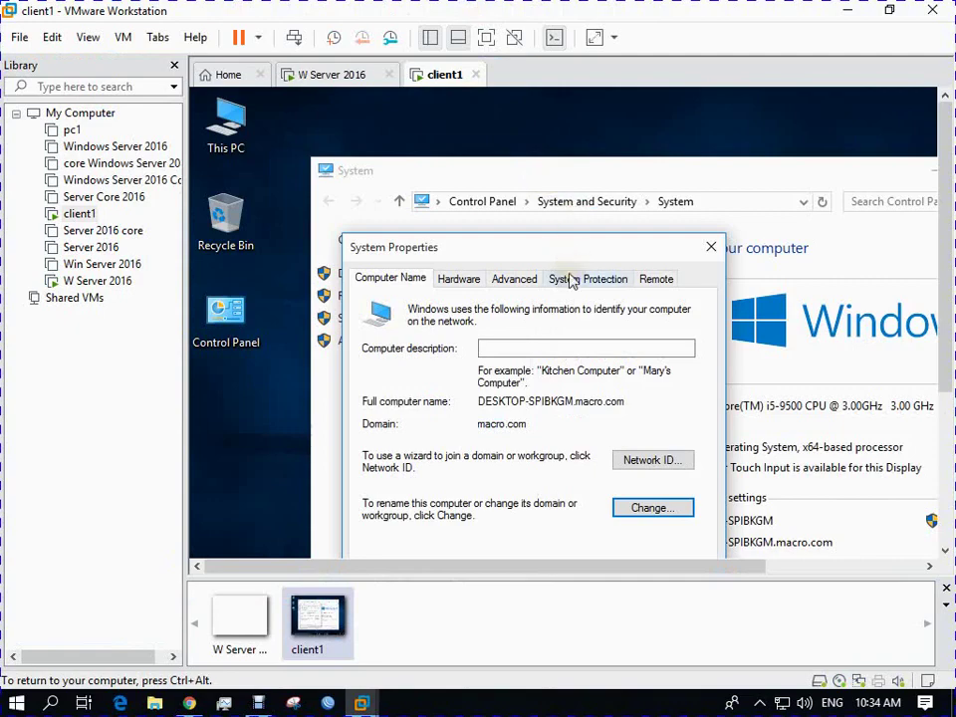
scroll(940, 207, down, 3)
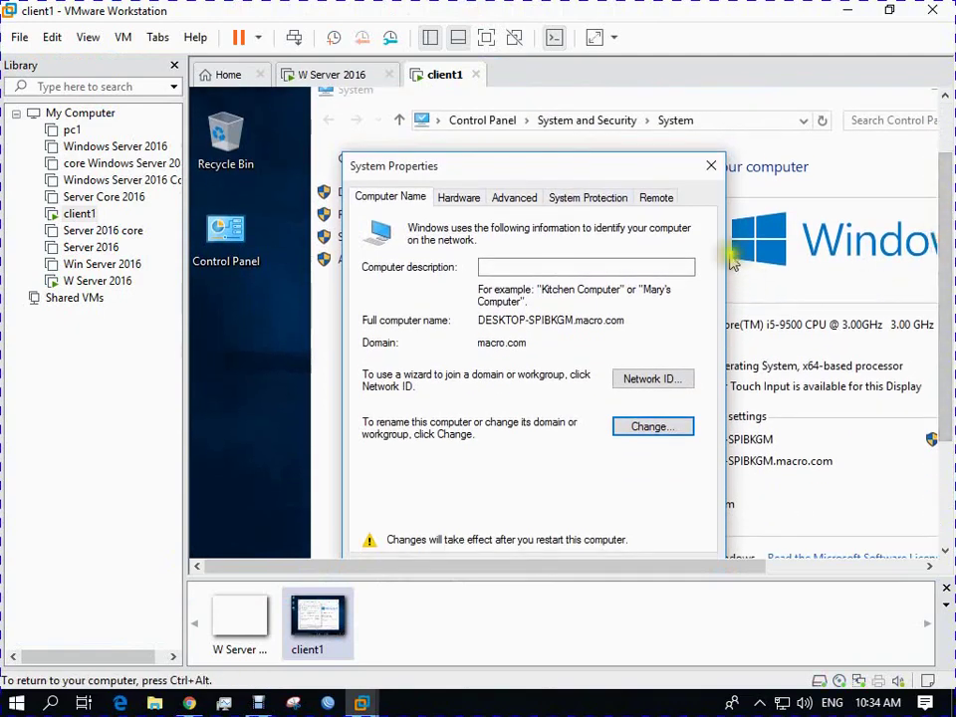
scroll(939, 299, down, 3)
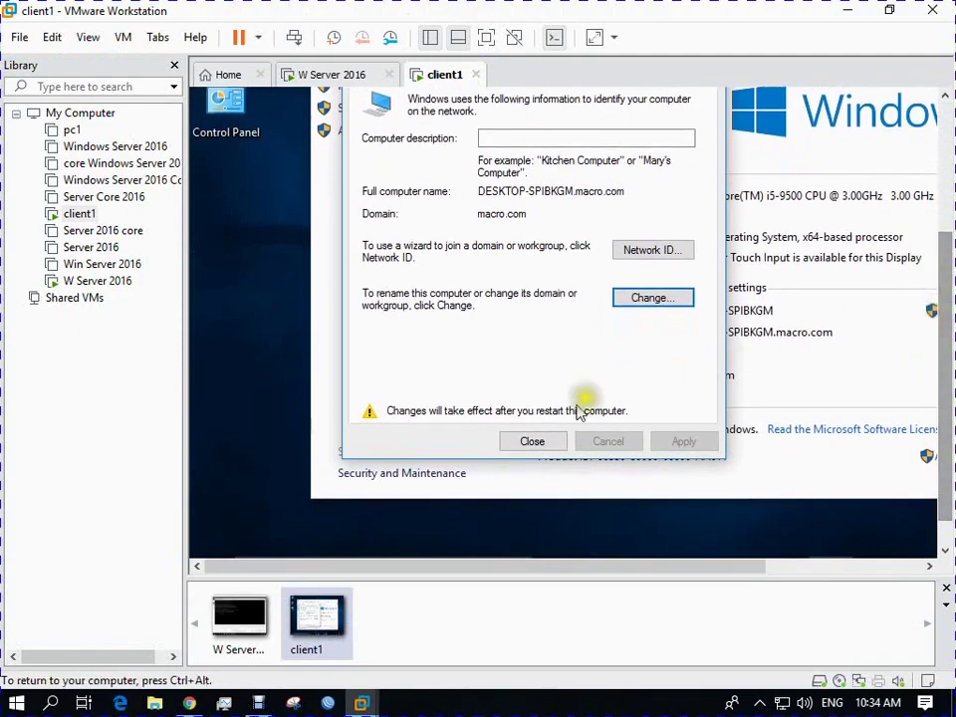
click(538, 443)
click(671, 243)
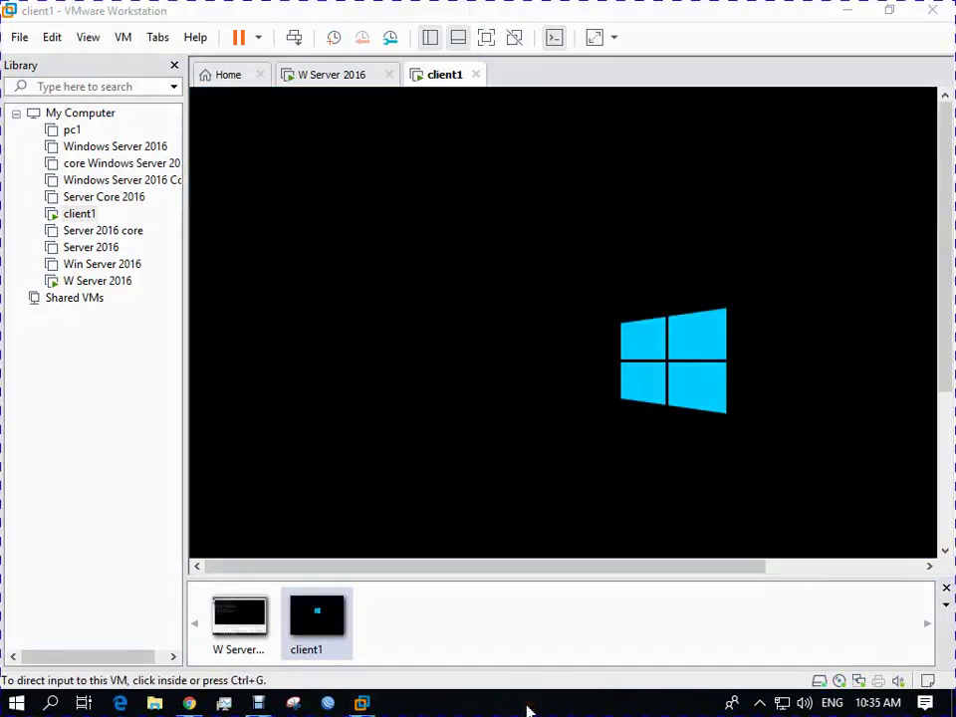
- Show the restarted client1 virtual machine in full screen, and toggle back to the windowed view
mouse_move(944, 194)
mouse_down()
mouse_move(946, 185)
mouse_move(939, 344)
mouse_move(954, 176)
mouse_up()
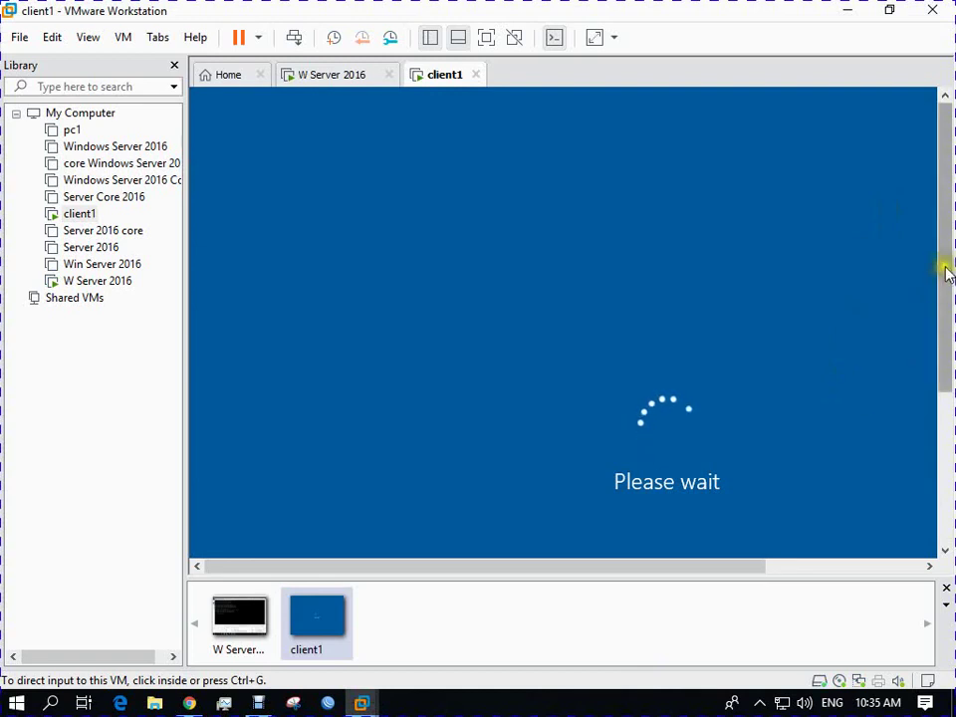
drag(943, 267, 823, 505)
drag(734, 567, 848, 568)
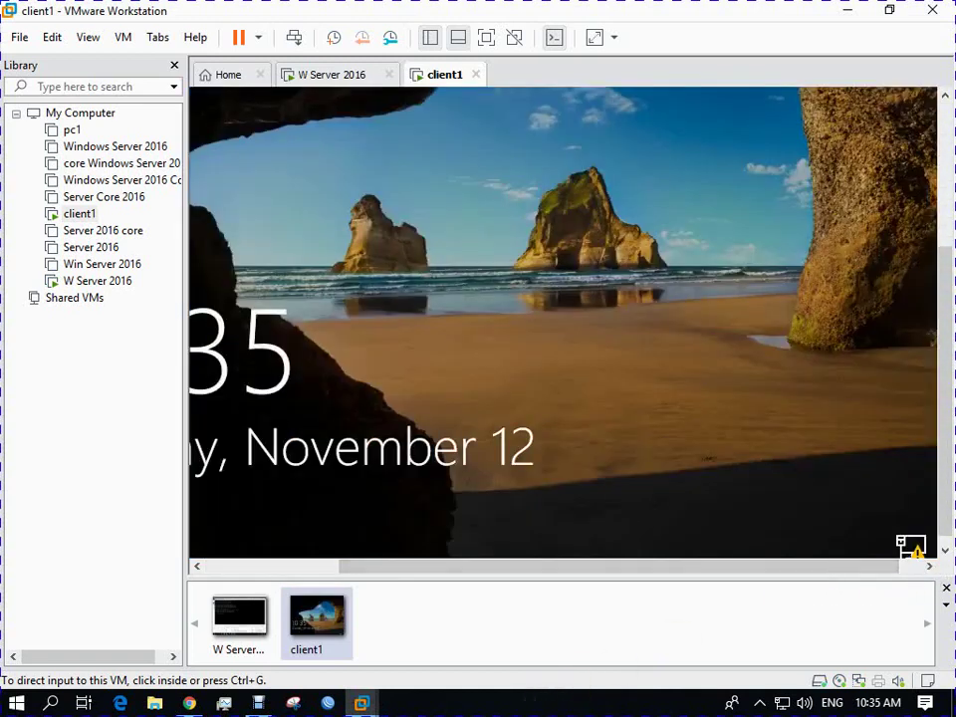
click(949, 281)
click(486, 37)
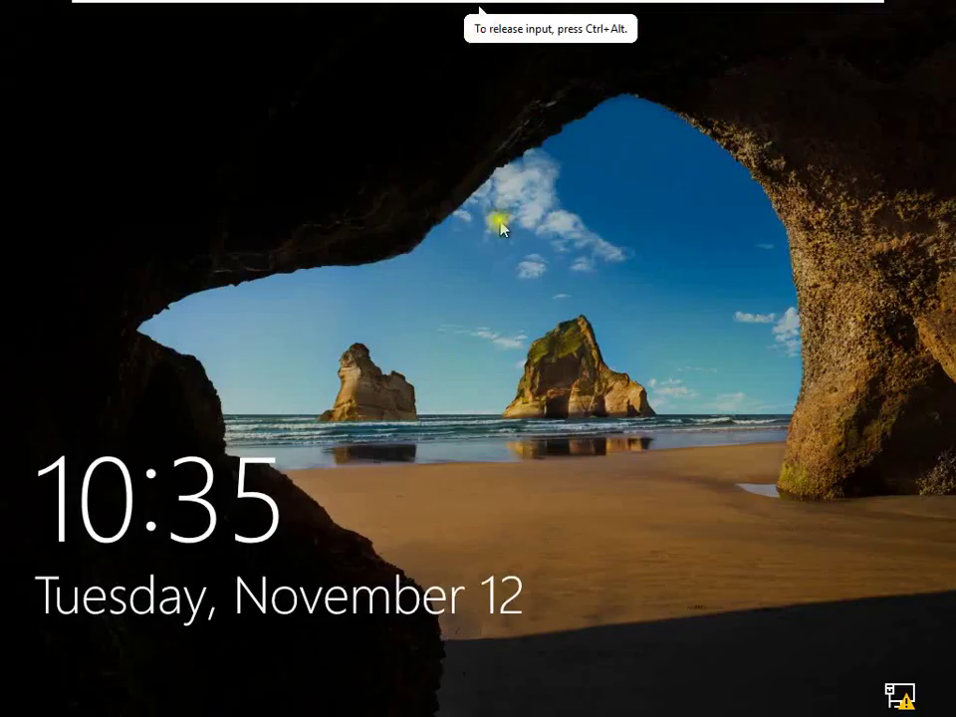
click(476, 11)
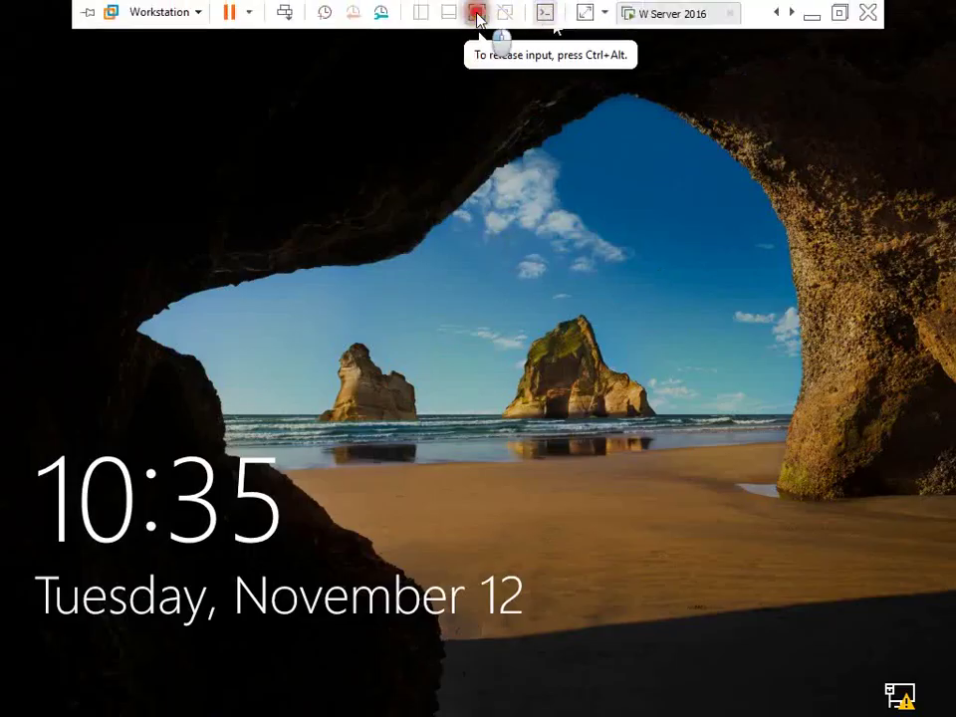
- Bring the client1 virtual machine back to full screen and dismiss its lock screen to reach the sign-in screen
click(446, 707)
click(271, 528)
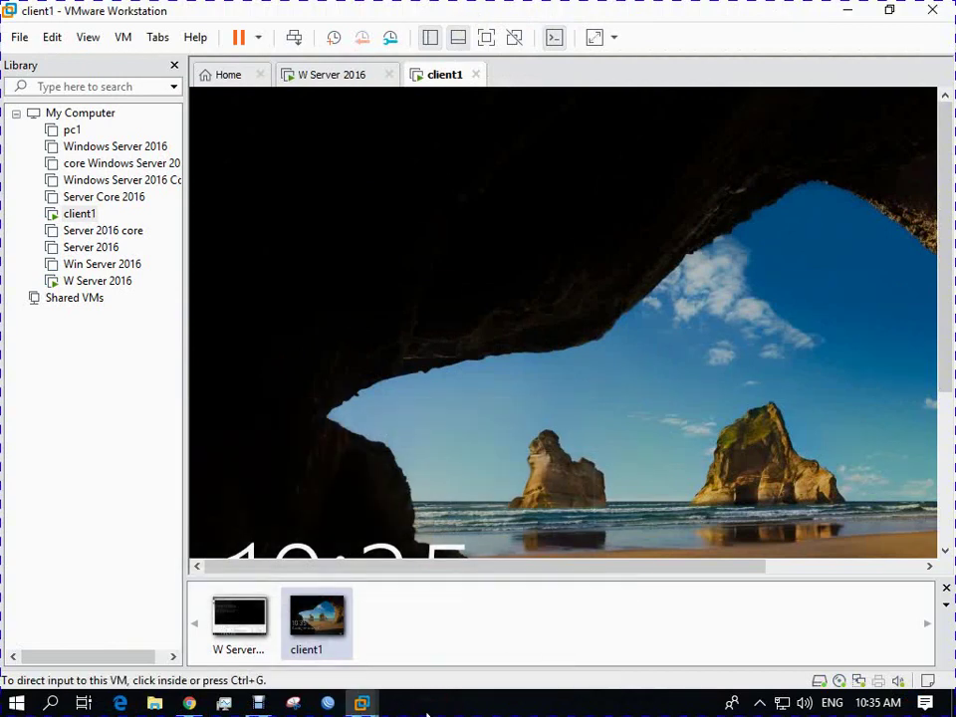
key(ctrl+alt)
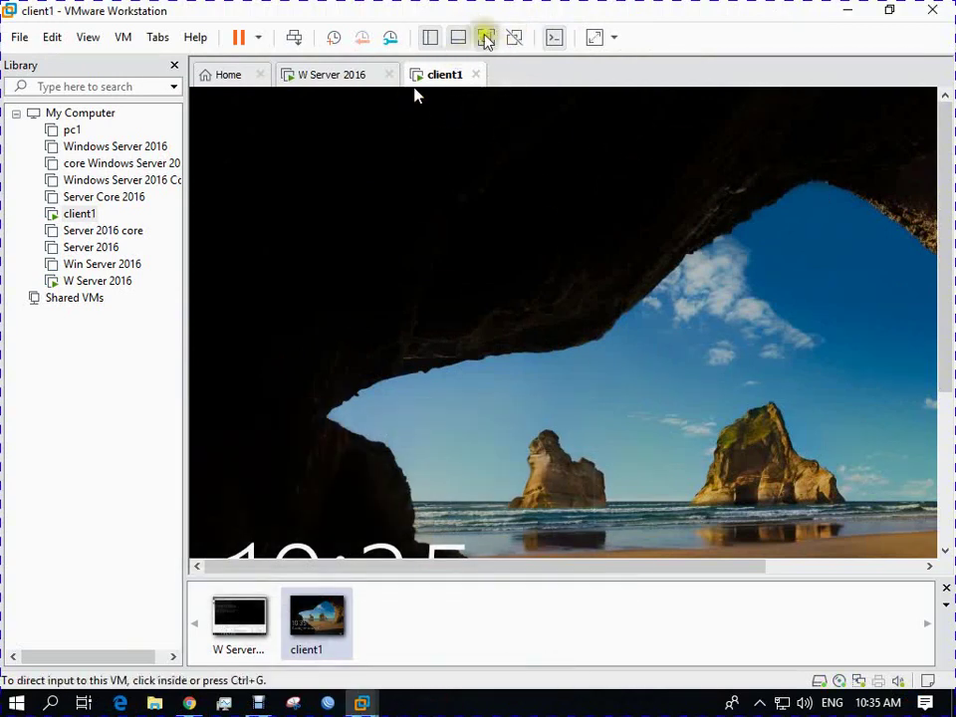
click(486, 37)
click(669, 543)
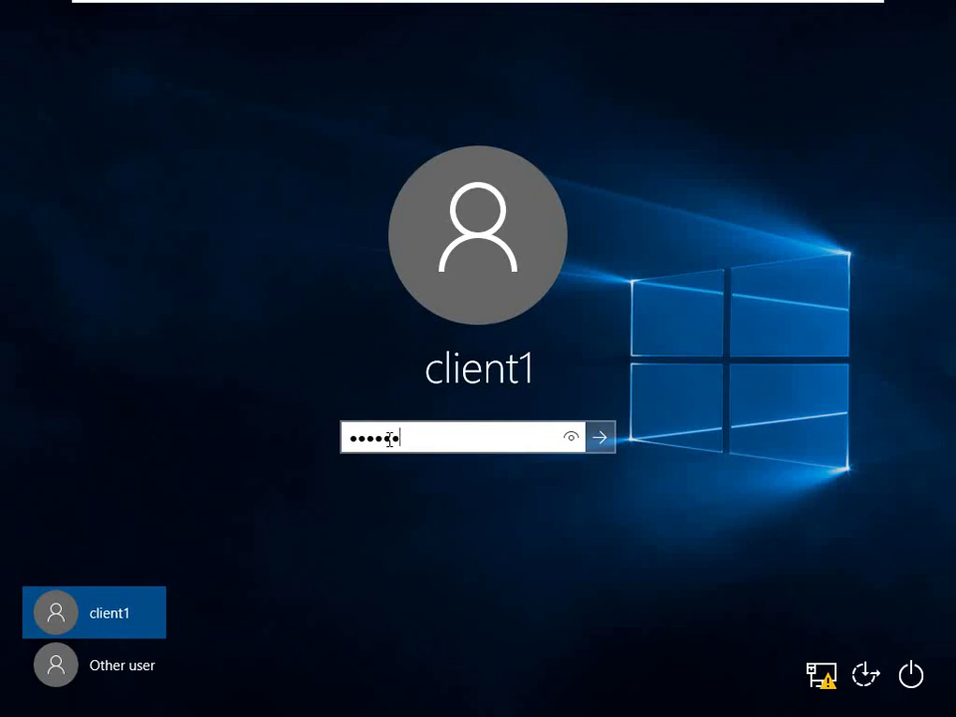
- Clear the password field, select the local client1 account and sign in with its account password
key(BackSpace)
key(BackSpace)
key(BackSpace)
key(BackSpace)
key(BackSpace)
key(BackSpace)
click(149, 634)
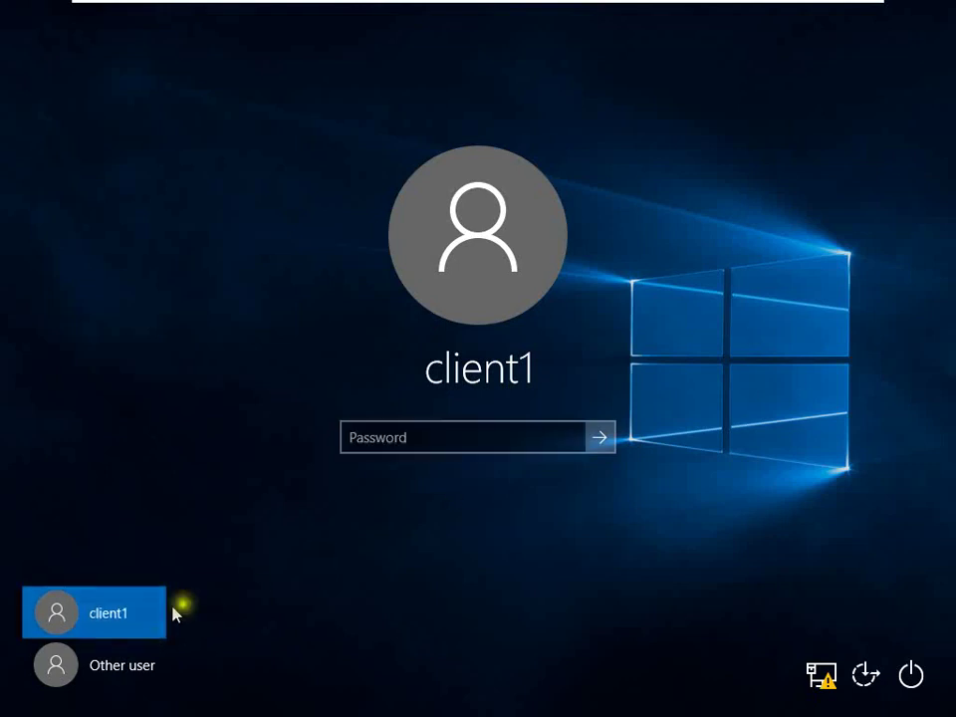
click(598, 439)
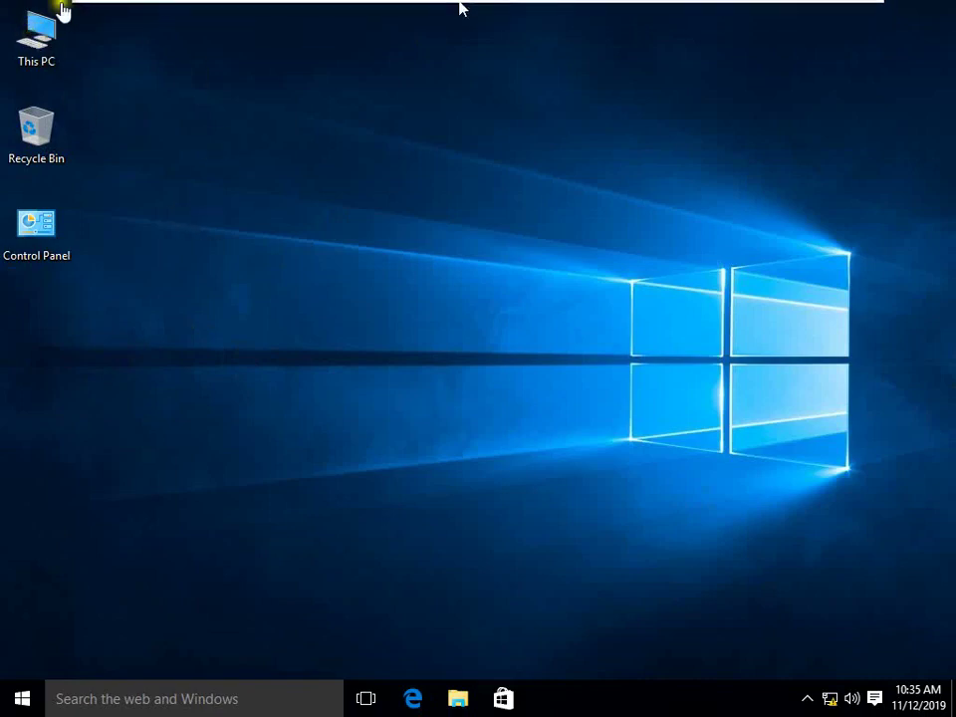
- Open the properties of This PC to check the client's computer name and domain, and minimize the System window
click(35, 46)
right_click(35, 48)
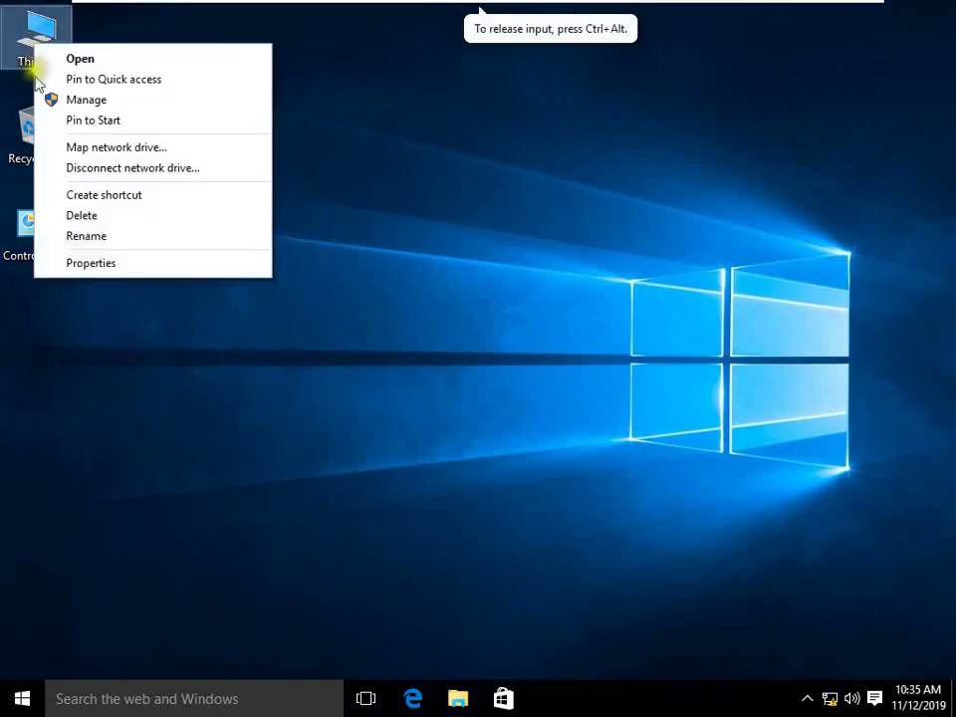
click(88, 266)
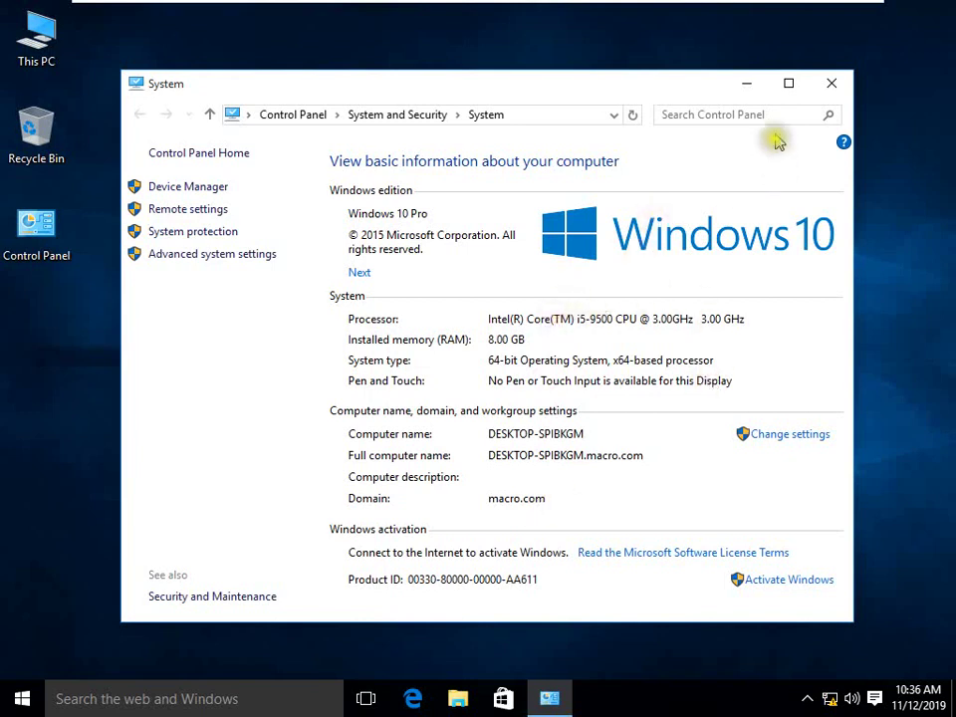
click(180, 702)
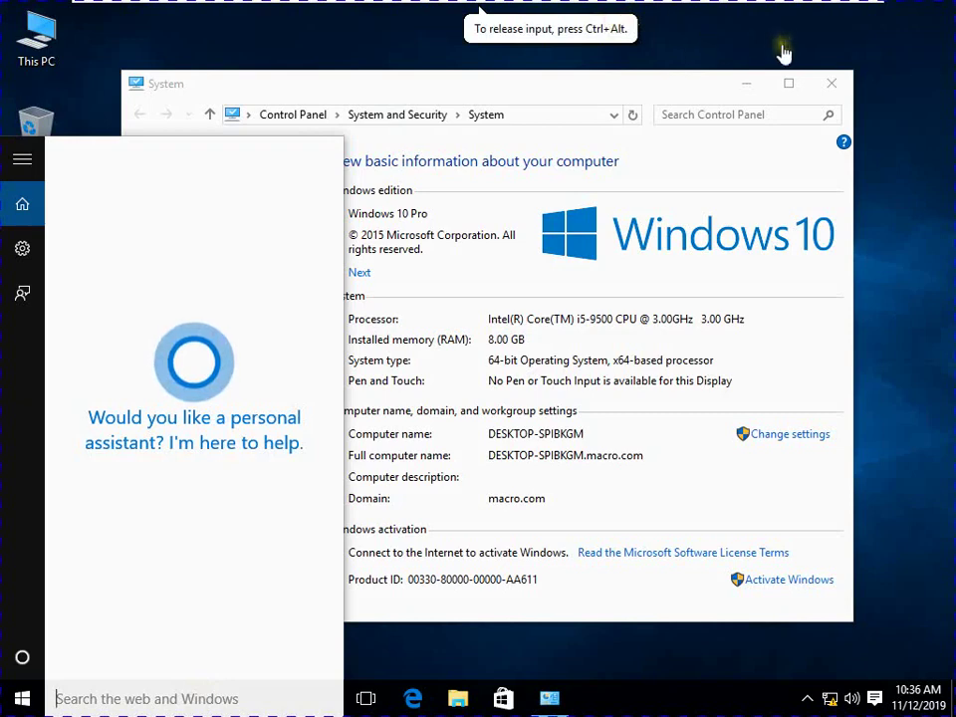
click(745, 85)
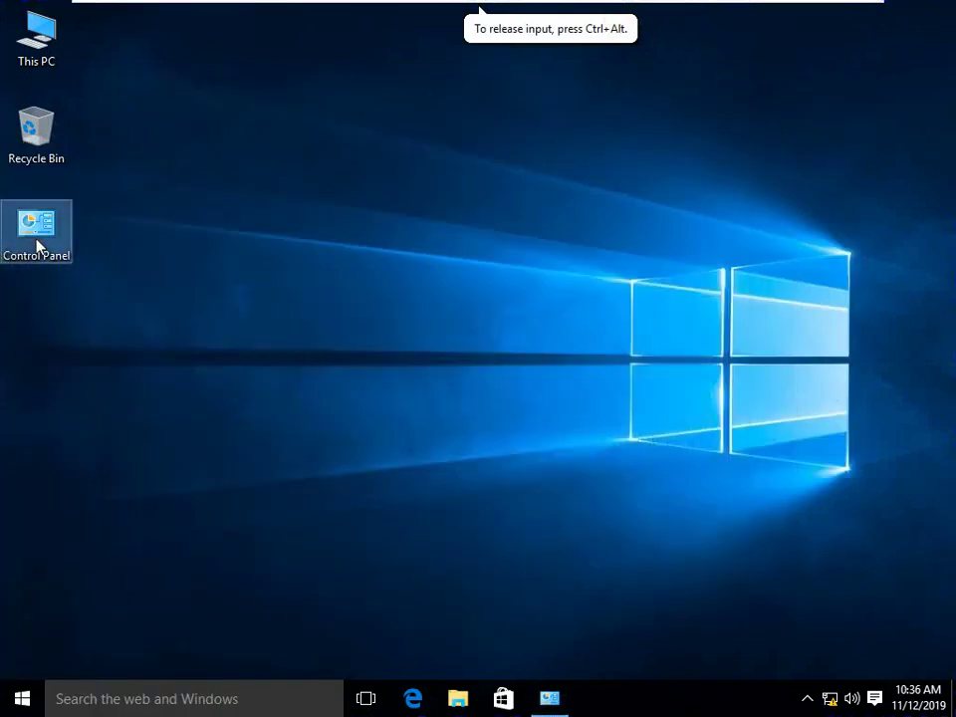
- Leave full screen and open the Control Panel setting that gives other users access to the computer
double_click(37, 246)
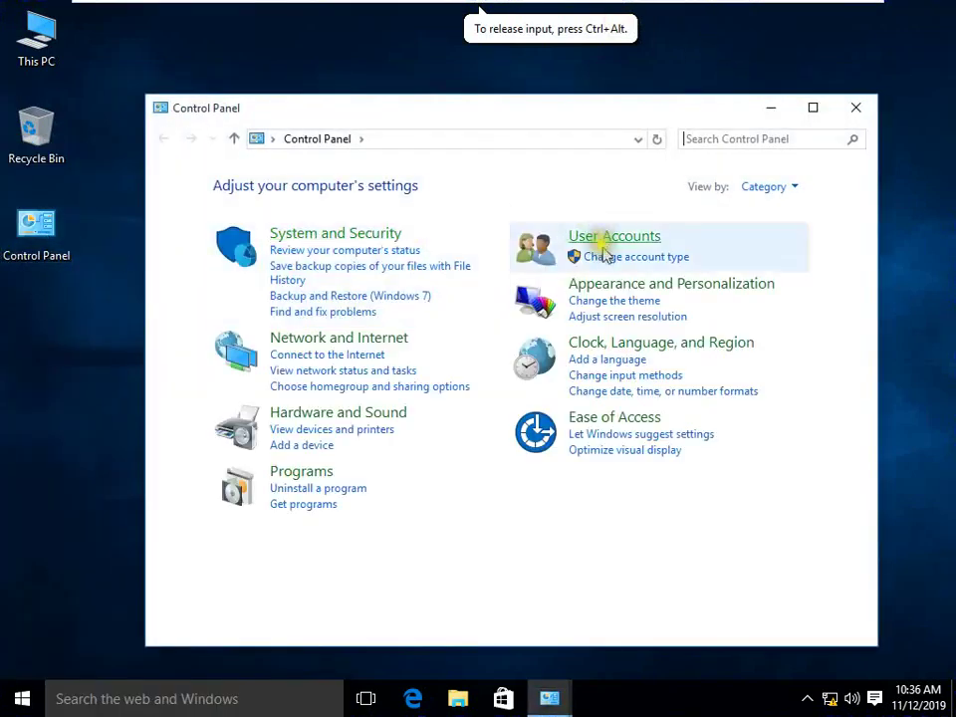
click(611, 243)
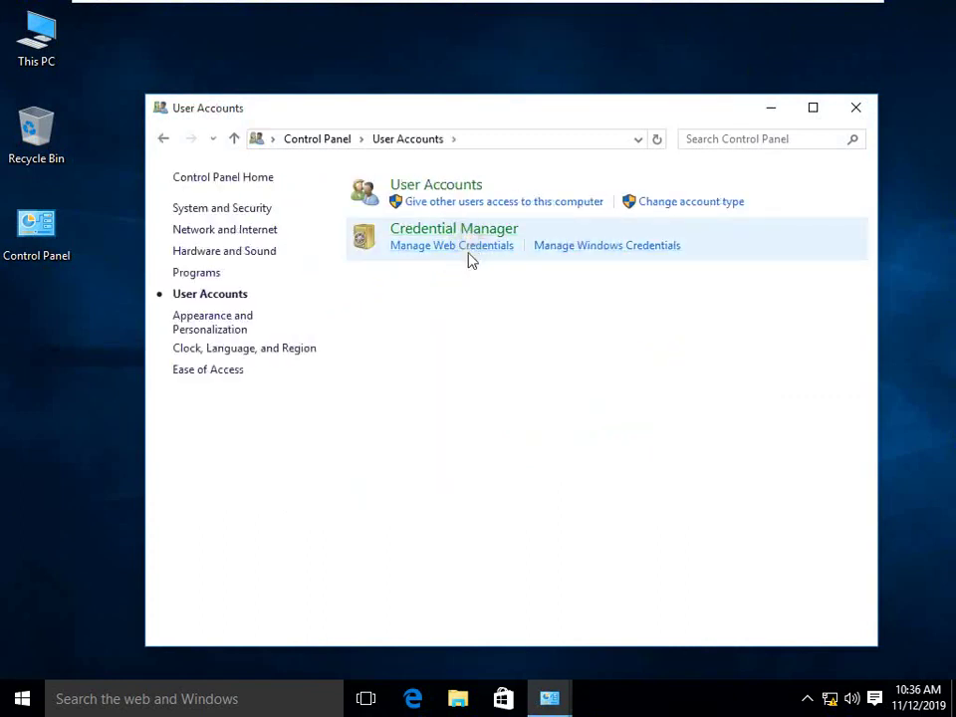
click(484, 249)
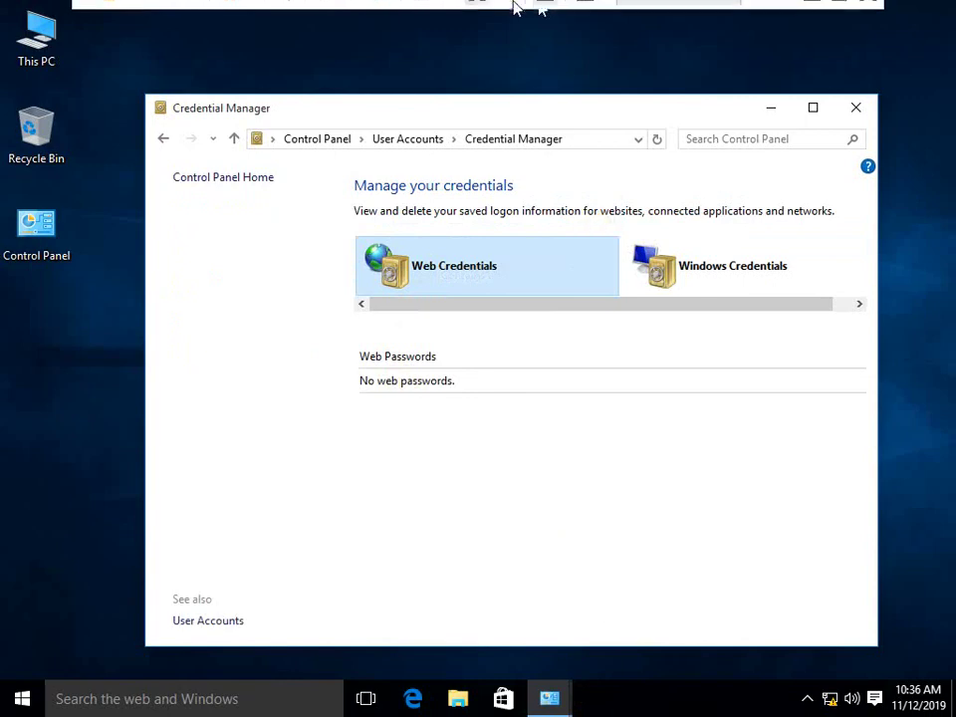
click(480, 11)
click(588, 713)
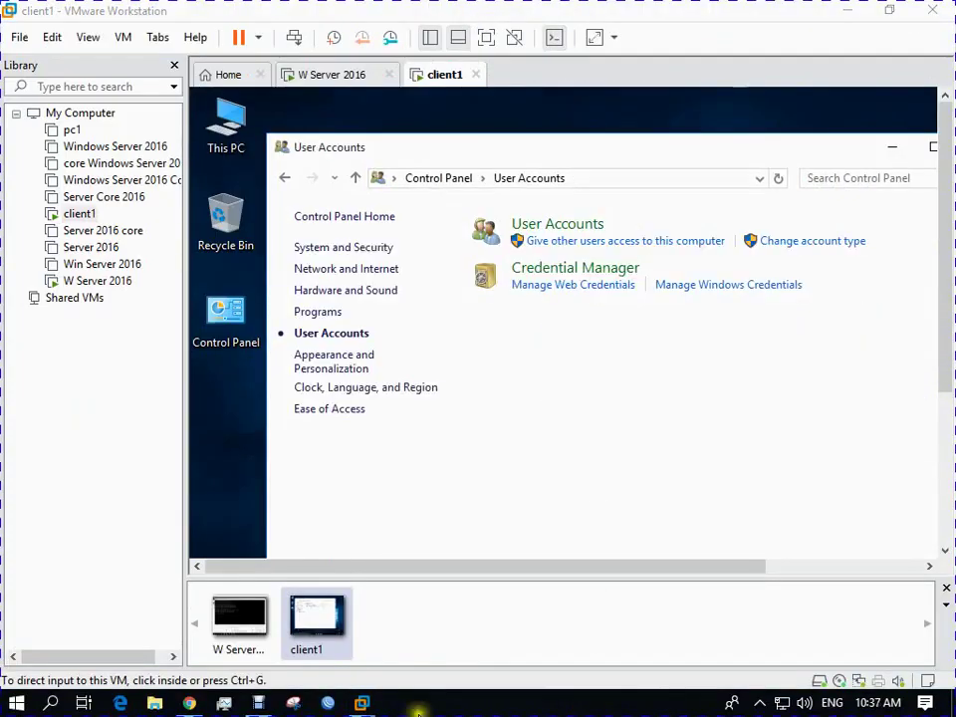
click(700, 188)
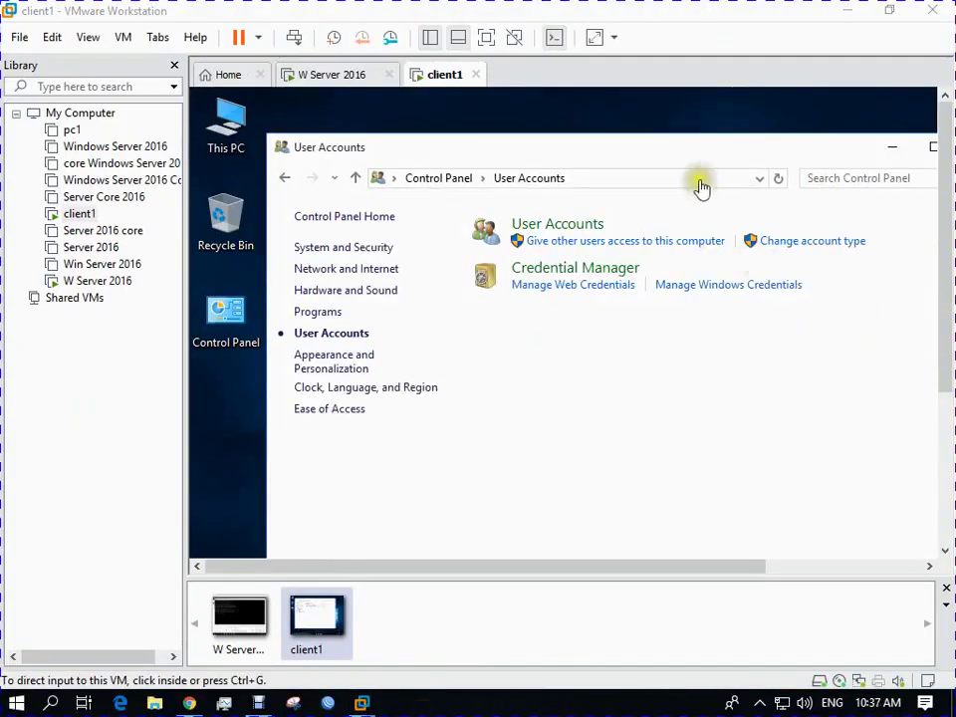
drag(618, 149, 585, 115)
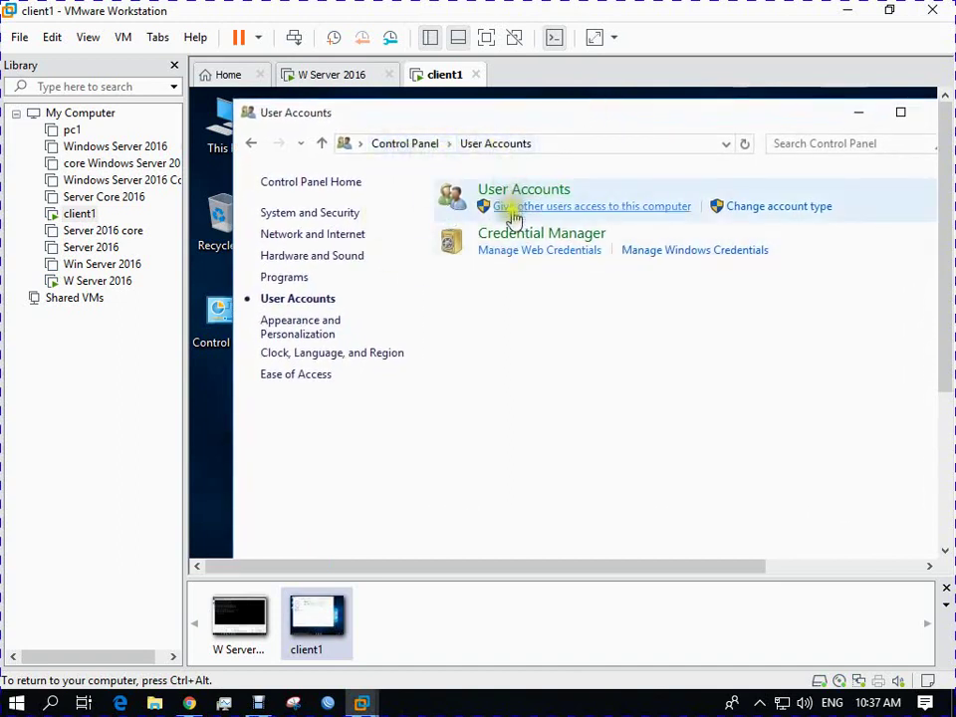
click(572, 212)
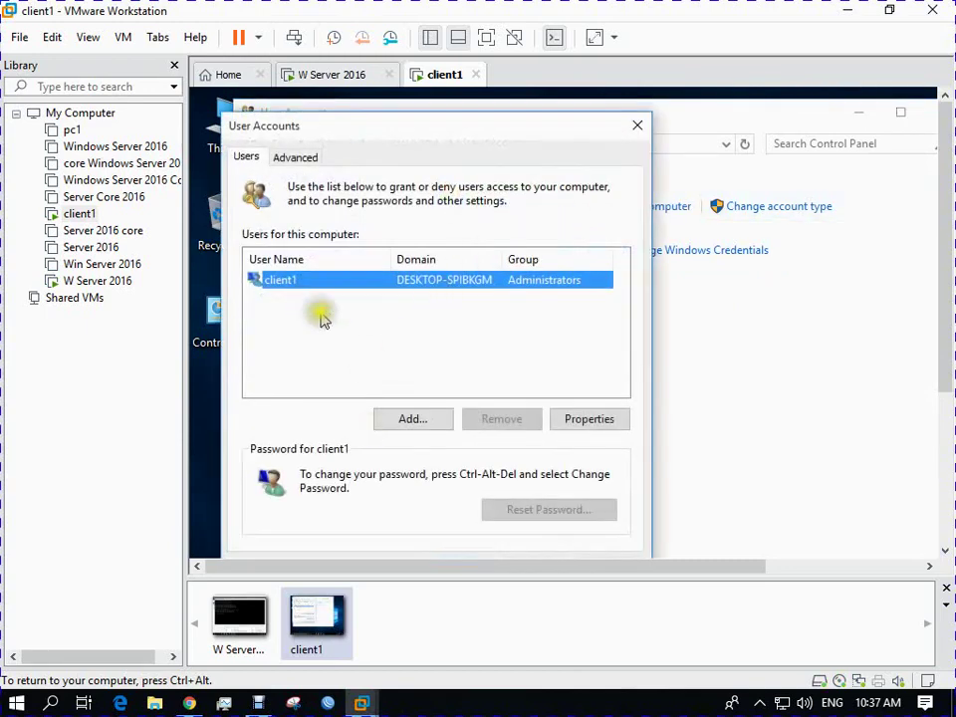
- Add the domain user's account to the client, entering the user name, domain macro.com and Standard access
click(384, 418)
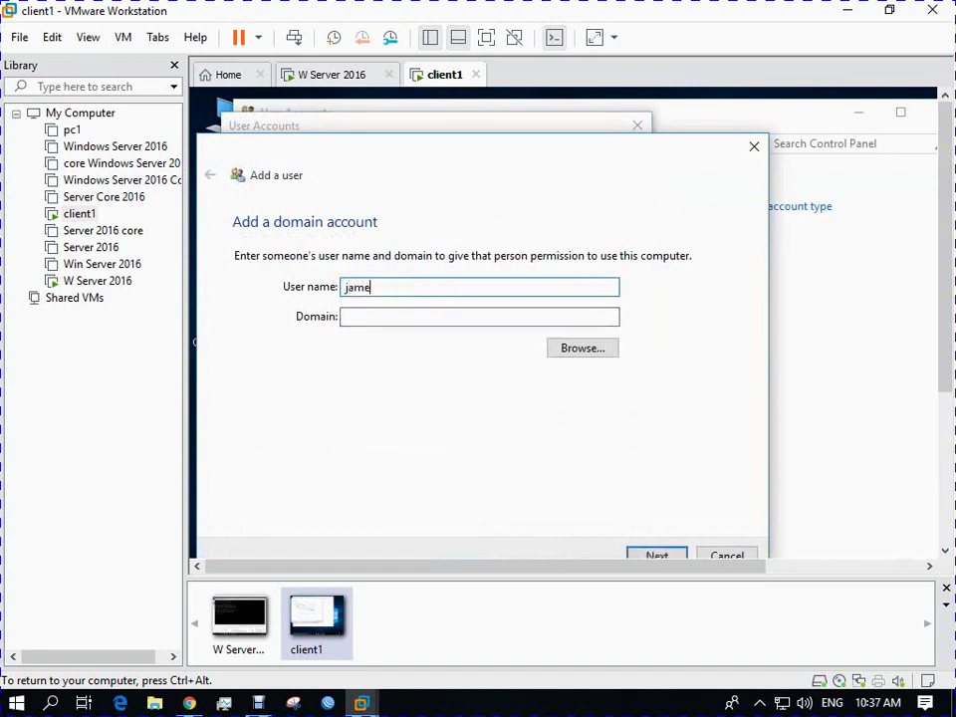
click(363, 318)
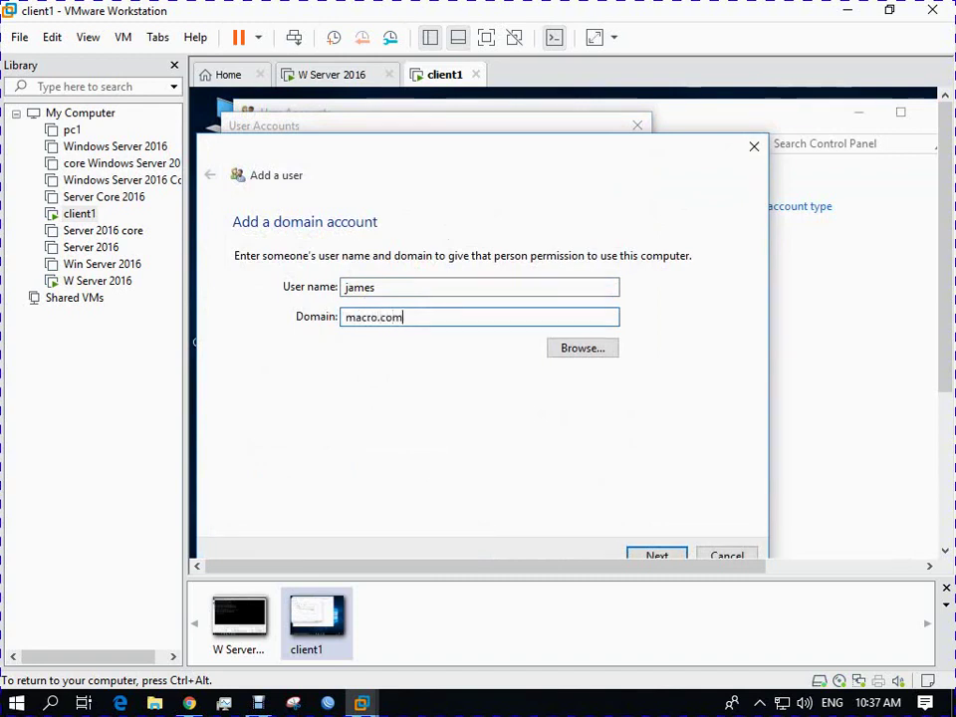
drag(575, 153, 568, 118)
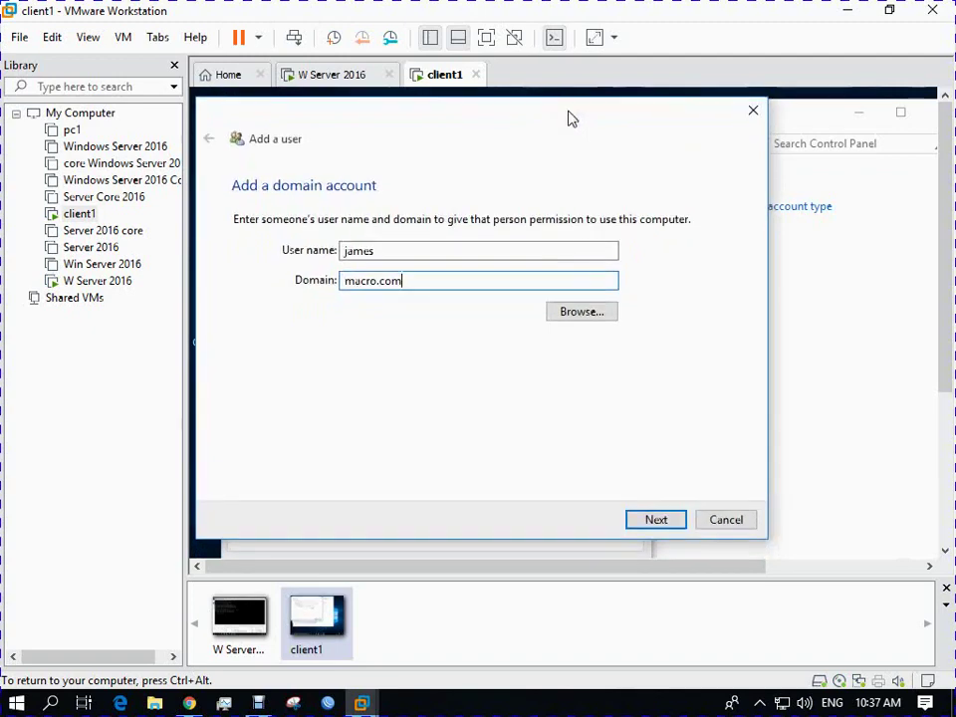
click(655, 520)
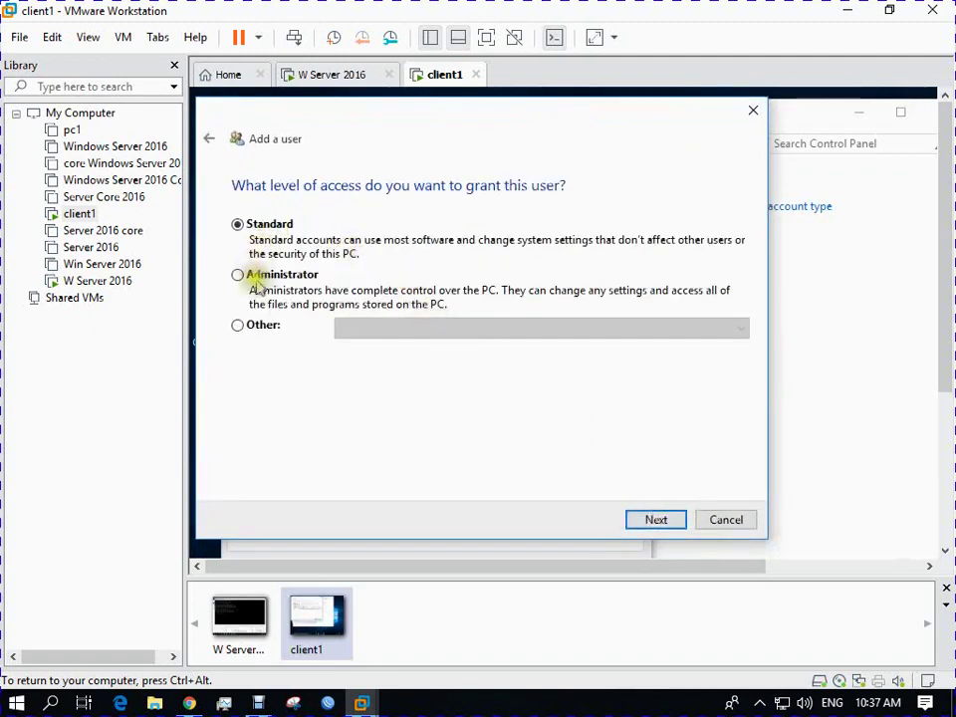
click(282, 236)
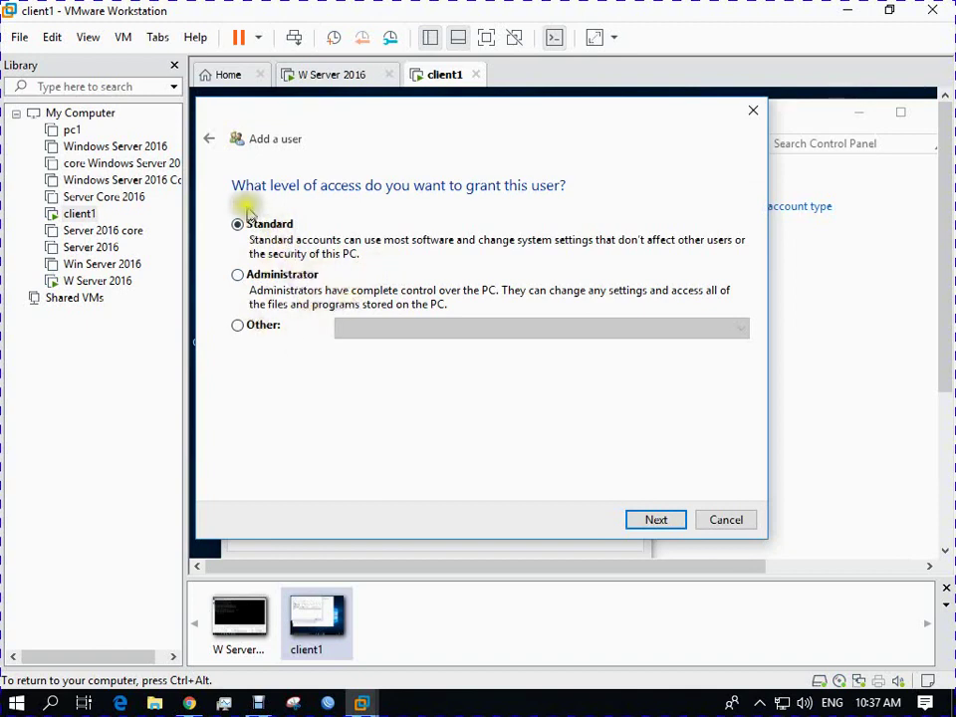
click(637, 521)
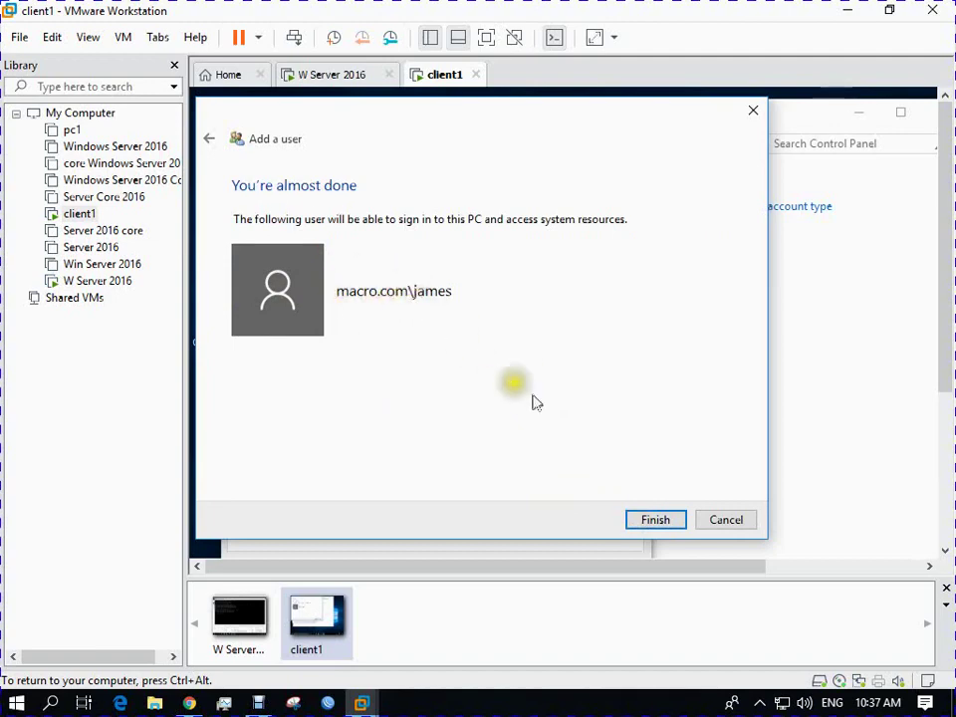
click(642, 521)
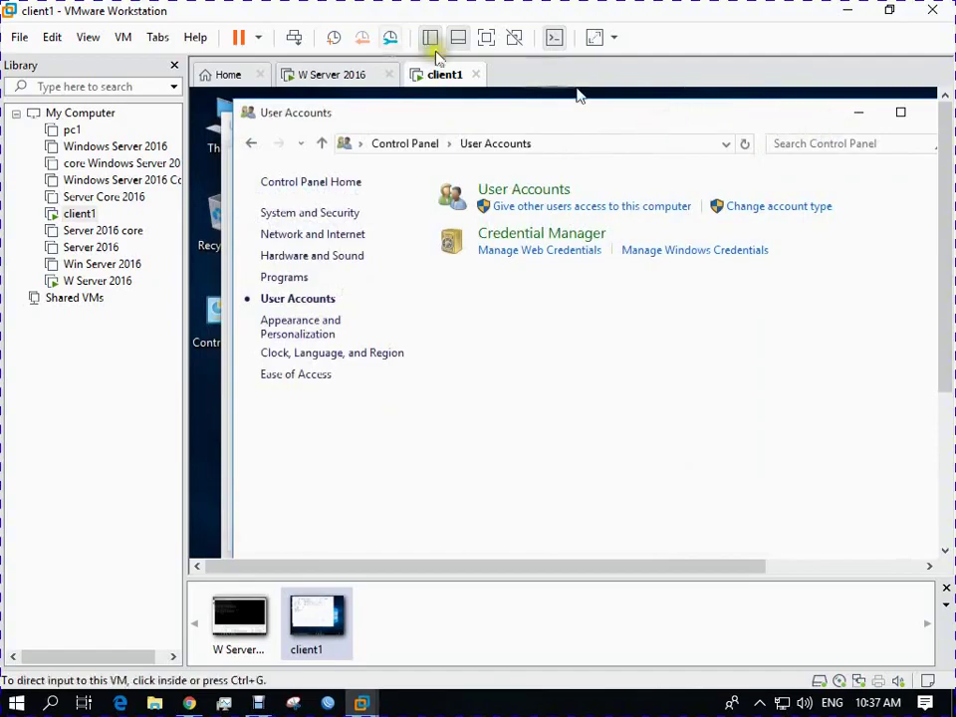
- Show client1 in full screen, close the Control Panel window and confirm the User Accounts dialog
click(486, 37)
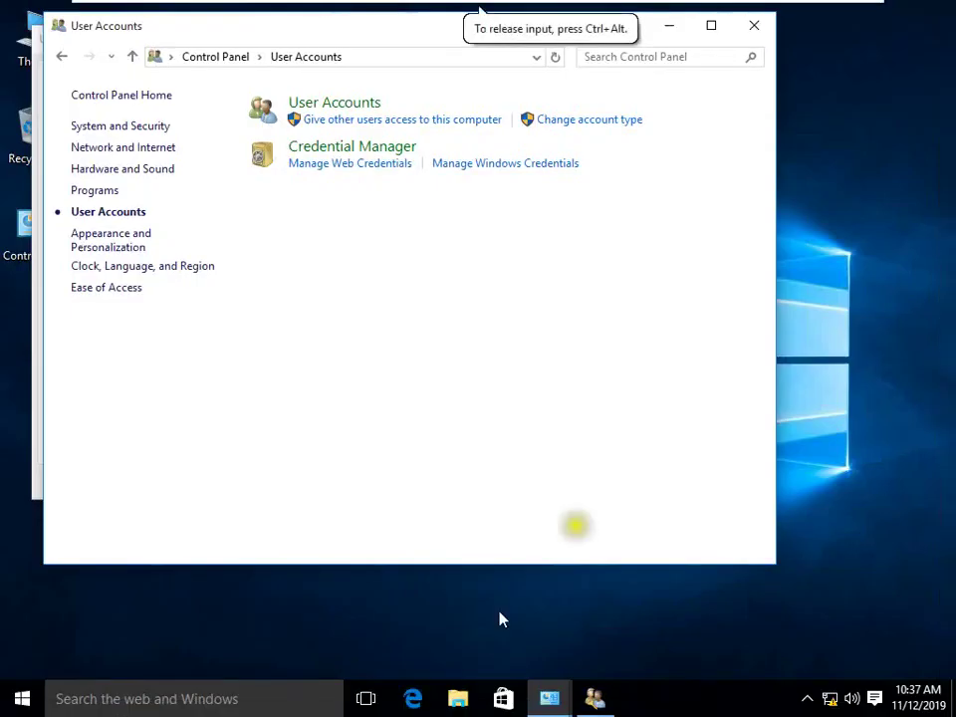
click(754, 27)
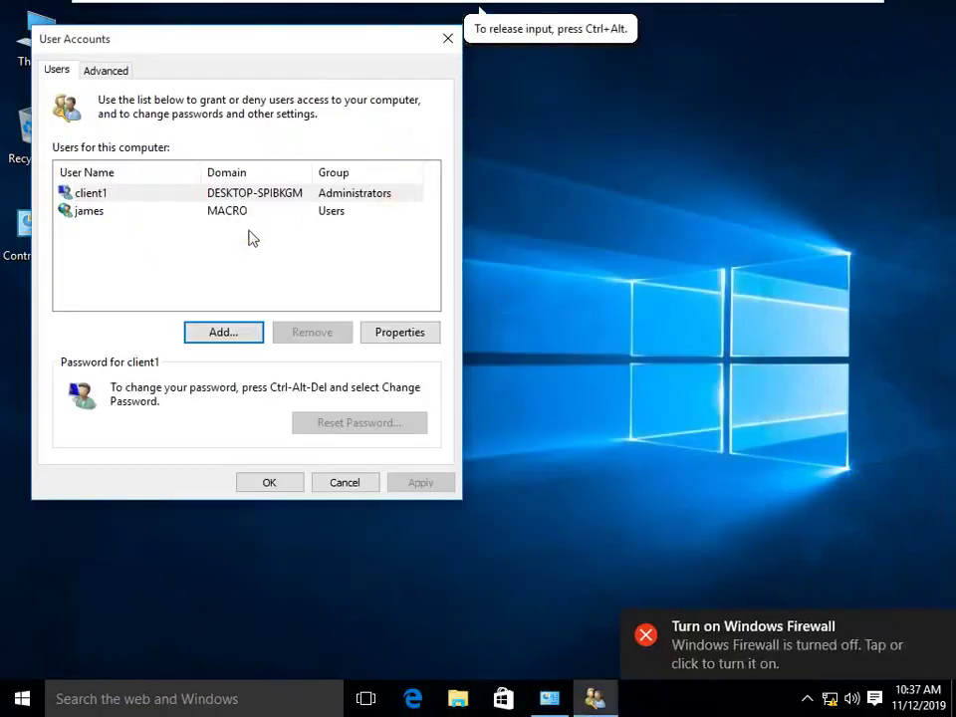
click(283, 481)
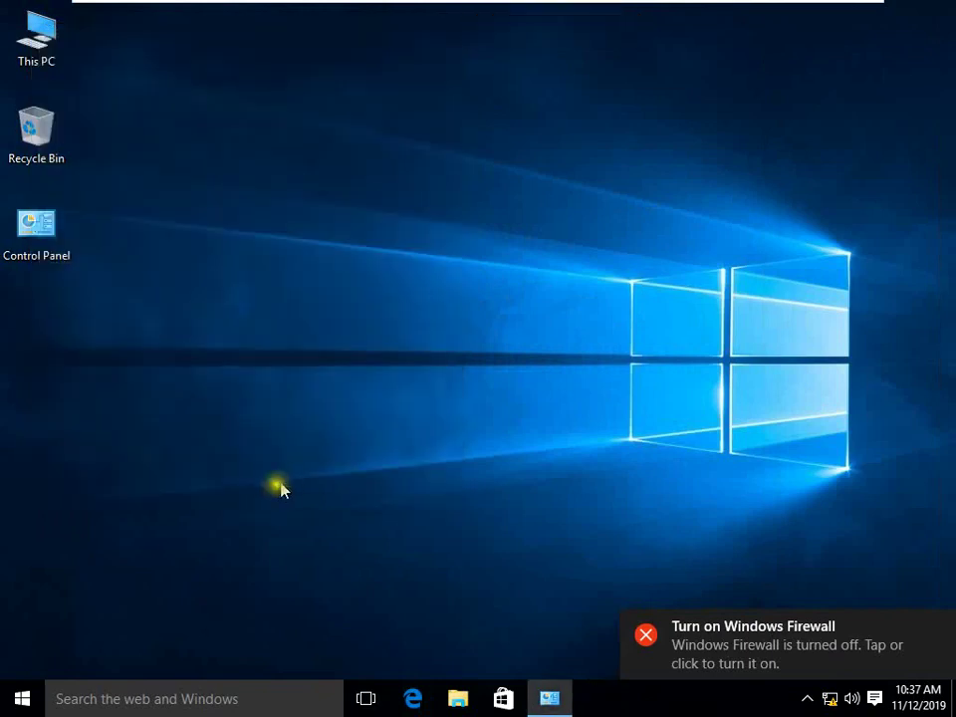
- Restart the client1 virtual machine from within Windows
right_click(22, 698)
mouse_move(117, 680)
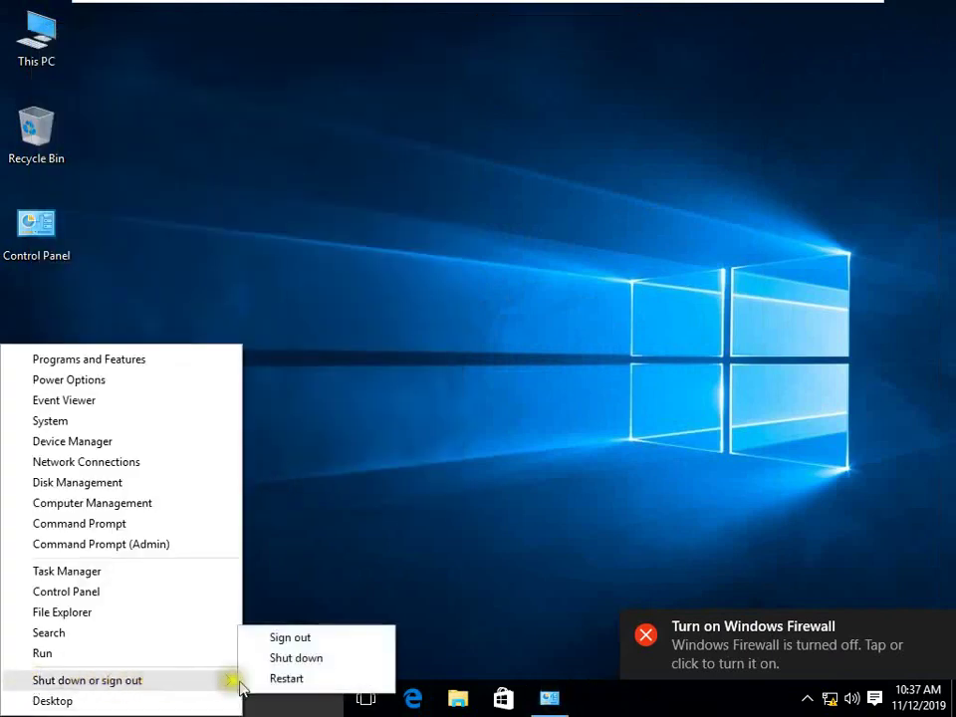
click(279, 681)
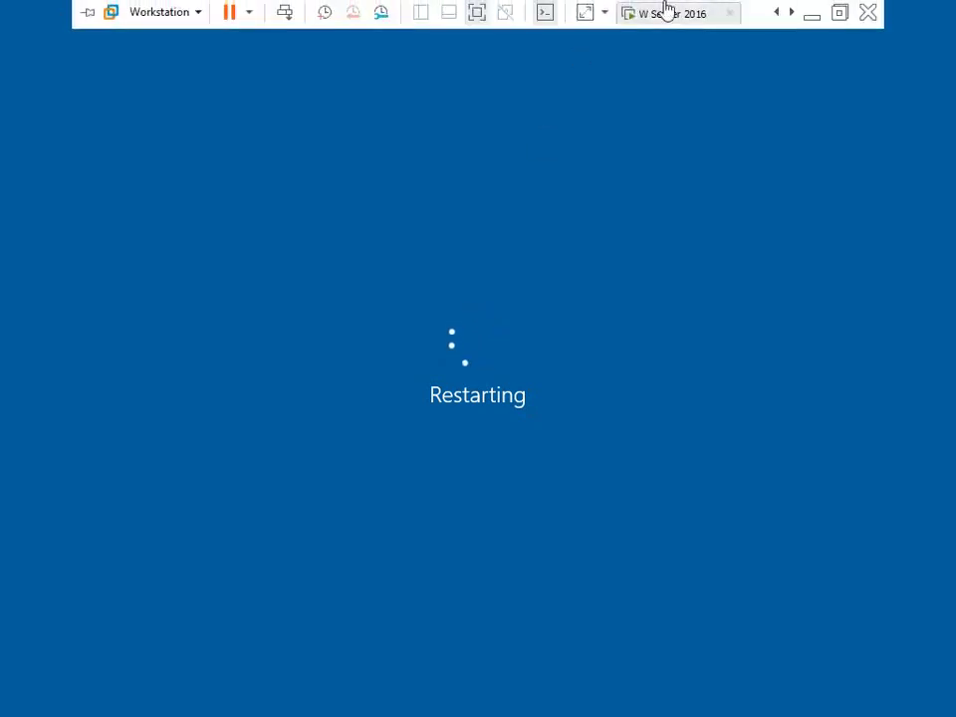
- View the W Server 2016 virtual machine, return to the restarting client1, and toggle between windowed and full-screen view
click(660, 13)
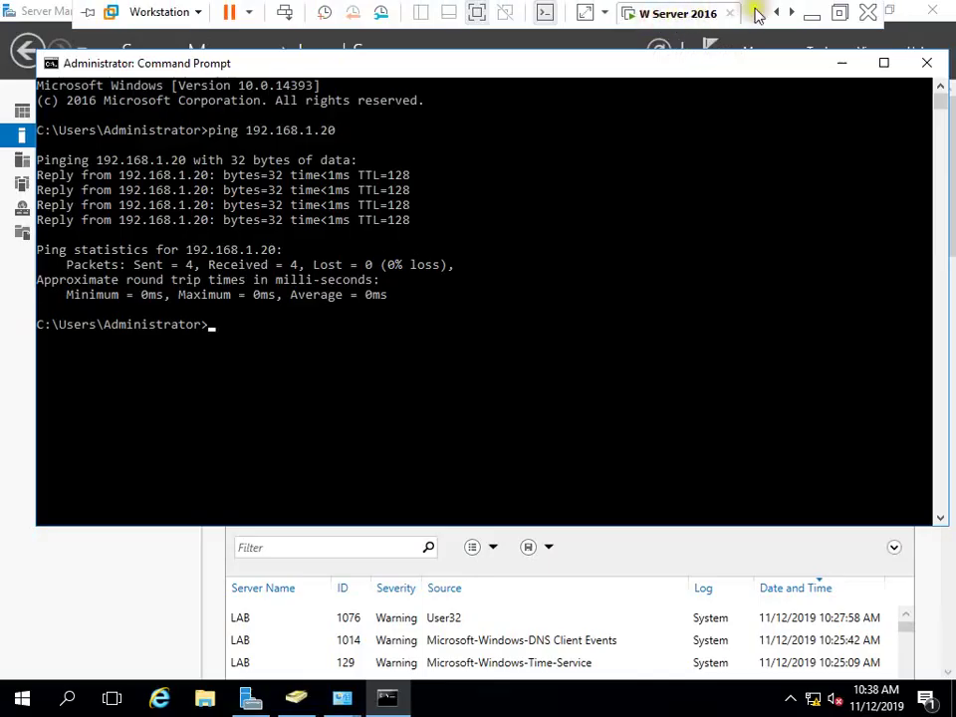
click(791, 12)
click(659, 14)
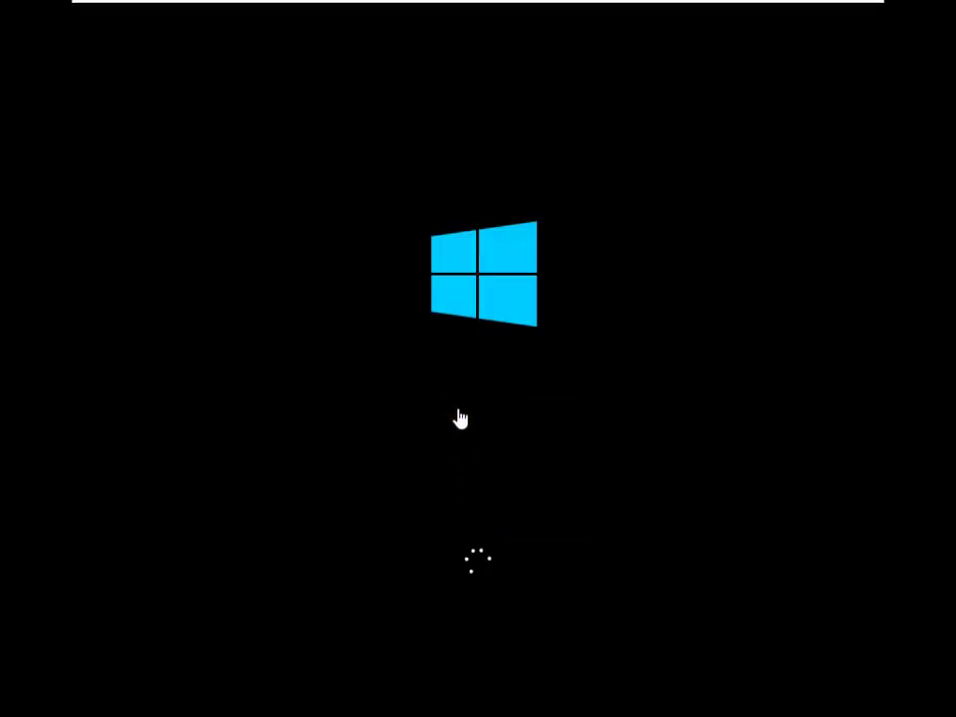
mouse_move(555, 19)
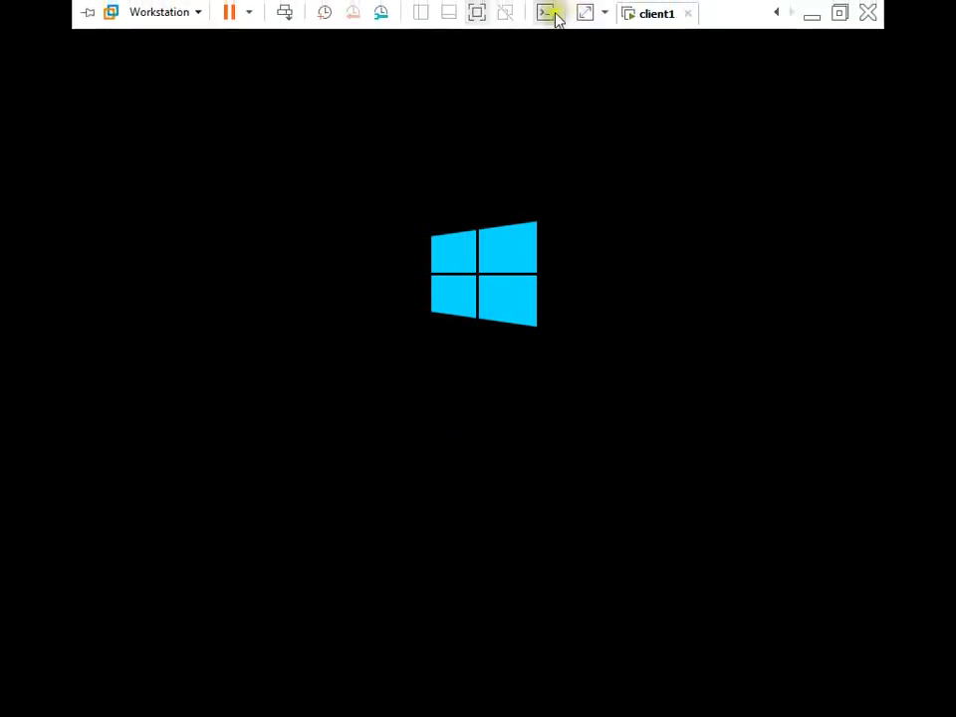
click(478, 13)
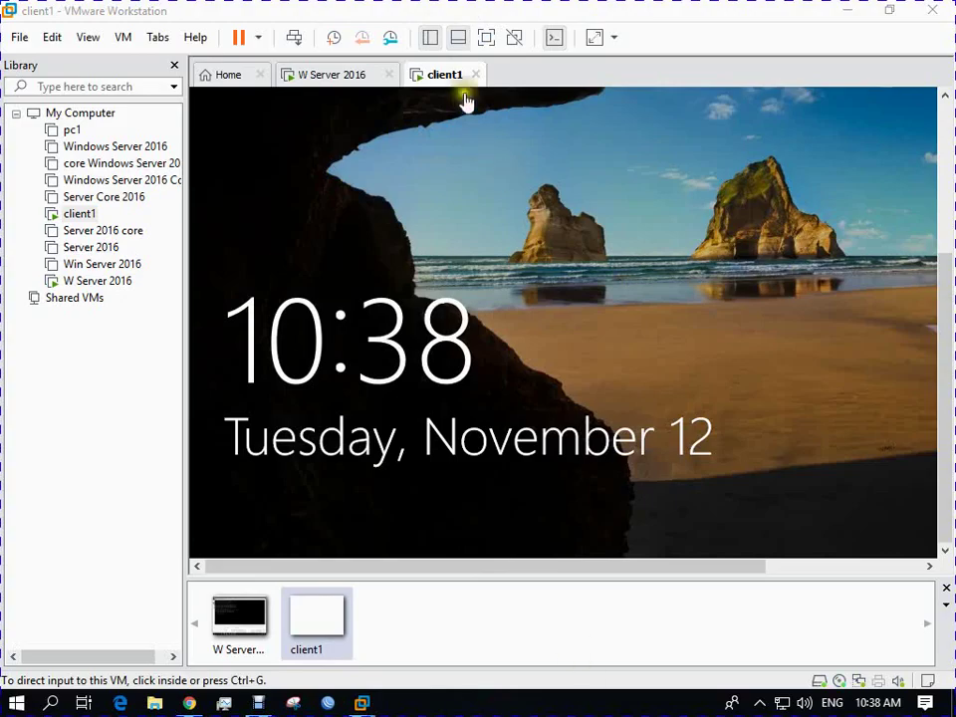
click(486, 37)
- Dismiss the client's lock screen, view the Other user sign-in for the domain, and reselect the local client1 account
click(481, 378)
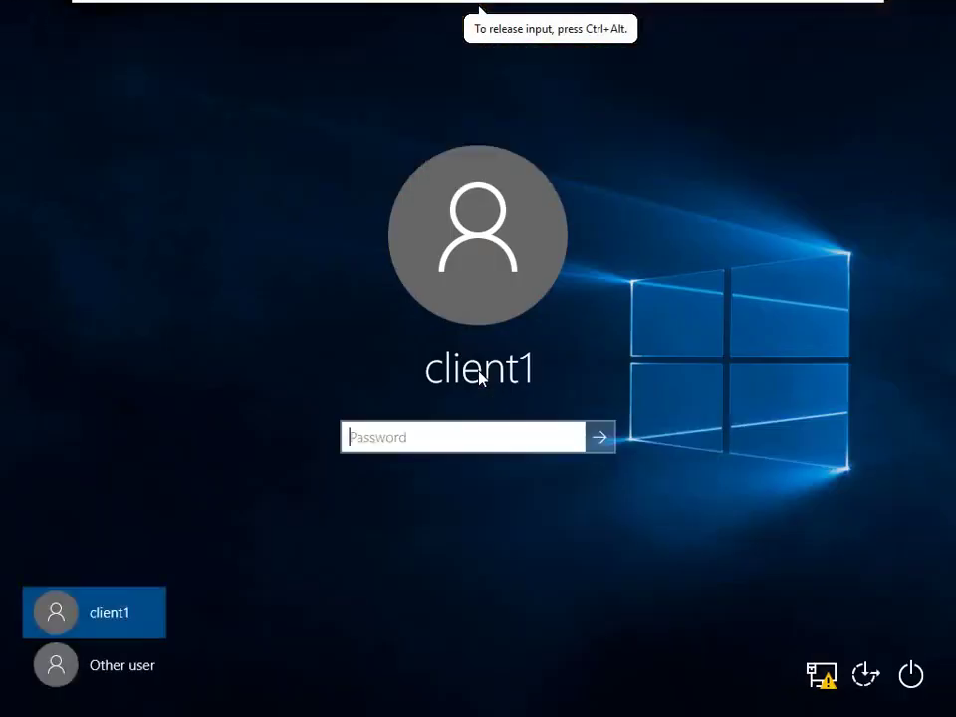
click(132, 667)
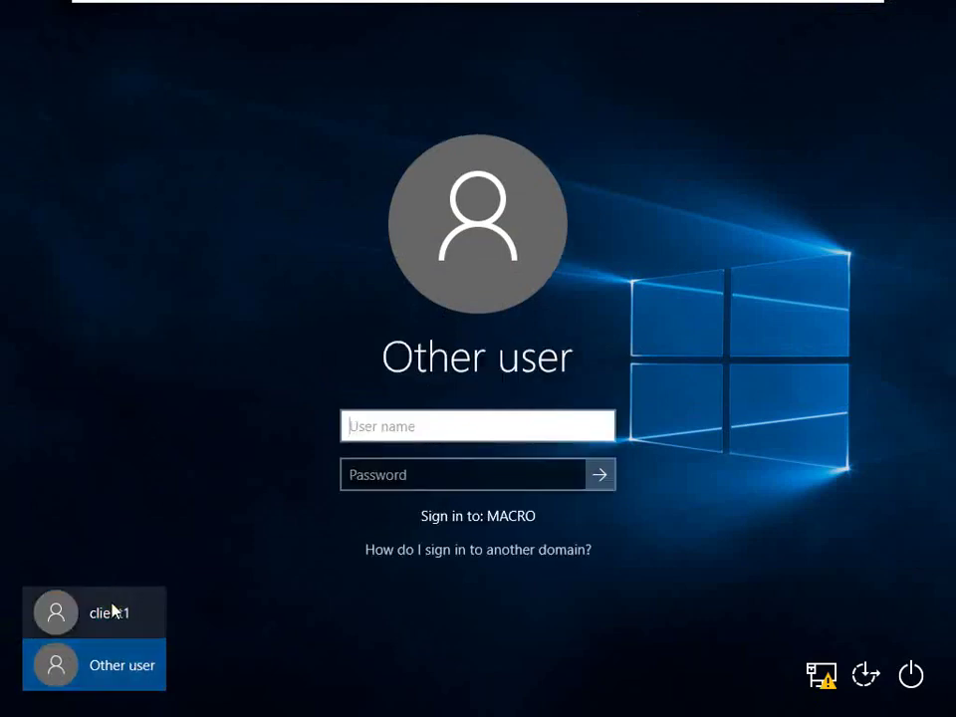
click(115, 609)
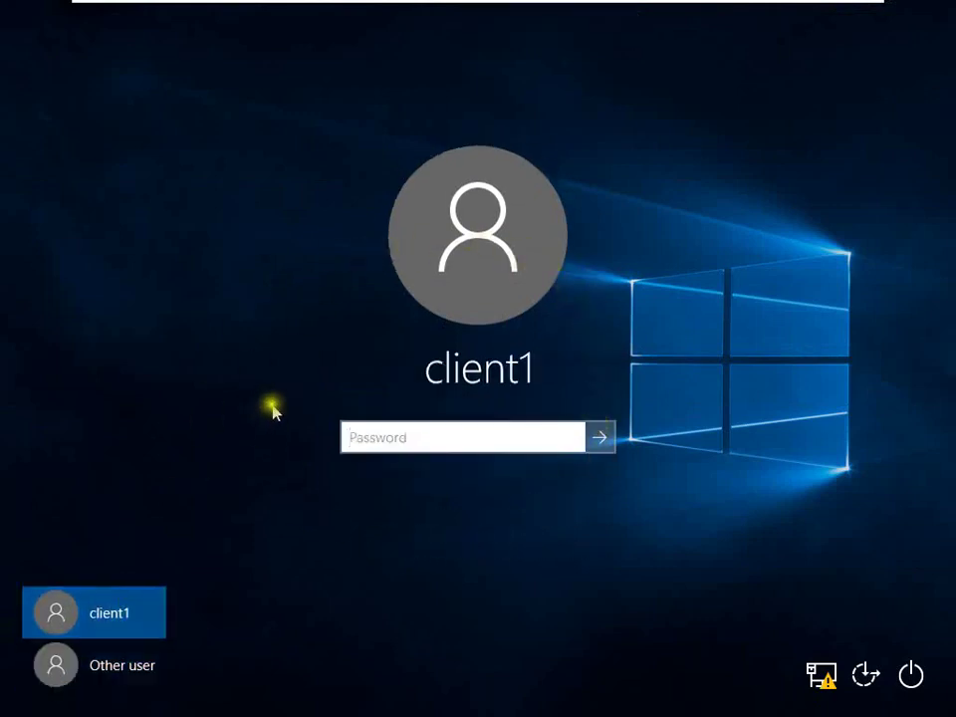
- Sign in to the MACRO domain as another user, entering the domain user's name and account password
click(122, 675)
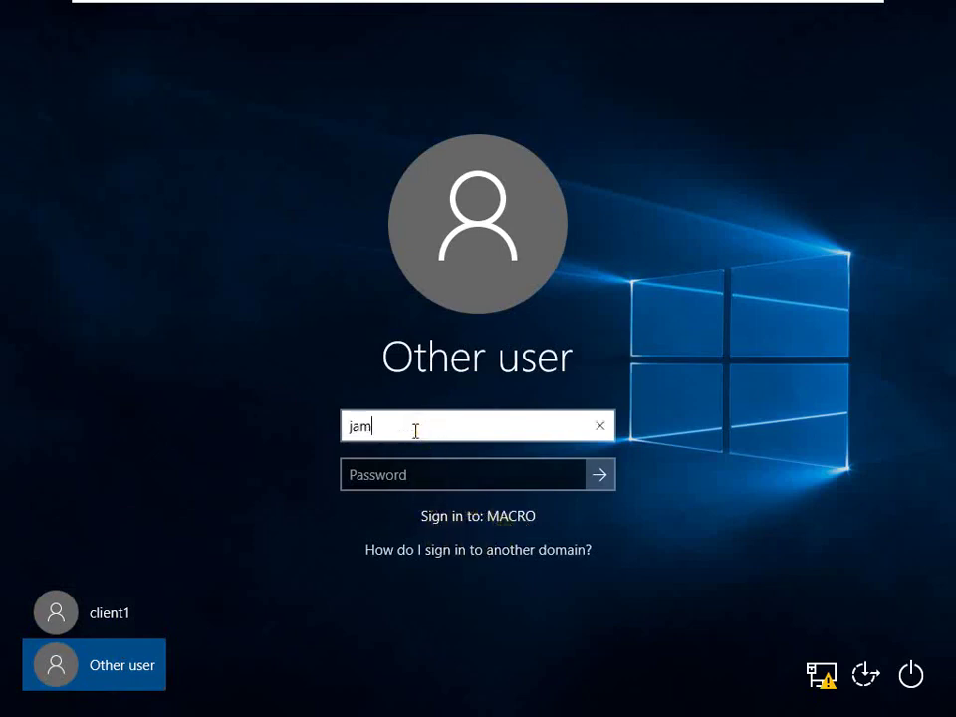
key(Tab)
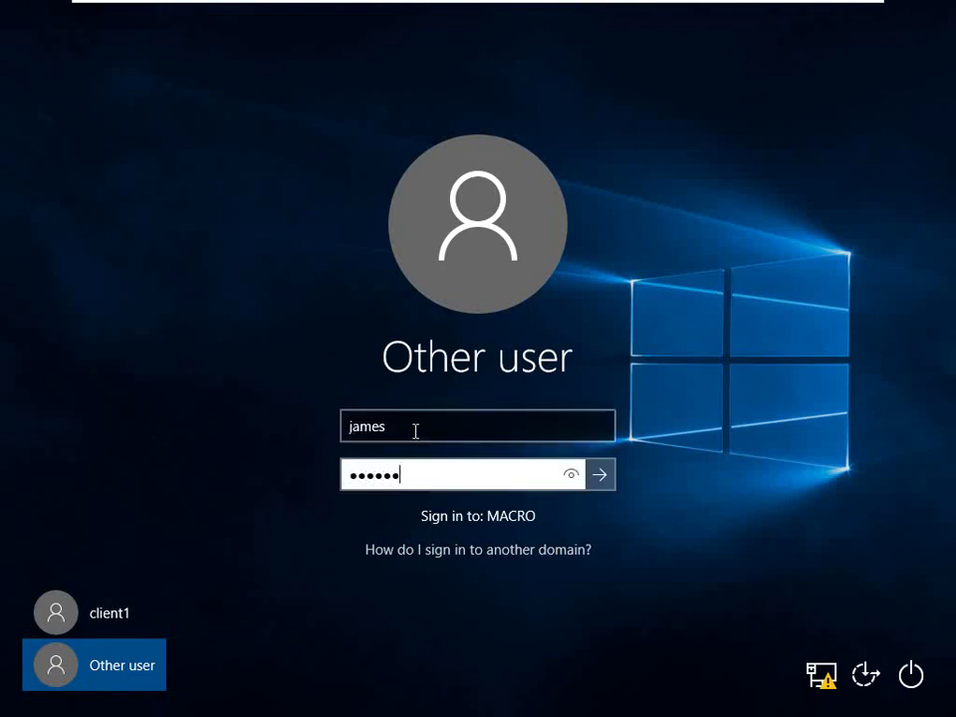
key(Return)
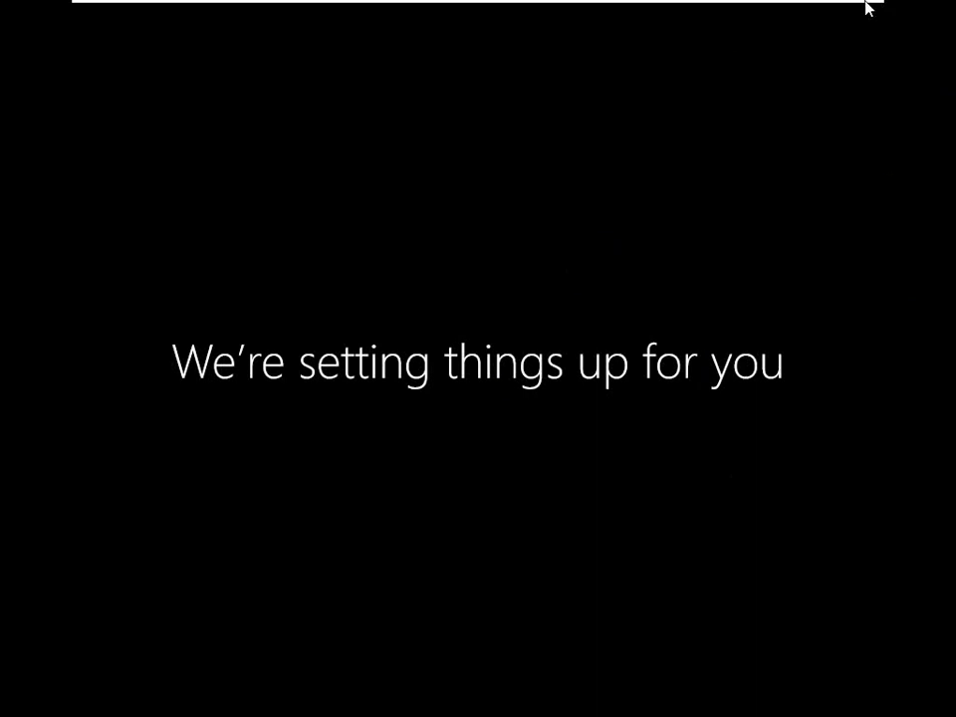
- Switch client1 to the windowed view and return it to full screen
click(480, 12)
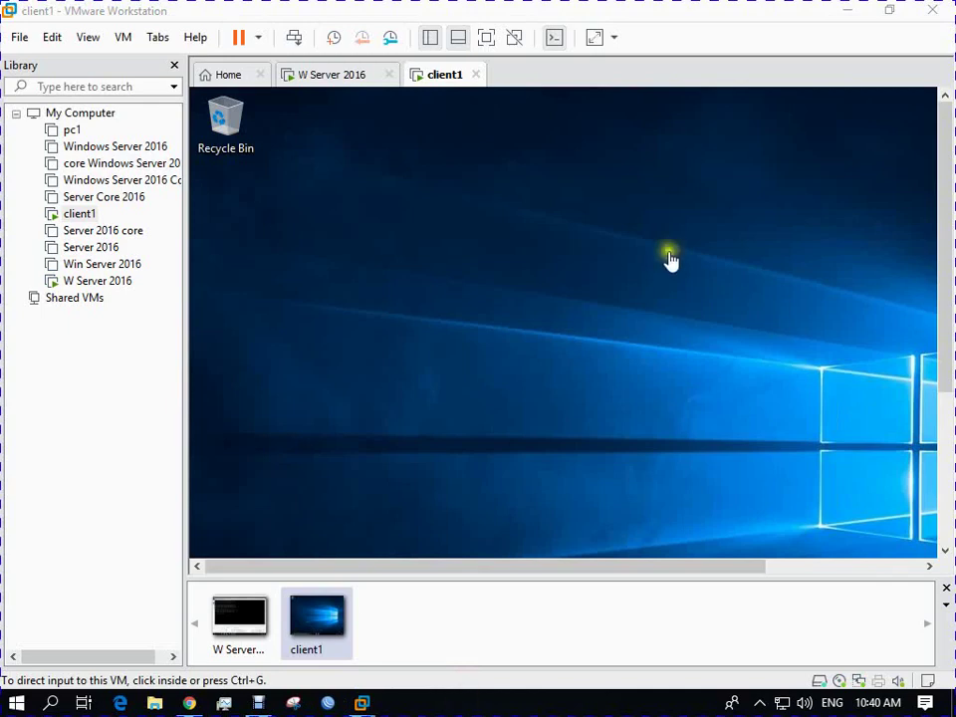
drag(942, 239, 917, 434)
key(ctrl+alt)
click(486, 37)
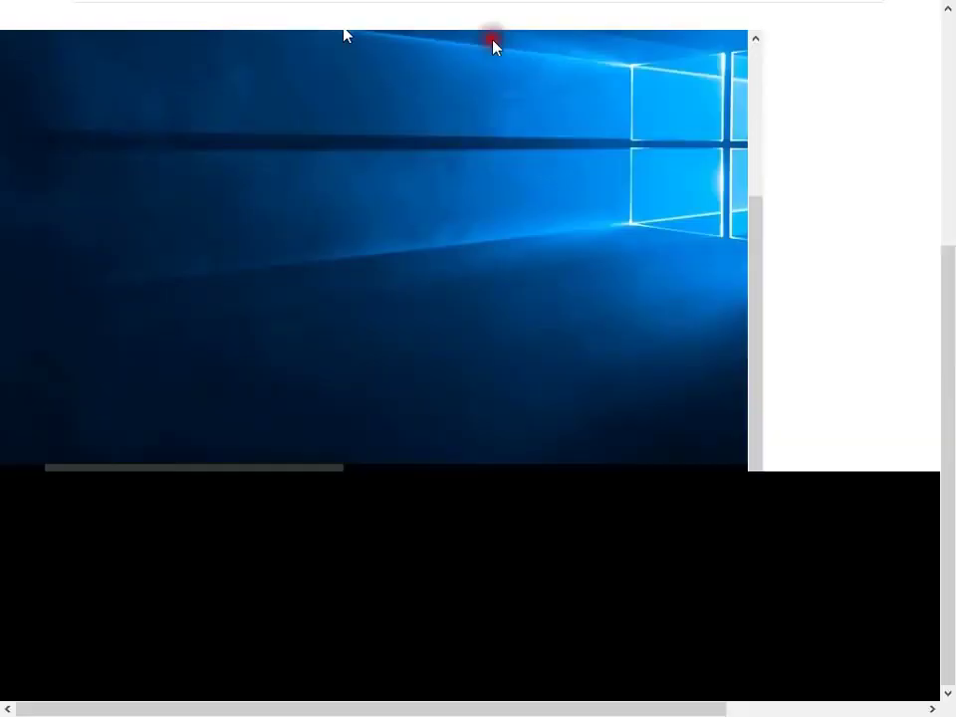
- View the drives under This PC in File Explorer and close the File Explorer windows
click(460, 697)
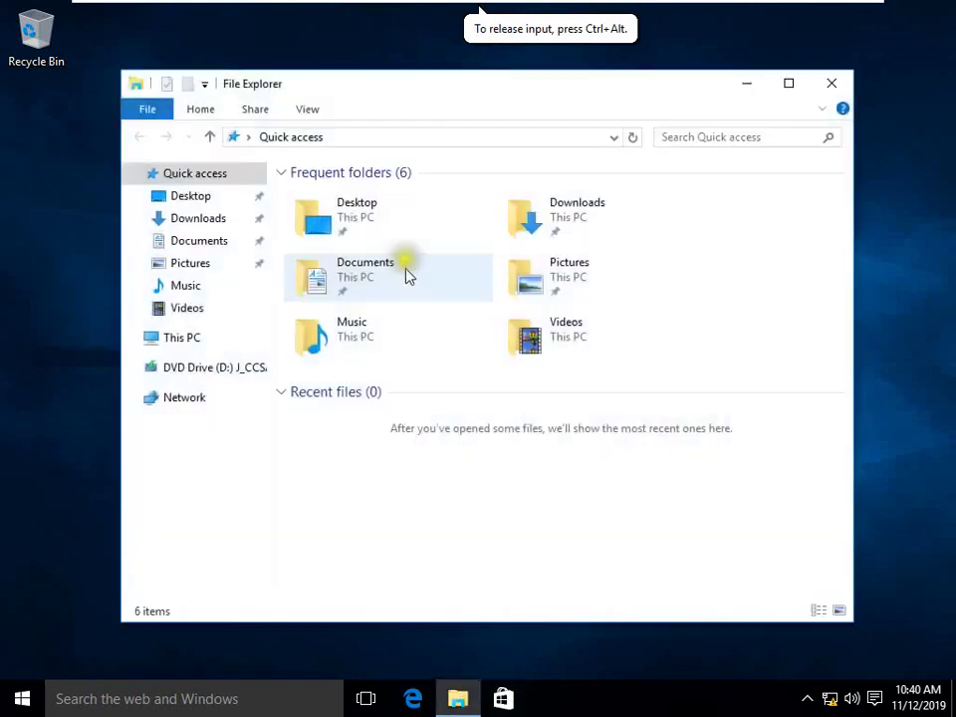
click(186, 341)
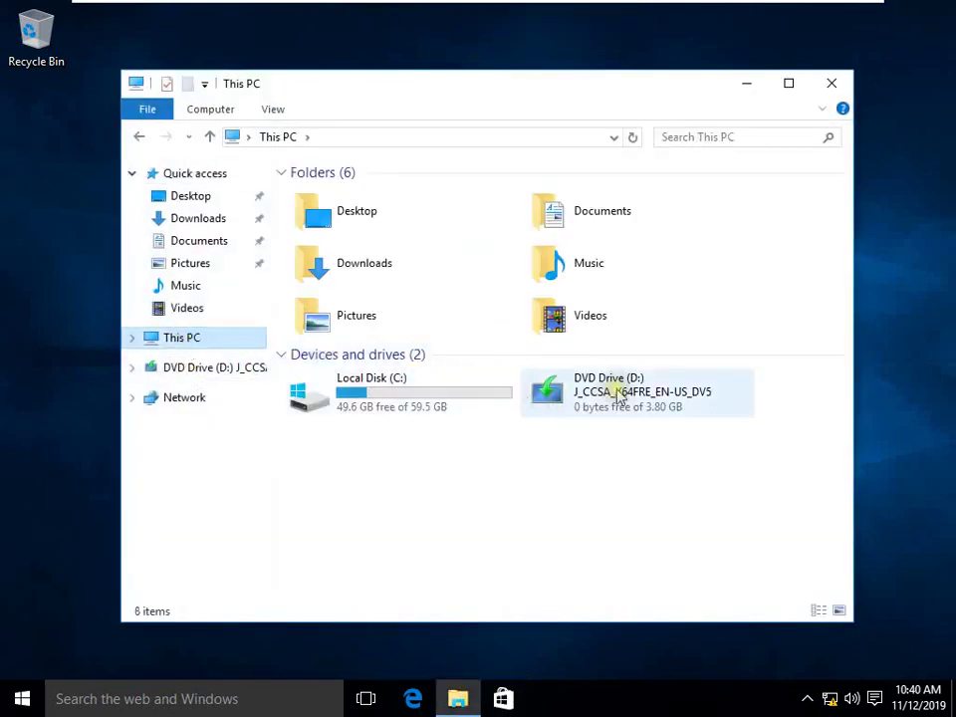
click(832, 82)
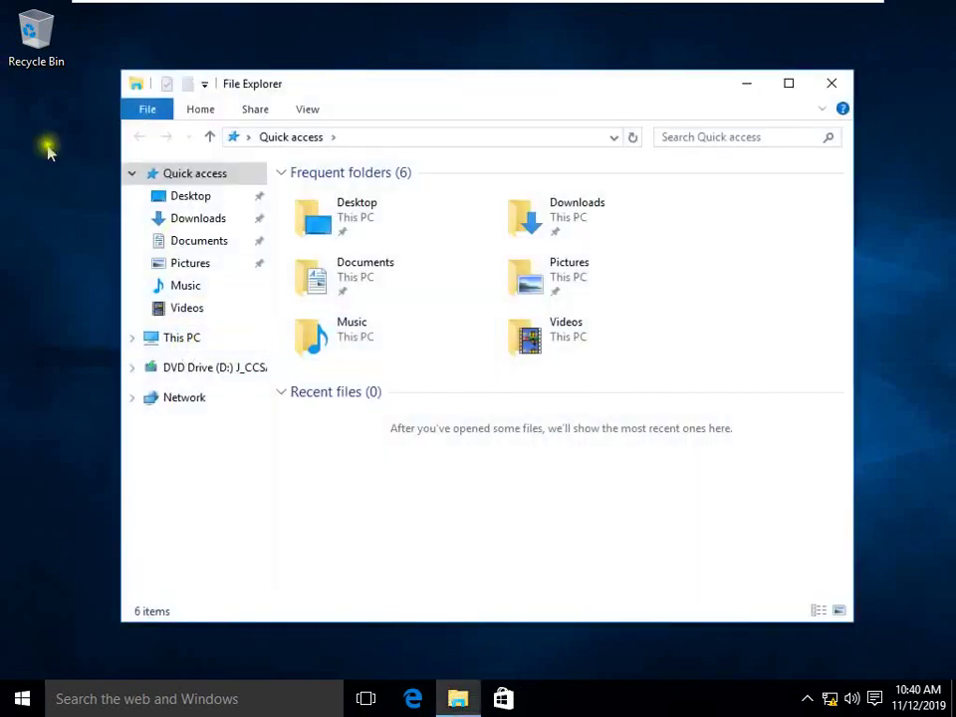
right_click(50, 148)
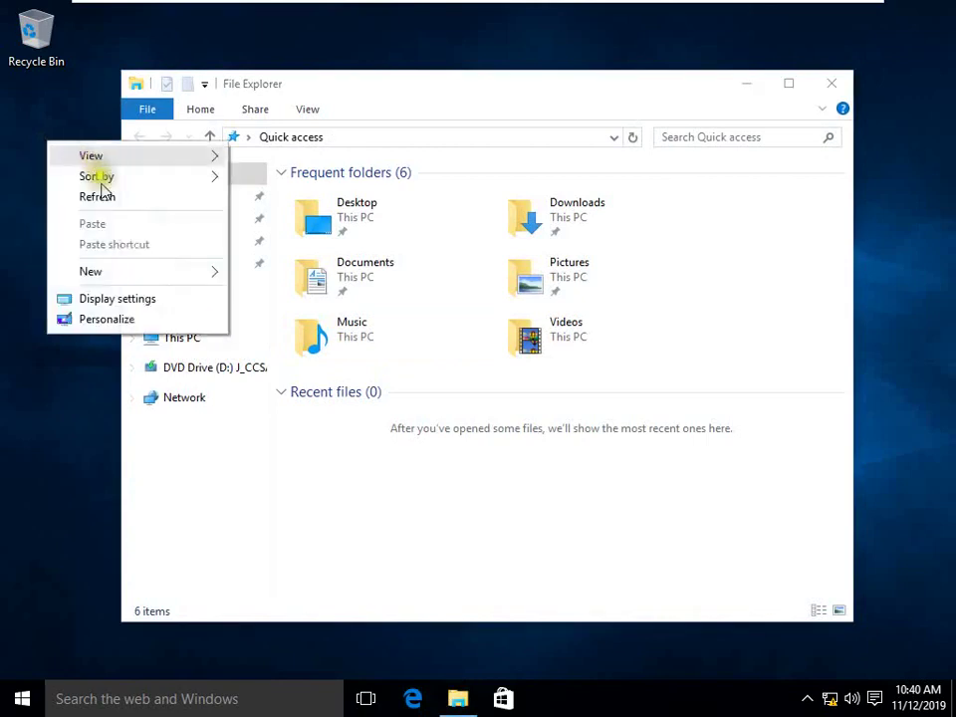
click(824, 87)
- Enable the Computer desktop icon in the theme's desktop icon settings, apply it and close Settings
right_click(398, 175)
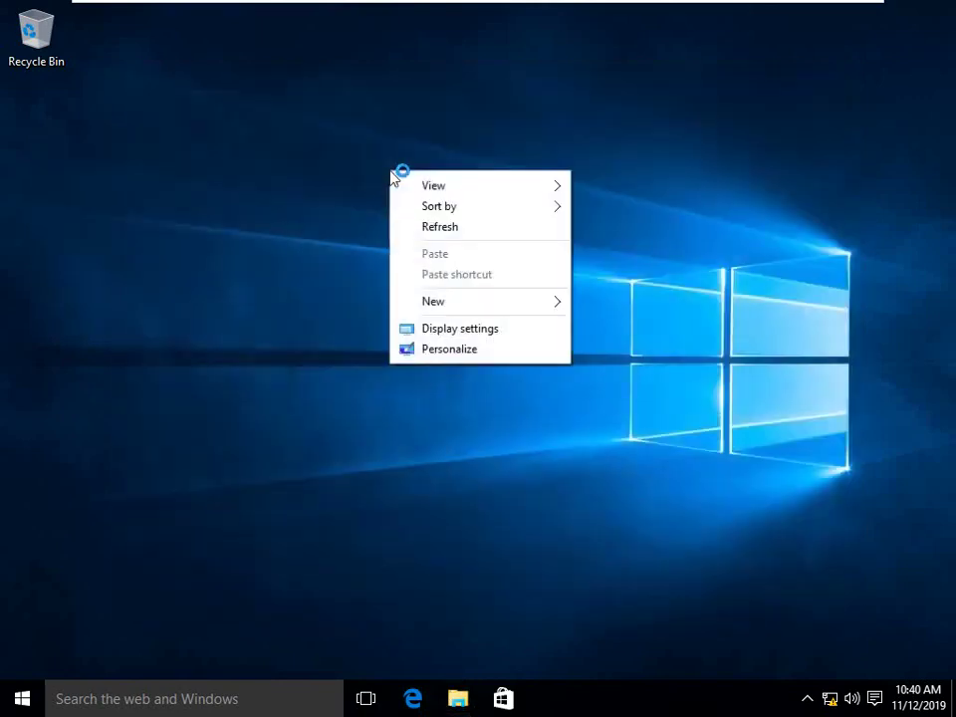
click(458, 351)
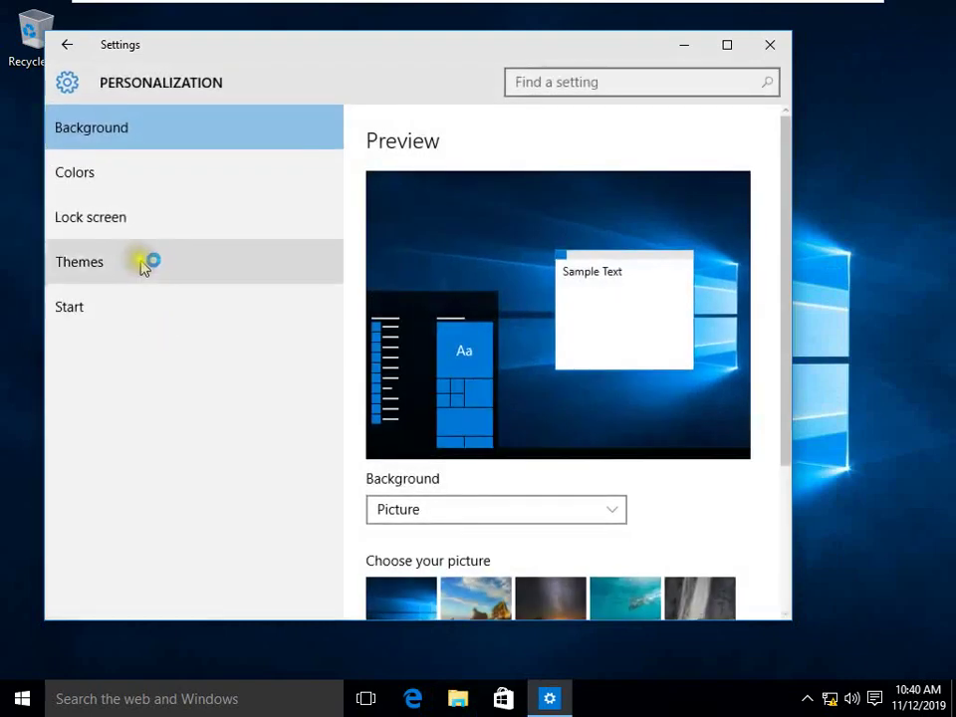
click(140, 262)
click(459, 319)
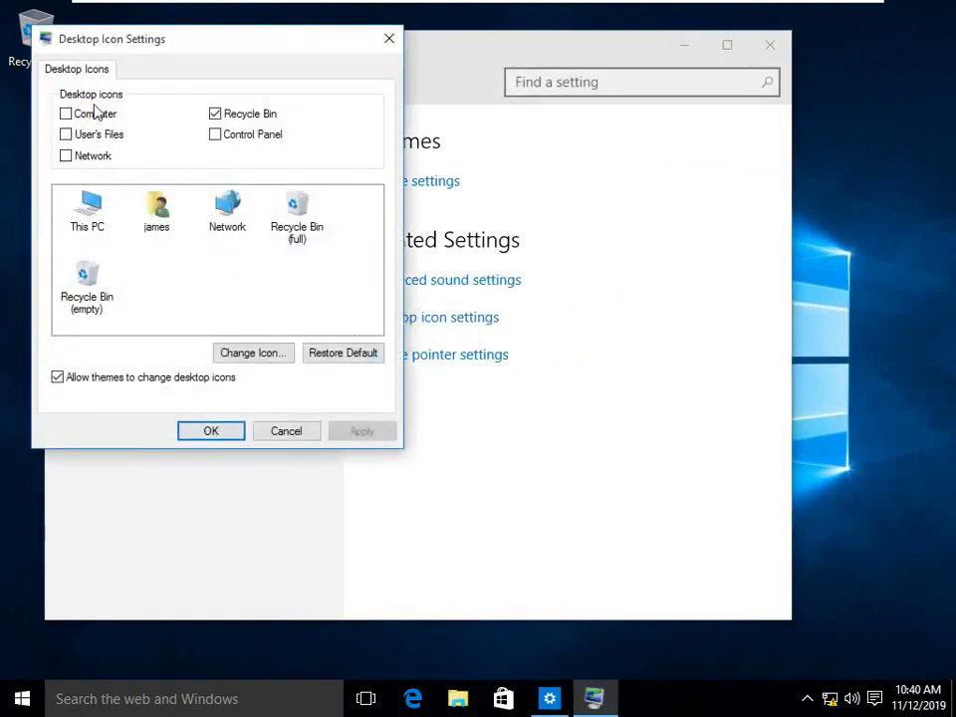
click(339, 431)
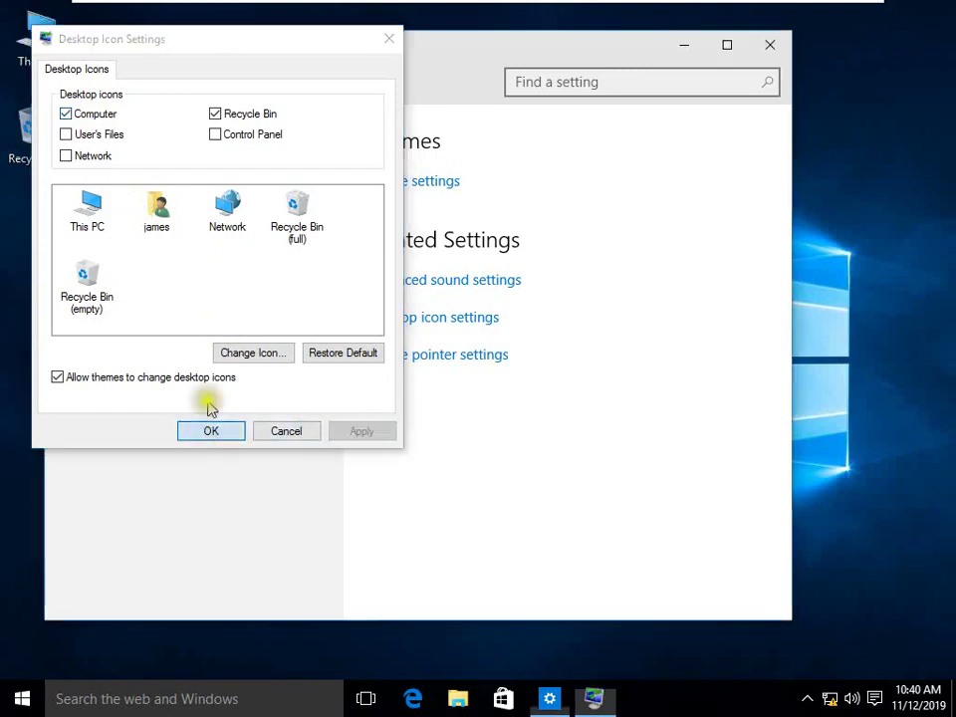
click(211, 430)
click(772, 45)
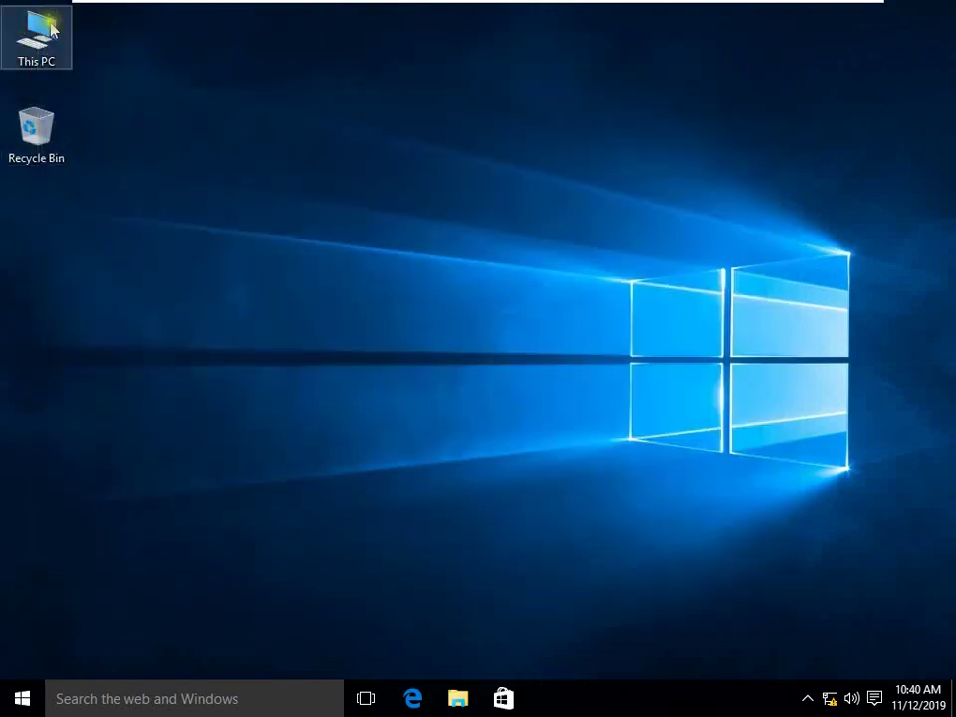
- Examine the computer name and domain in This PC's system properties and close the System window
right_click(49, 28)
click(111, 240)
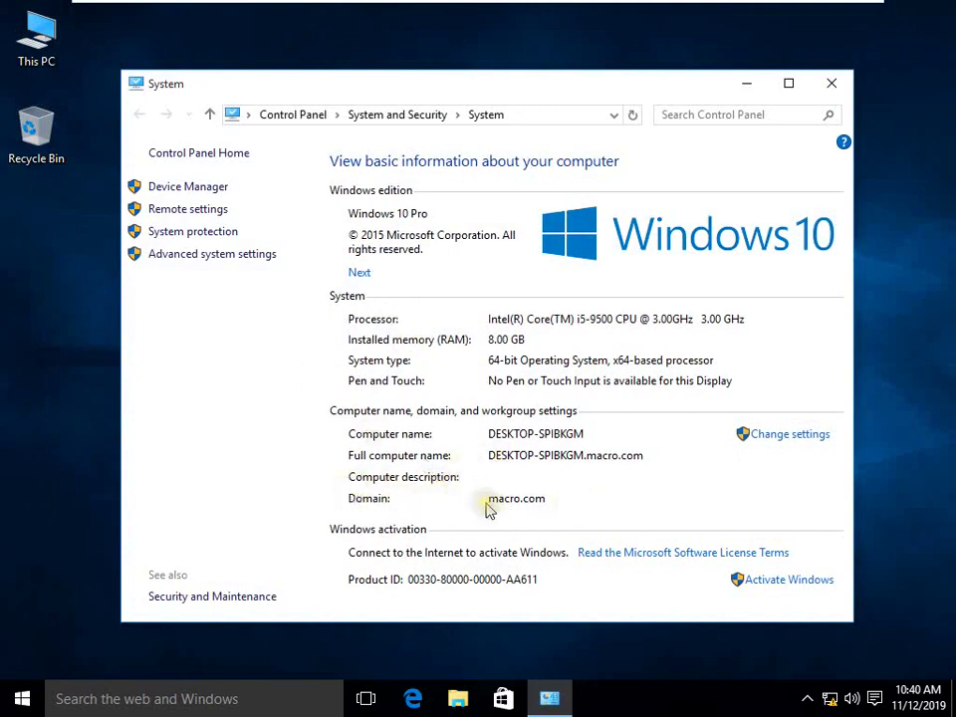
click(821, 82)
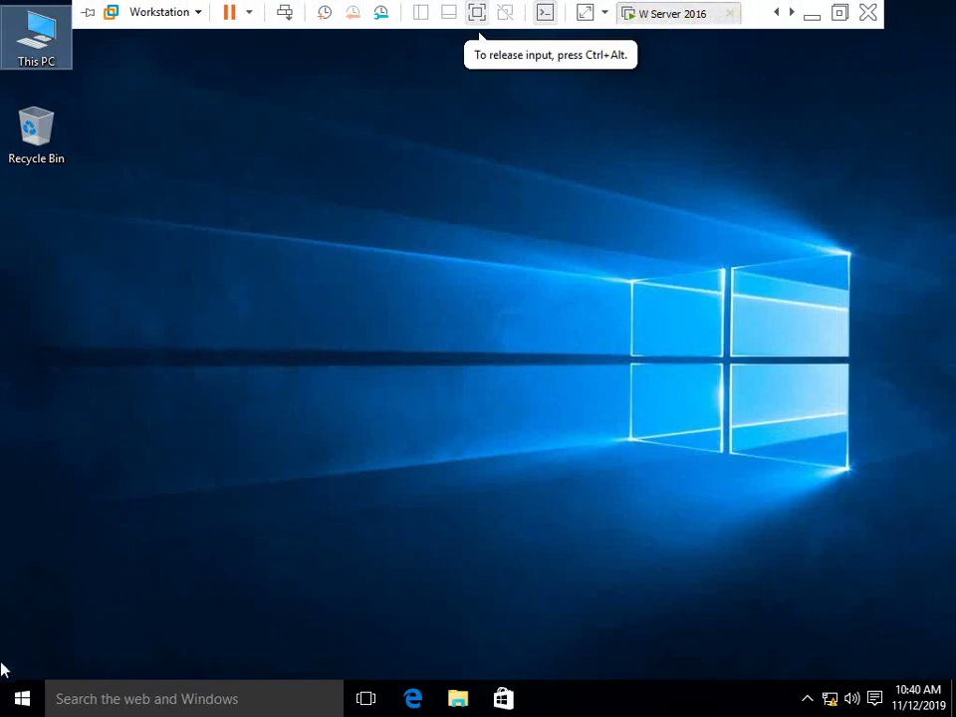
- Sign the domain user out of Windows on client1
right_click(5, 707)
mouse_move(212, 667)
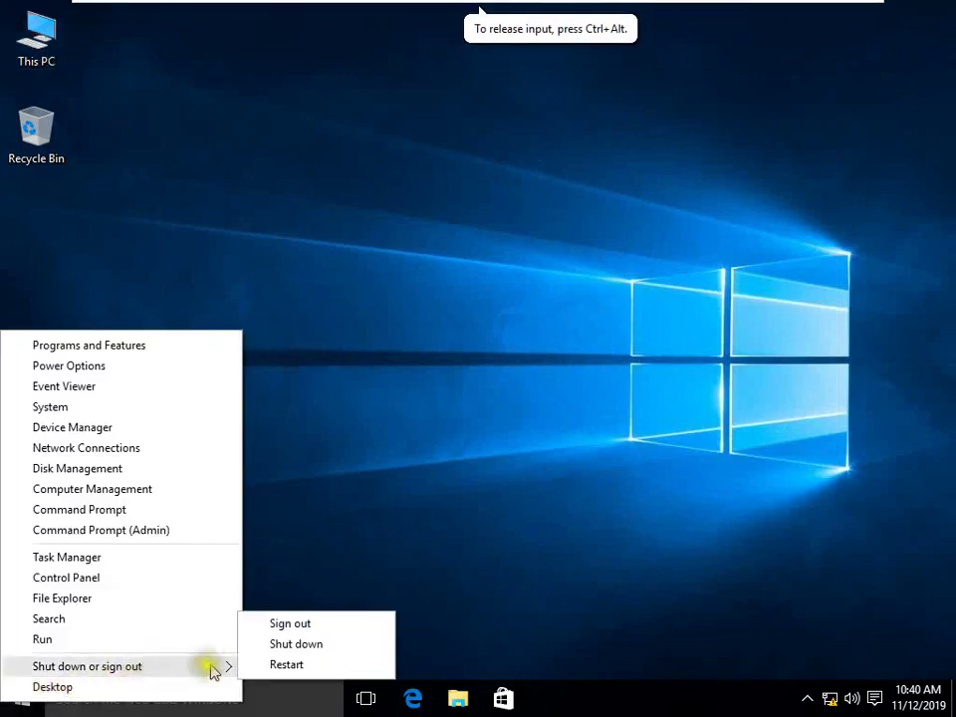
click(325, 628)
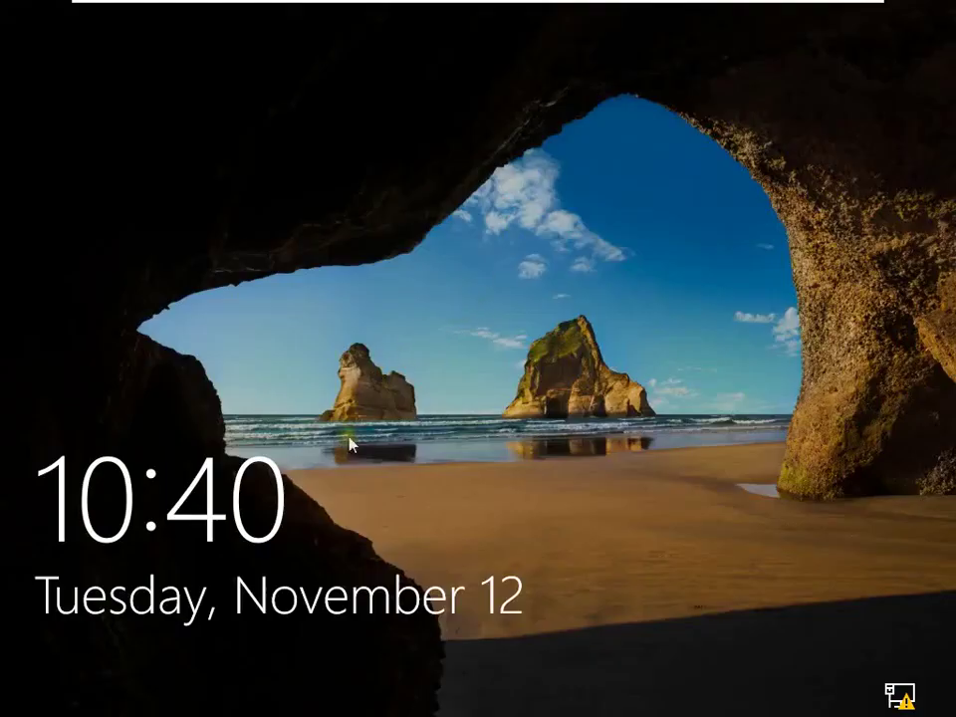
- Dismiss the lock screen and sign in through Other user with the MACRO\-prefixed user name and the account password
click(349, 443)
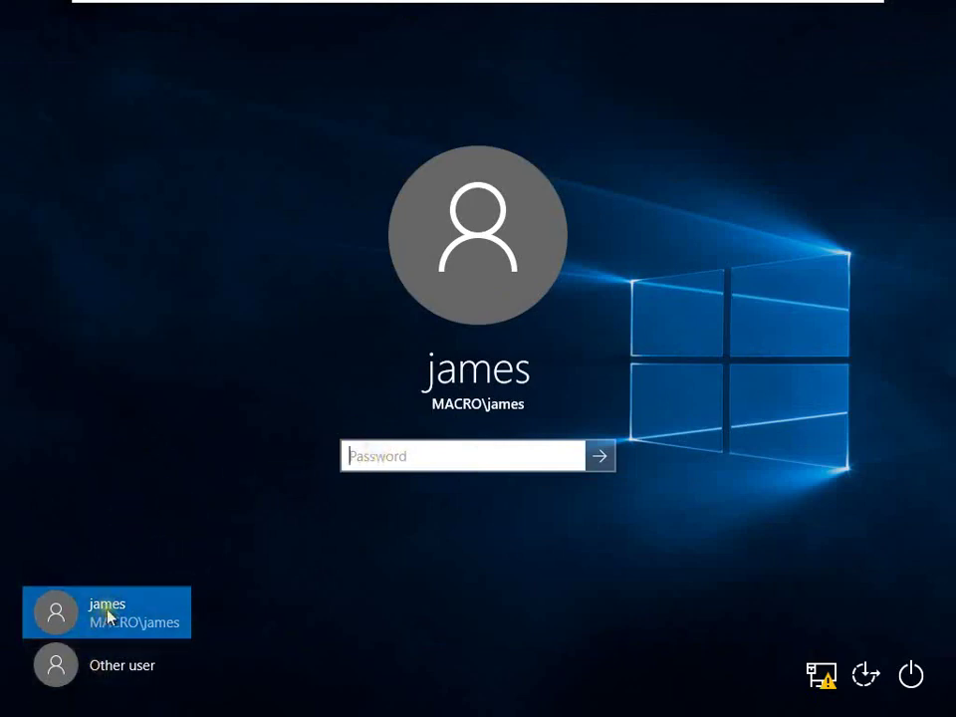
click(122, 682)
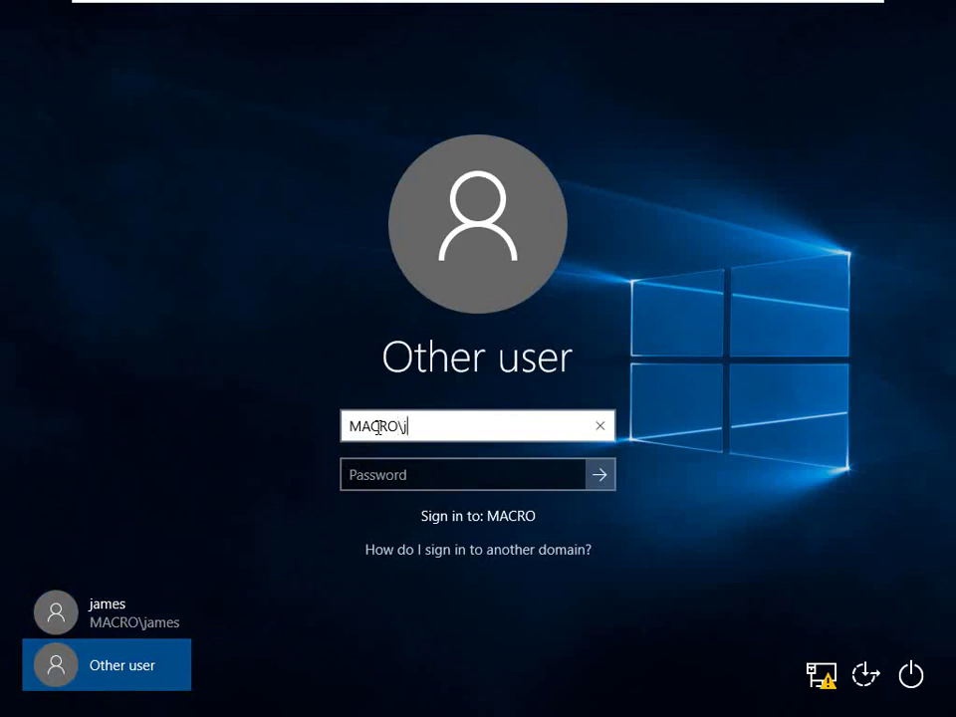
key(Tab)
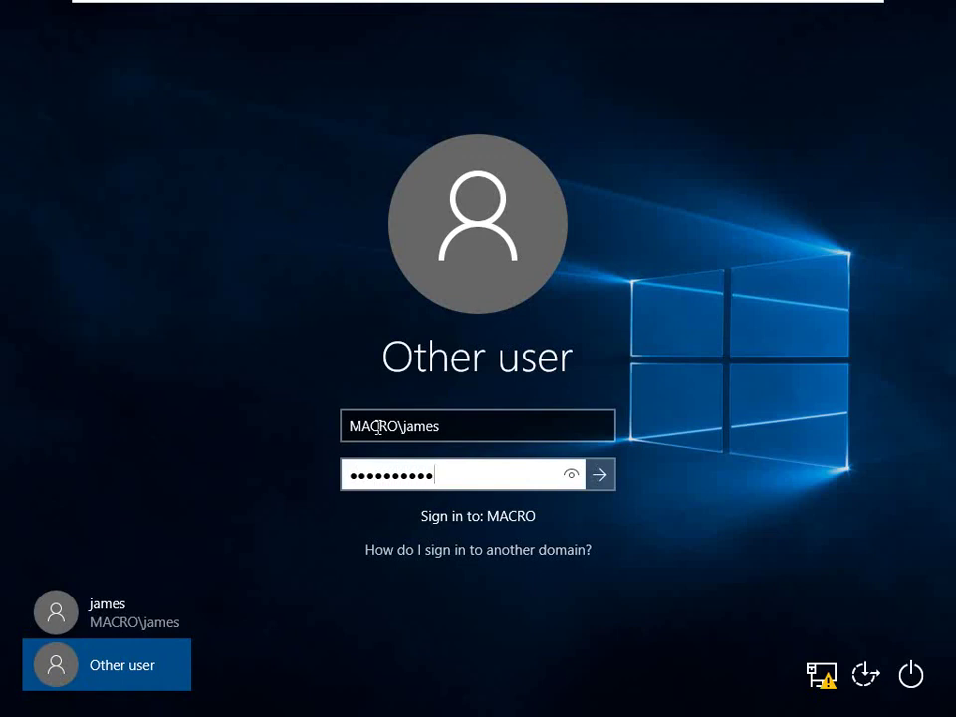
key(Return)
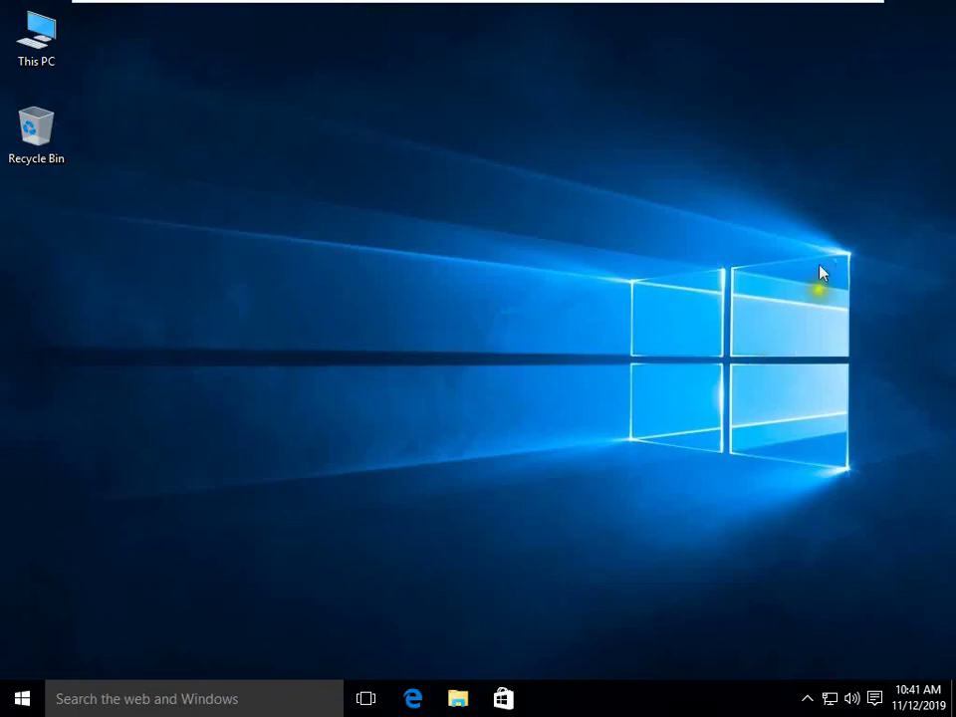
- Leave full screen and view the W Server 2016 and client1 virtual machines alternately, ending on W Server 2016
mouse_move(618, 8)
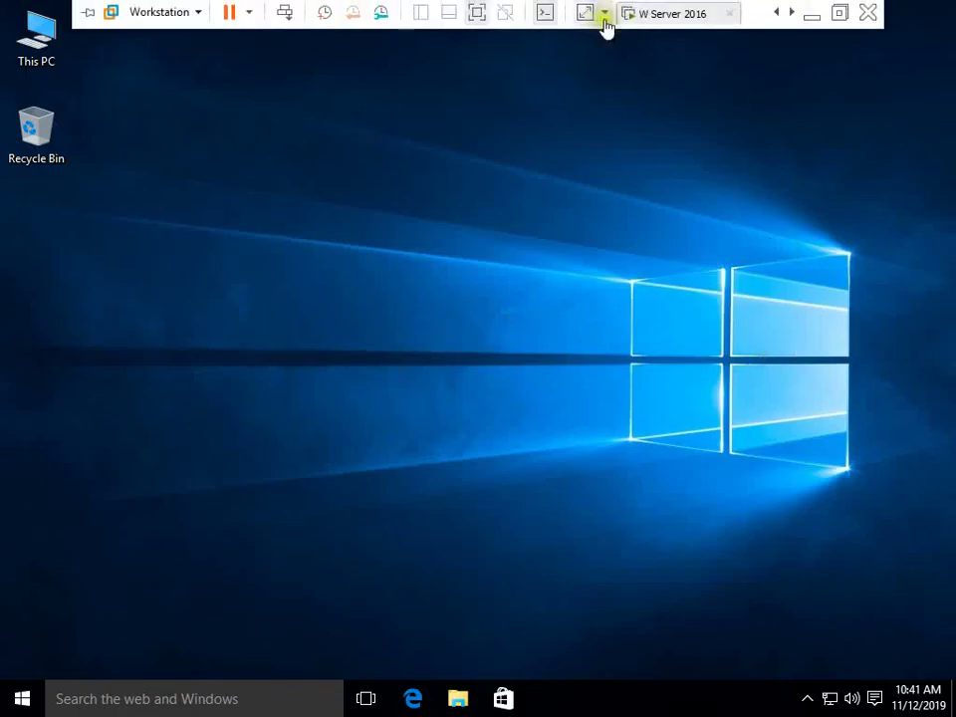
click(546, 79)
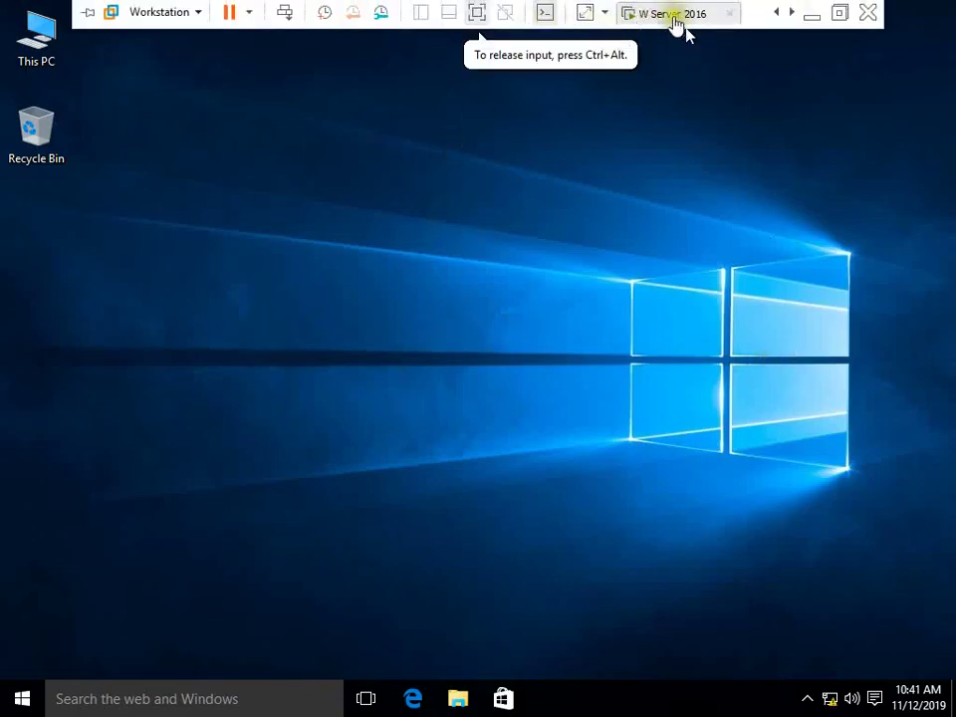
click(468, 12)
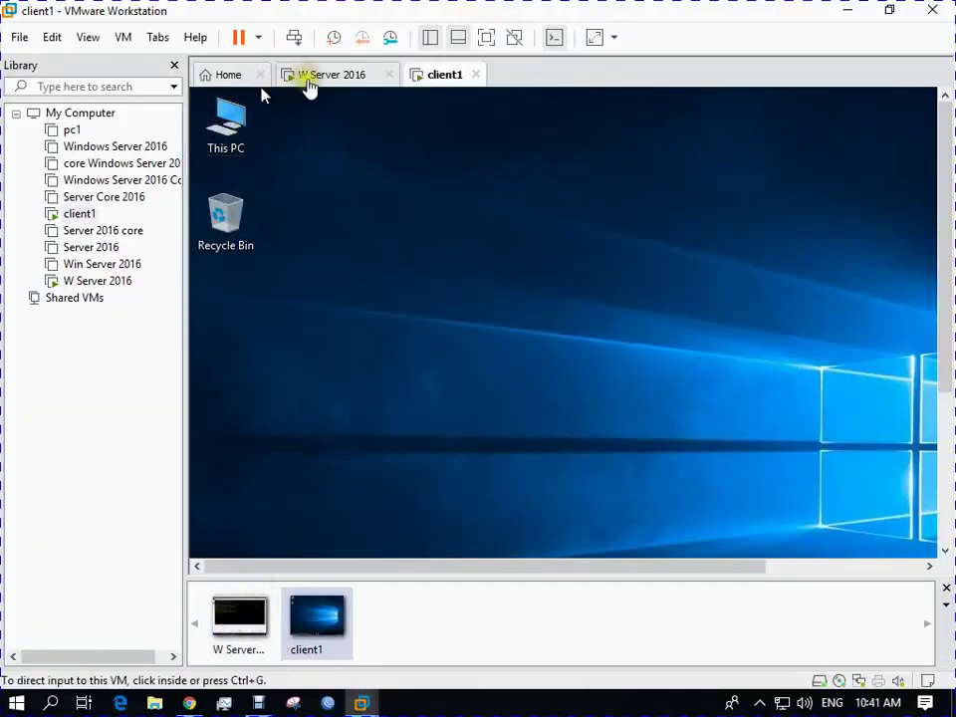
click(310, 80)
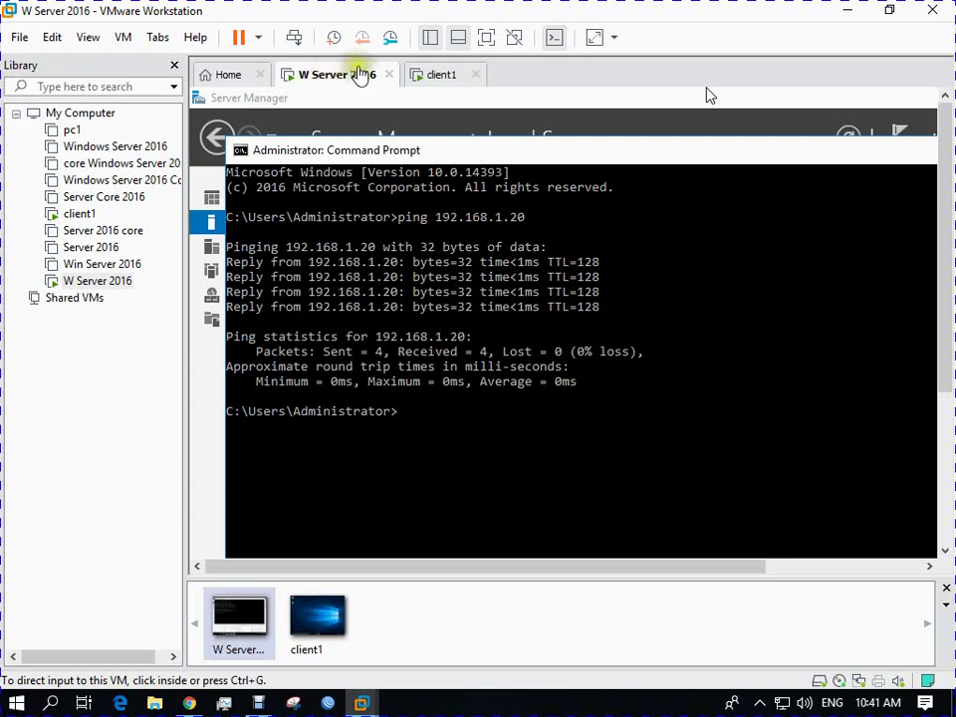
click(430, 75)
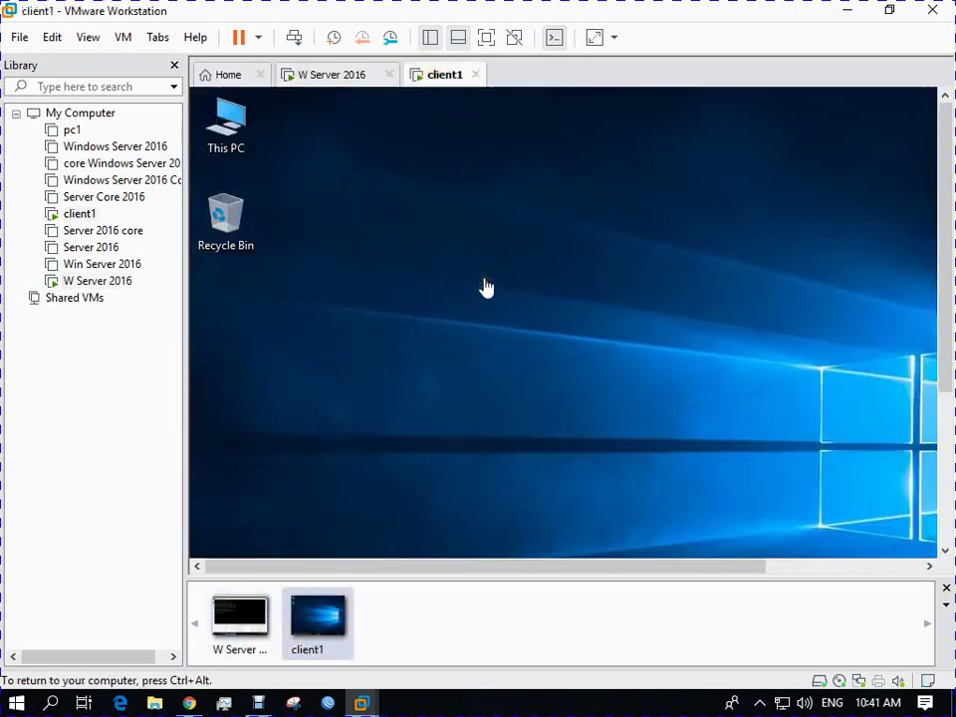
click(311, 78)
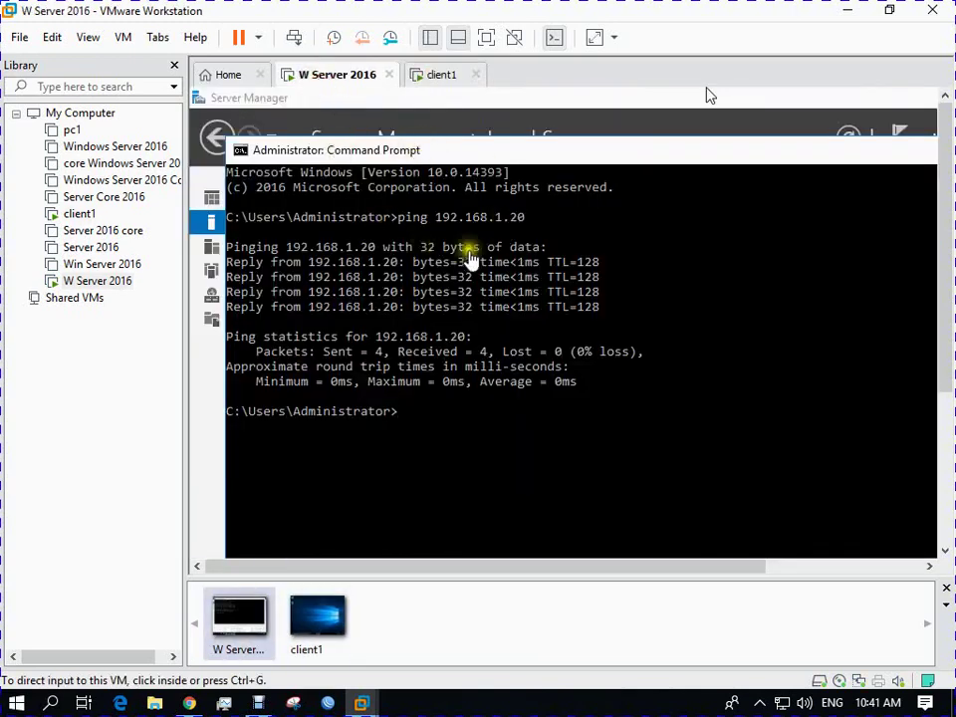
click(441, 81)
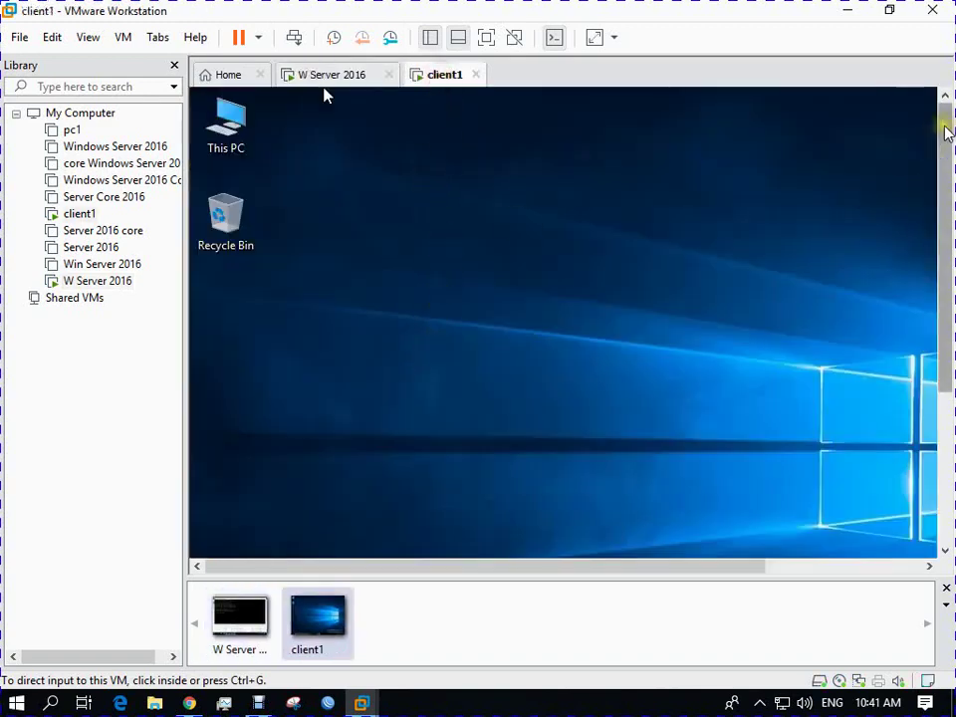
mouse_move(945, 122)
mouse_down()
mouse_move(941, 271)
mouse_move(936, 123)
mouse_up()
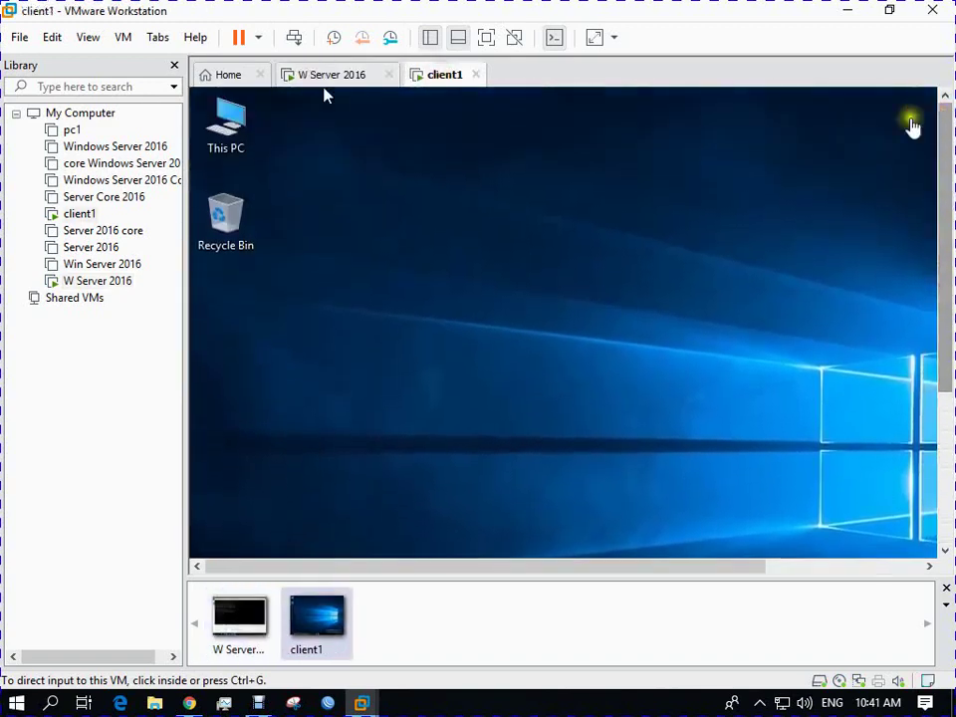
click(348, 76)
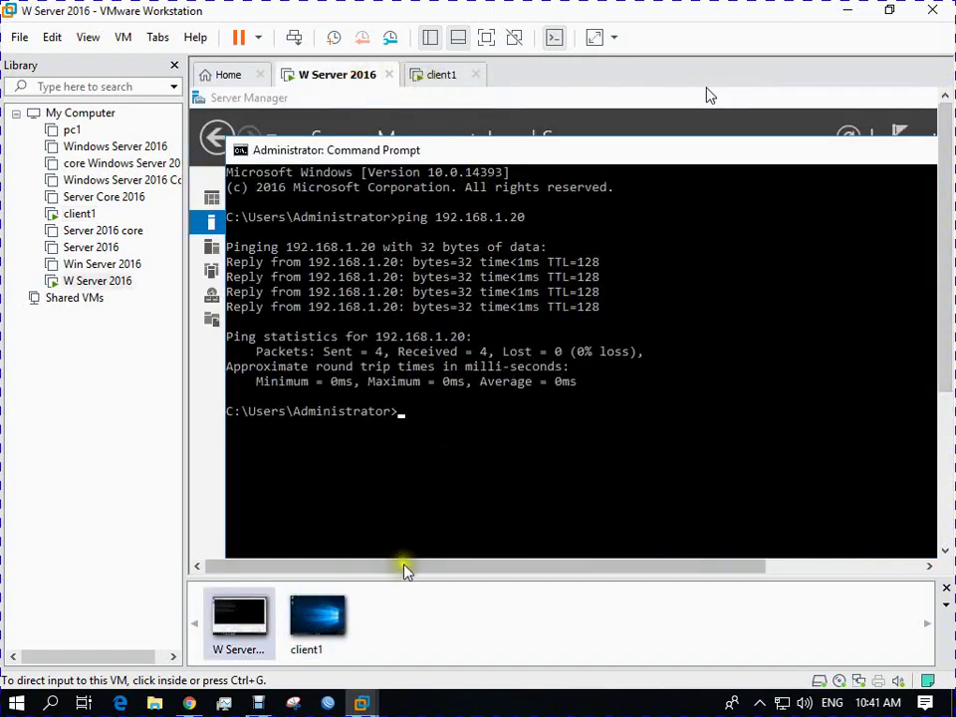
click(426, 709)
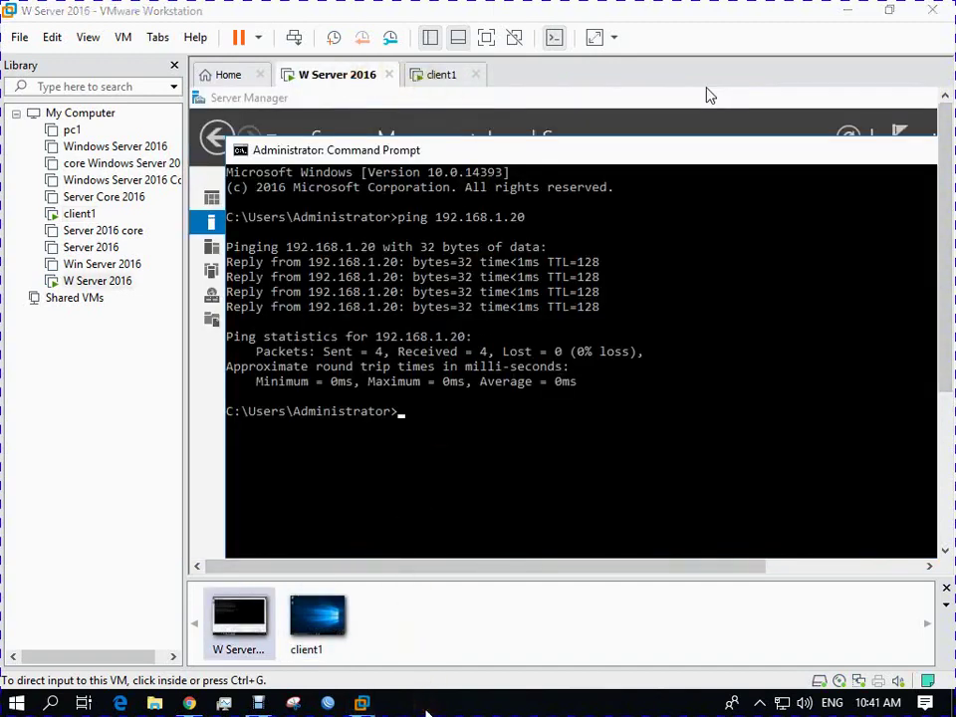